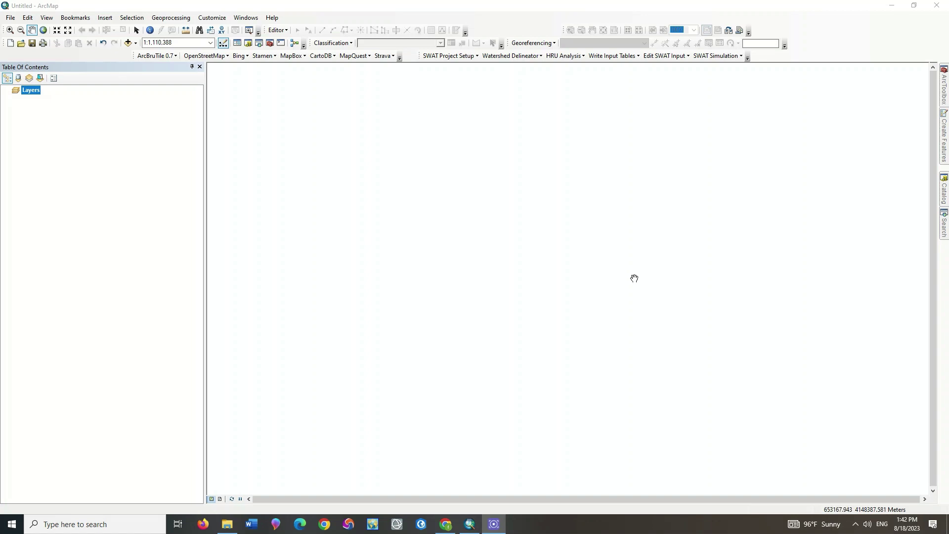
Copy the path of the LC08_L1TP_168034_20210529_20210608_01_T1 folder in File Explorer, then return to ArcMap
left_click(227, 523)
left_click(221, 130)
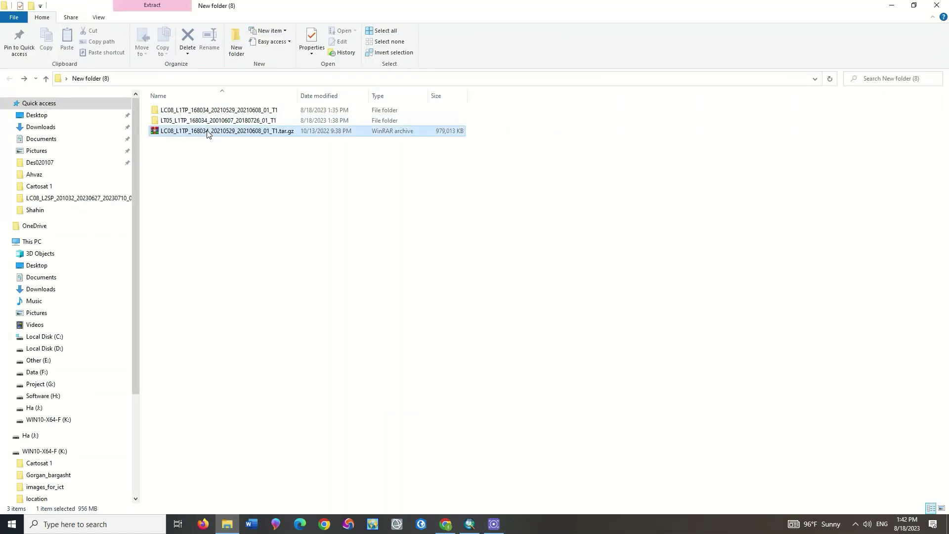
double_click(218, 112)
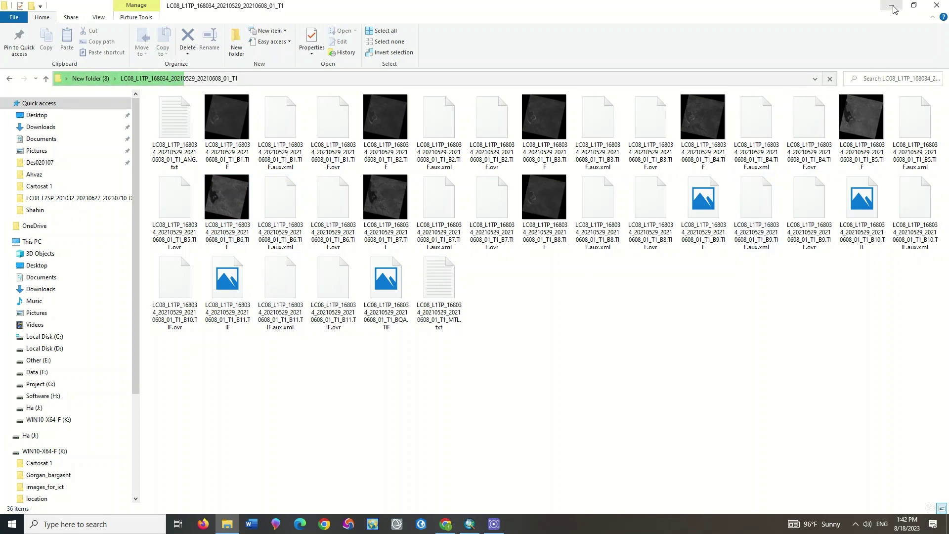
left_click(538, 81)
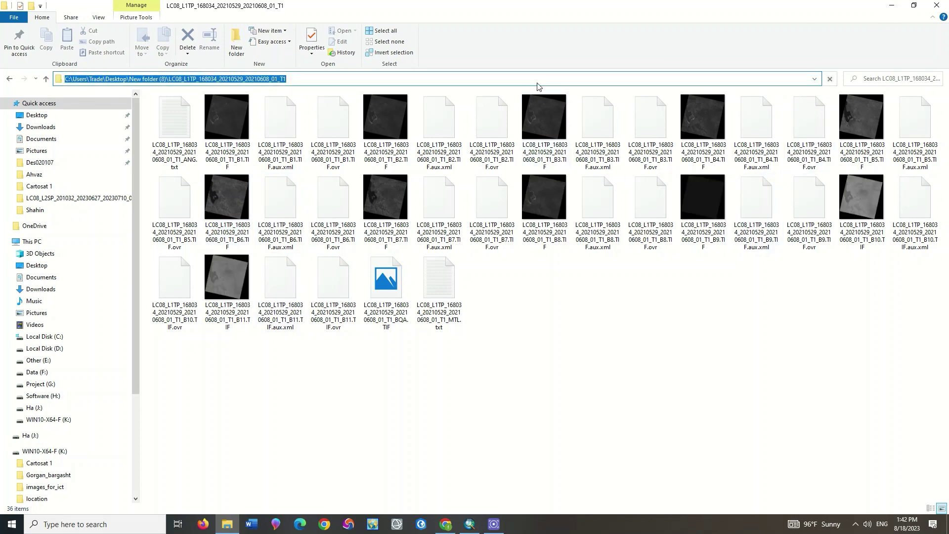
right_click(538, 82)
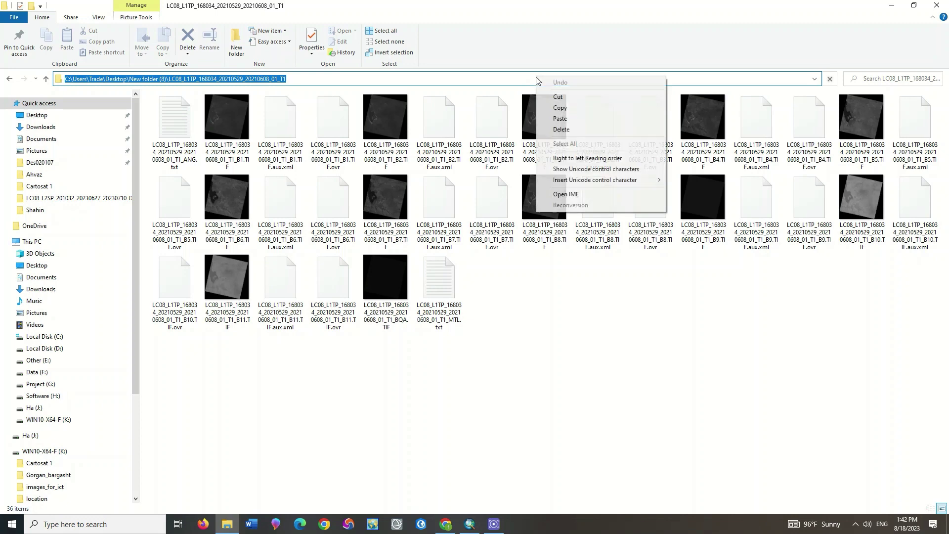
left_click(546, 109)
left_click(891, 5)
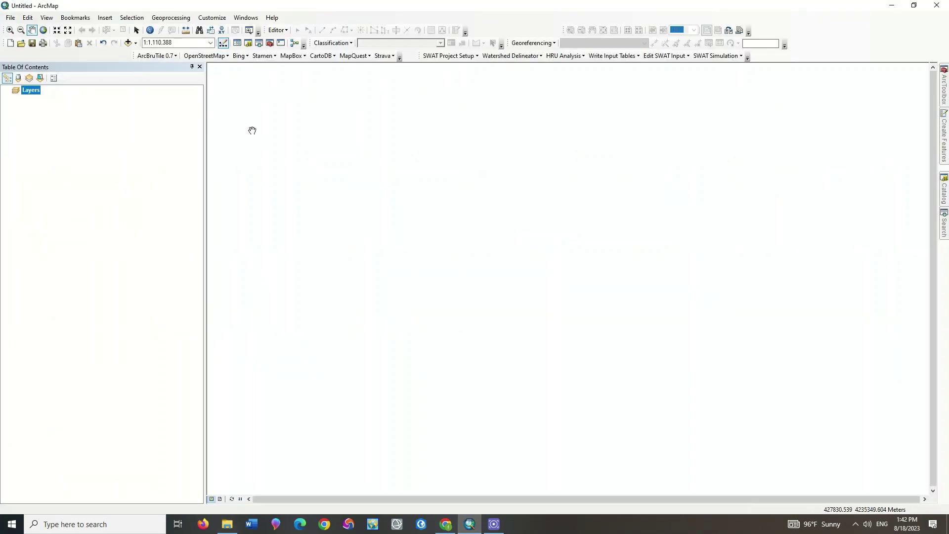
Start adding data to the map and go to the Landsat 8 scene folder using the copied path
left_click(128, 43)
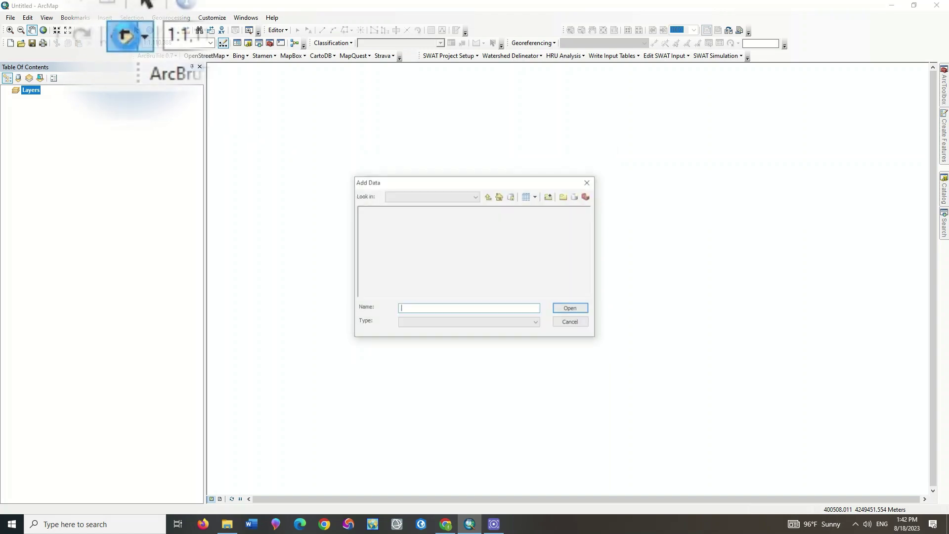
right_click(419, 309)
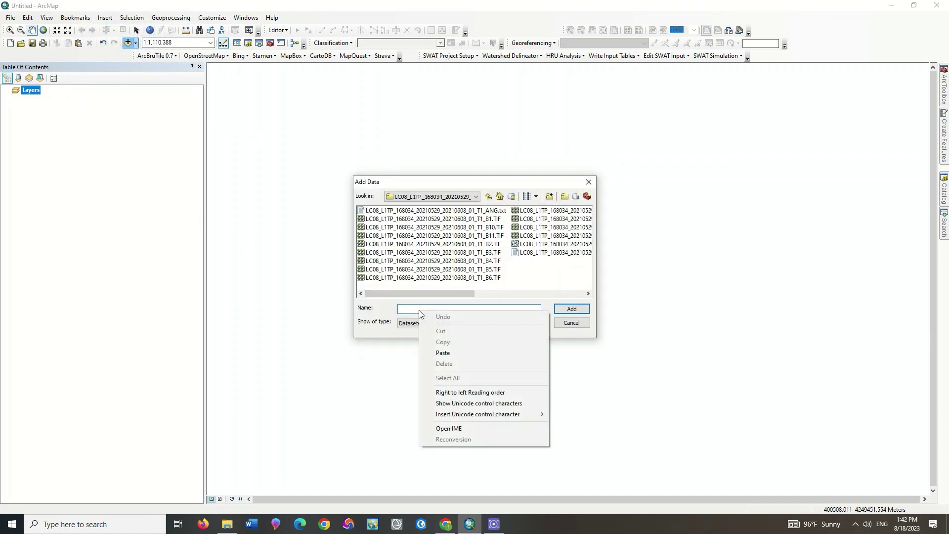
left_click(439, 354)
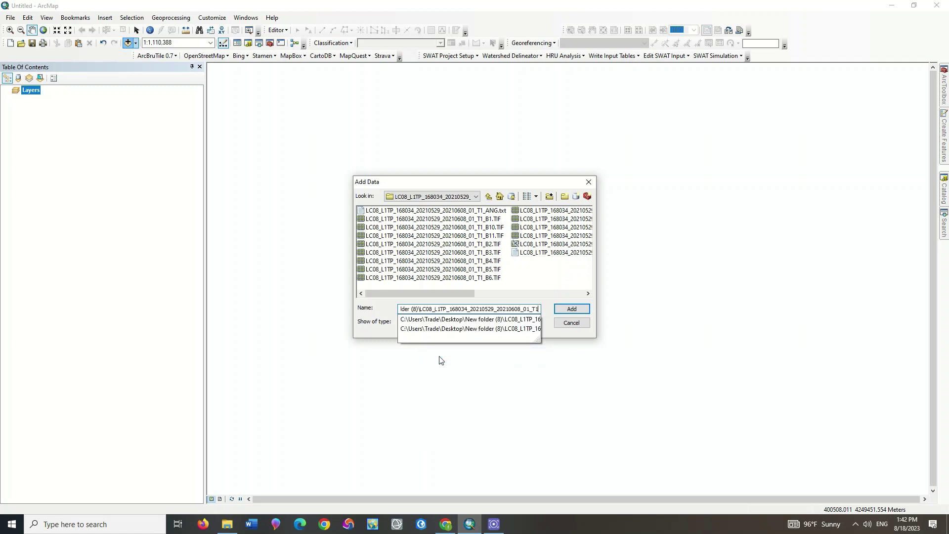
left_click(562, 313)
Add the Landsat 8 band rasters B2.TIF through B9.TIF to the map, leaving out B1, B10 and B11
left_click(398, 218)
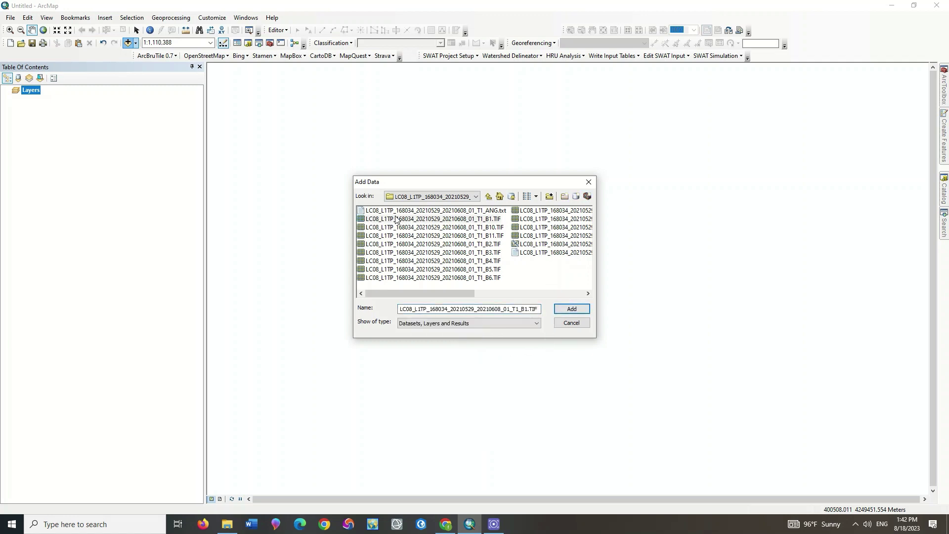
left_click(467, 245, "ctrl")
left_click(460, 254, "ctrl")
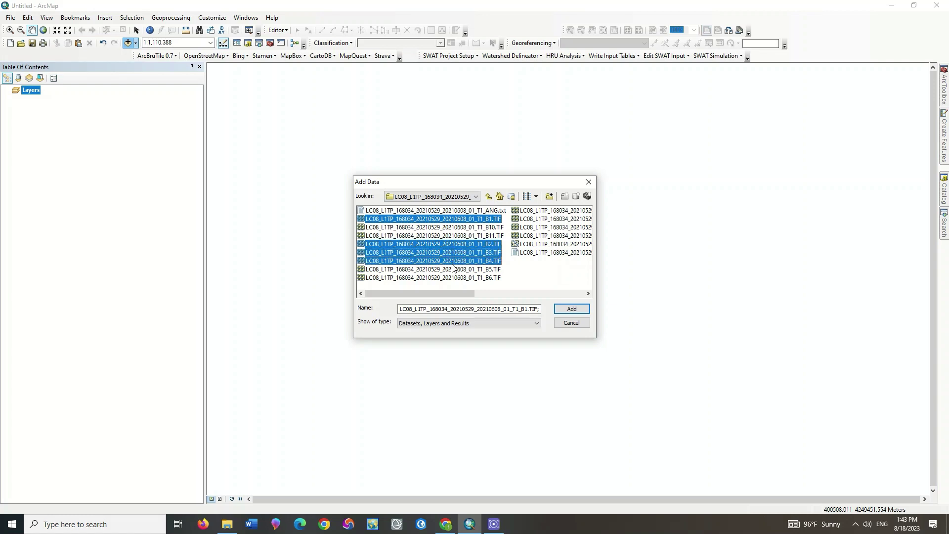
left_click(453, 269, "shift")
left_click(470, 219, "ctrl")
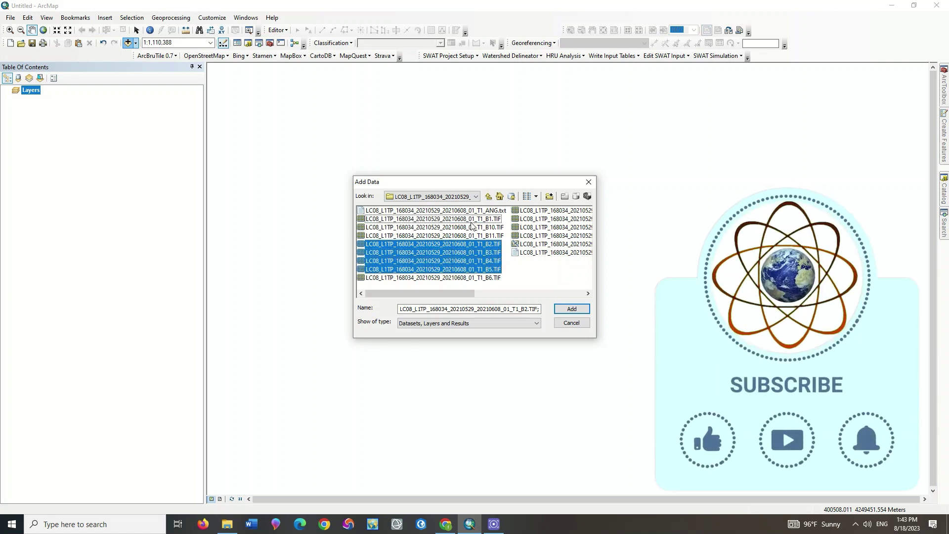
left_click(465, 278, "ctrl")
left_click_drag(455, 292, 519, 294)
left_click(490, 210, "ctrl")
left_click(490, 219, "ctrl")
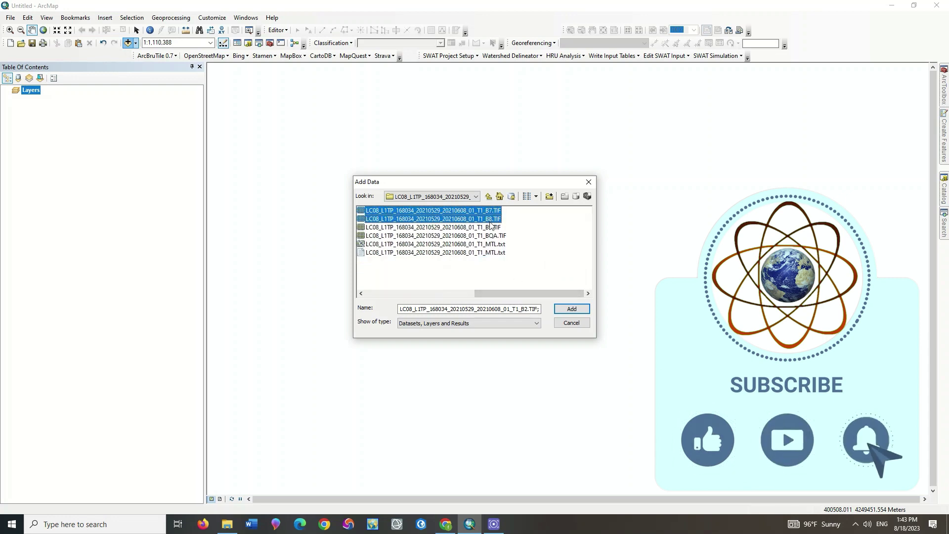
left_click(494, 228, "ctrl")
left_click(566, 309)
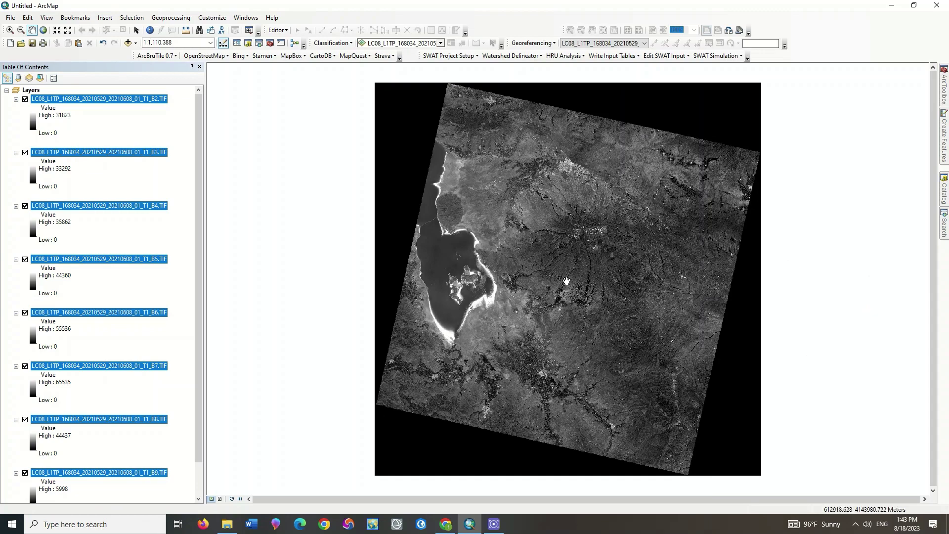
Examine the loaded band imagery around the lake and the southern part of the scene at several scales
scroll(419, 222, "down", 1)
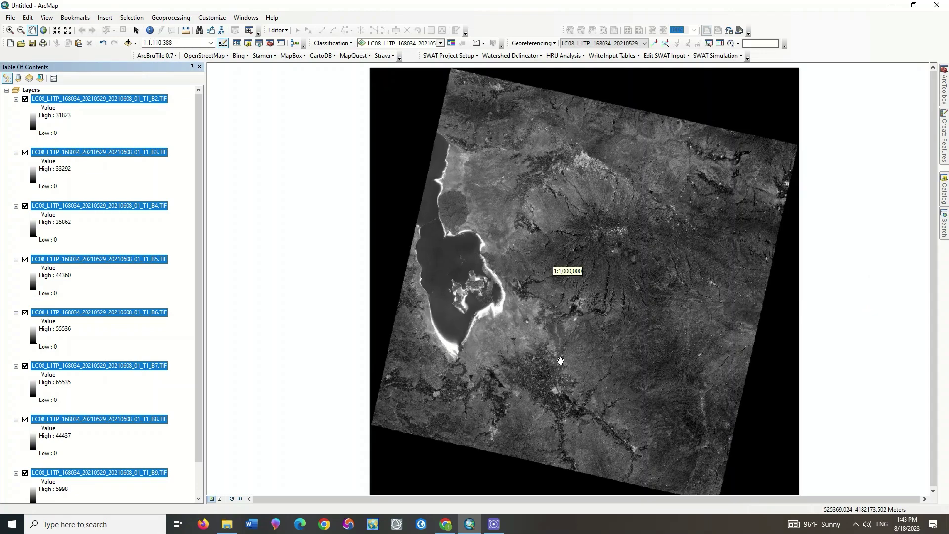
scroll(560, 360, "up", 4)
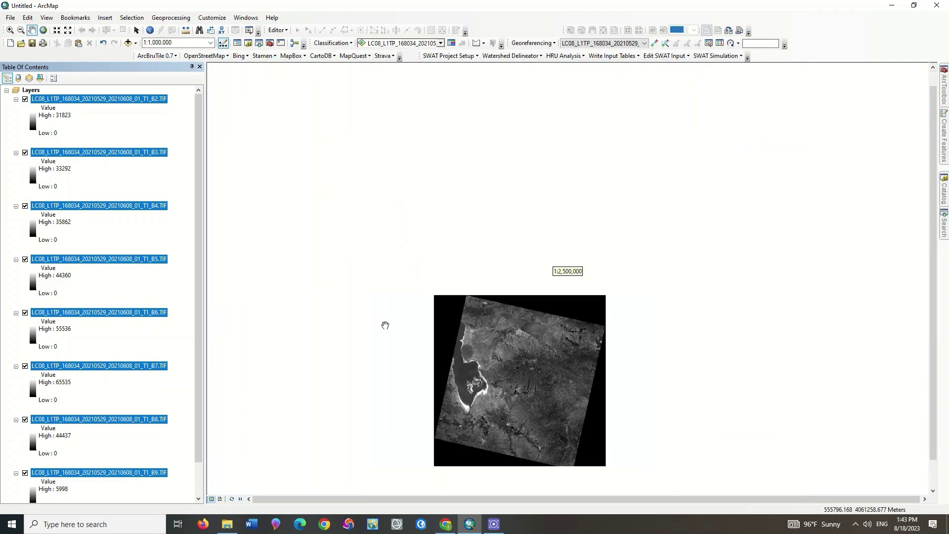
left_click_drag(385, 325, 365, 197)
scroll(475, 311, "down", 5)
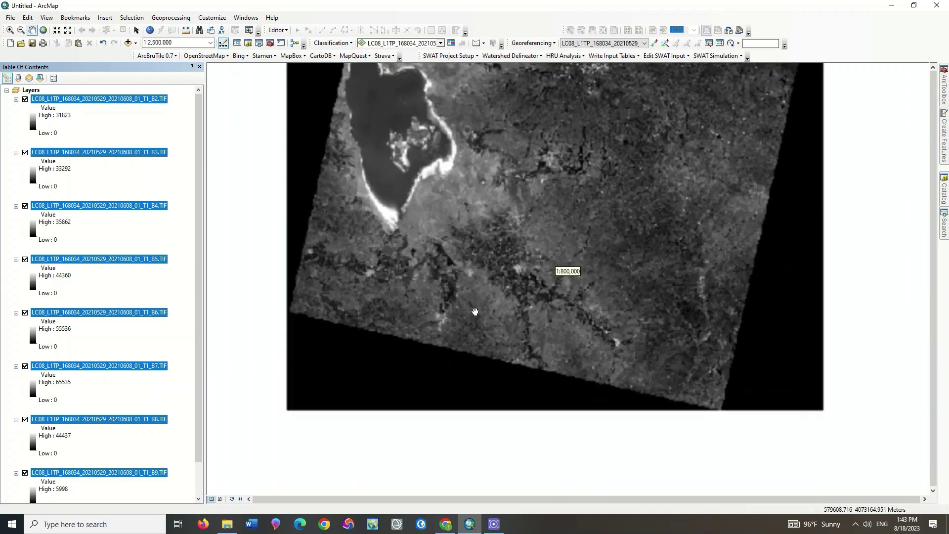
scroll(382, 270, "down", 1)
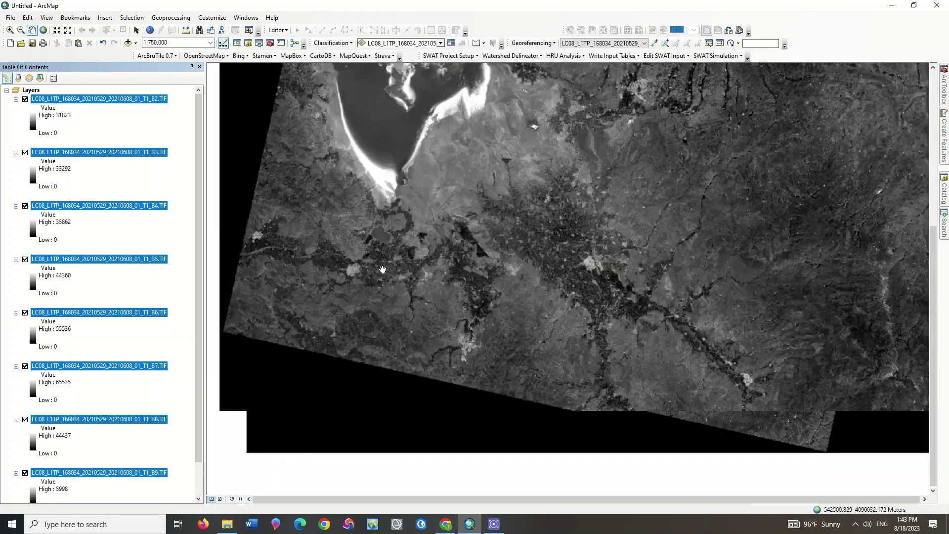
scroll(383, 270, "down", 6)
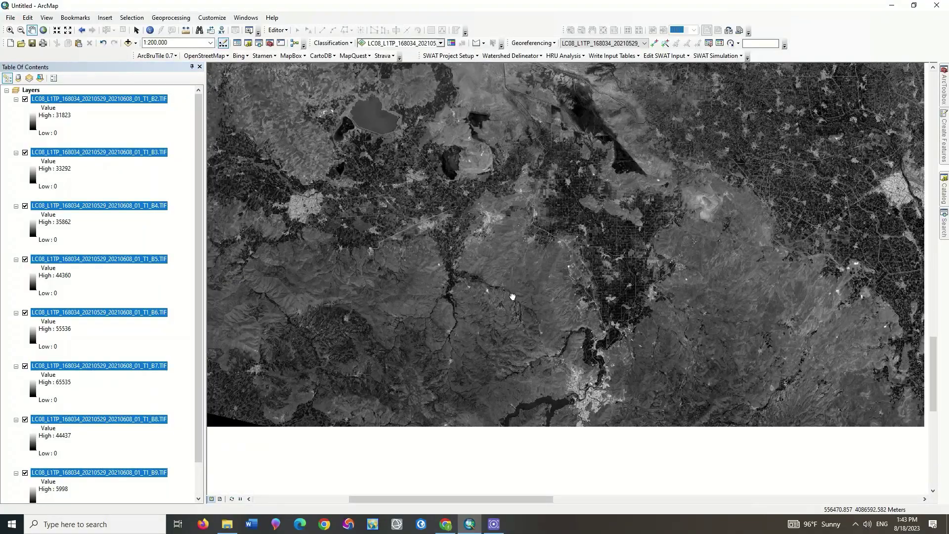
left_click_drag(513, 297, 510, 284)
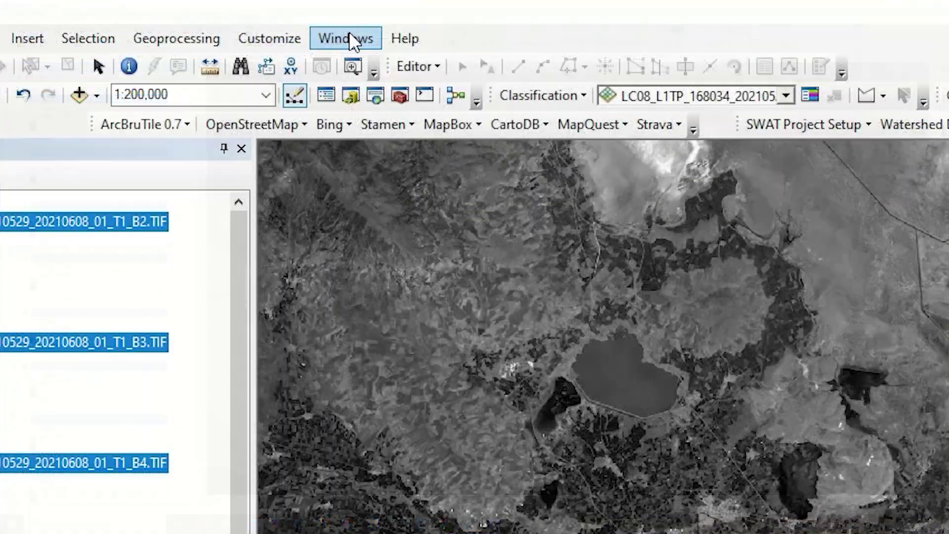
Composite the band rasters B2 through B9 into one multiband layer with the Image Analysis window
left_click(247, 17)
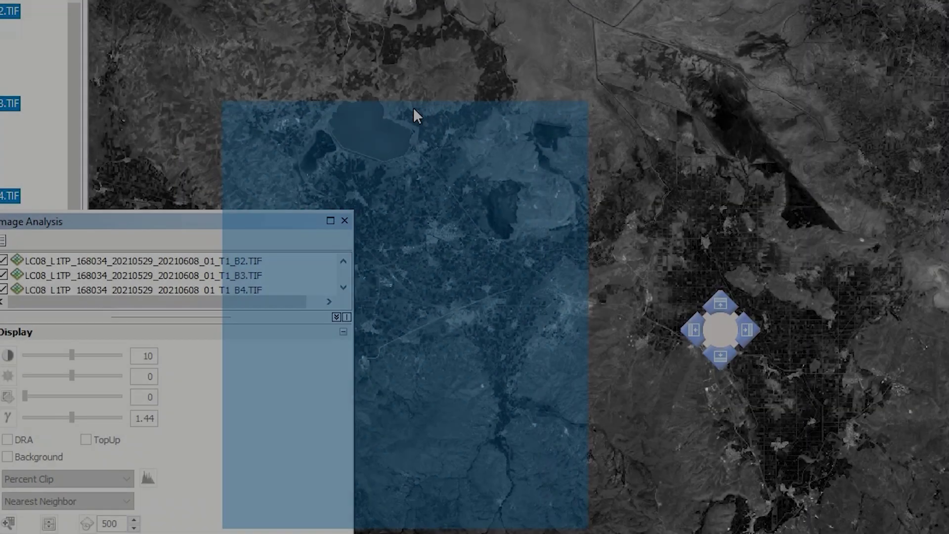
left_click_drag(415, 116, 474, 67)
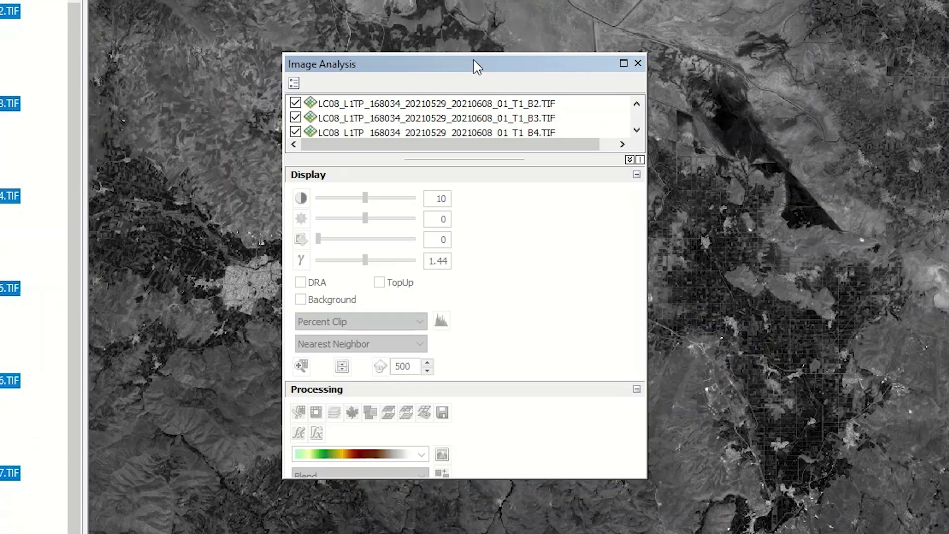
left_click_drag(540, 107, 633, 136)
left_click(637, 130)
left_click(637, 130)
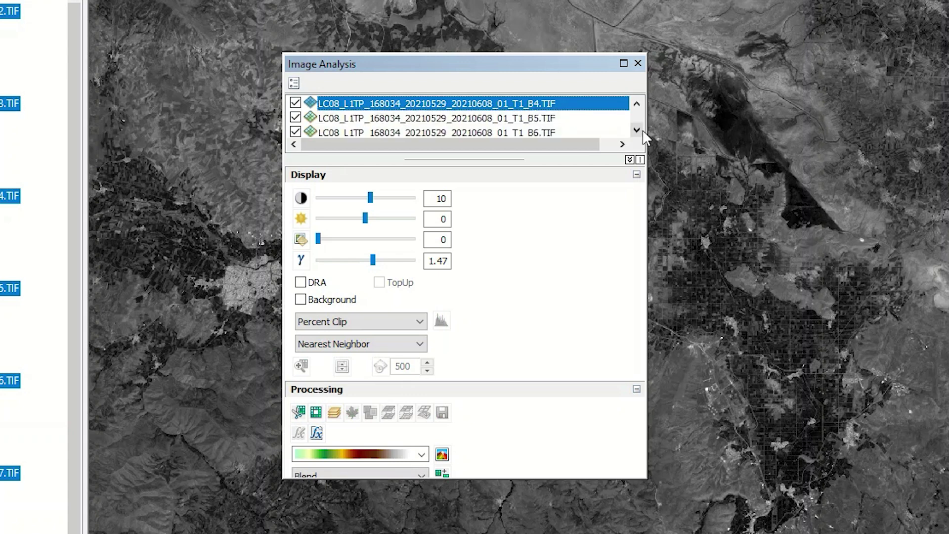
left_click(558, 120, "ctrl")
left_click(547, 131, "ctrl")
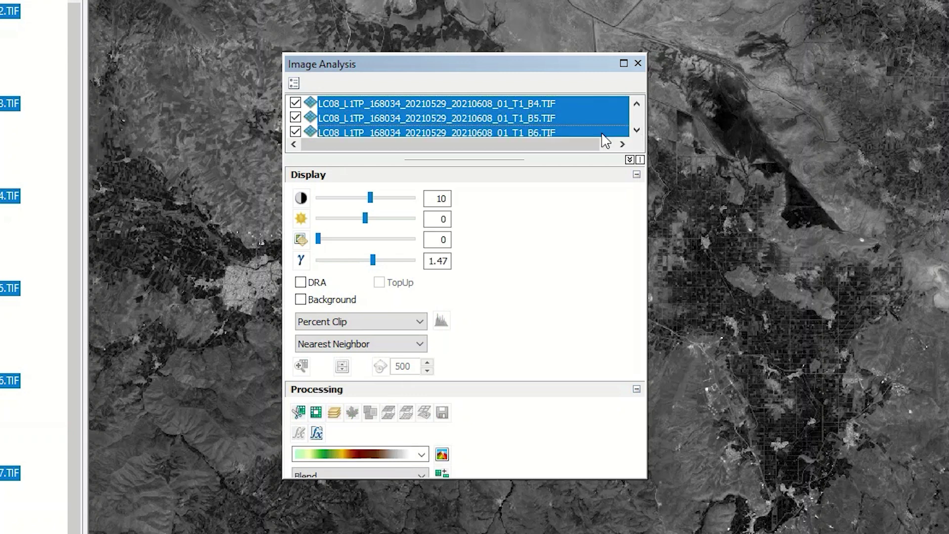
left_click(637, 130)
left_click(636, 130)
left_click(544, 119, "ctrl")
left_click(615, 132, "ctrl")
left_click(637, 129)
left_click(637, 130)
left_click(550, 119, "ctrl")
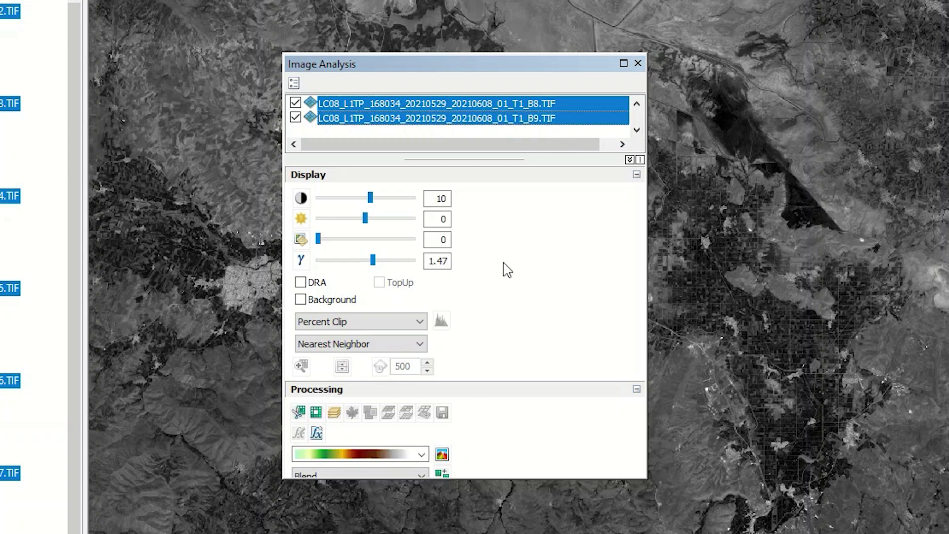
left_click(334, 413)
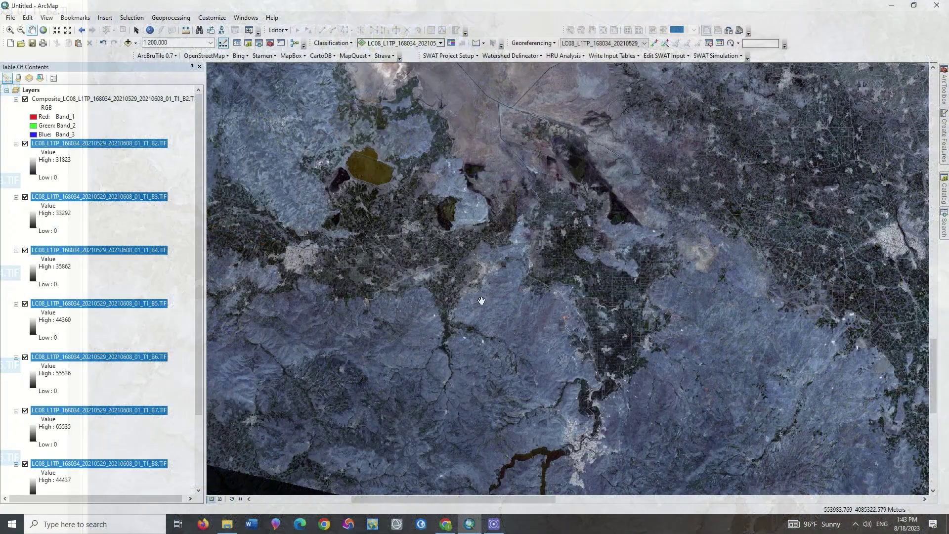
Remove all the single-band rasters from the map, keeping only the composite layer
left_click_drag(481, 300, 483, 237)
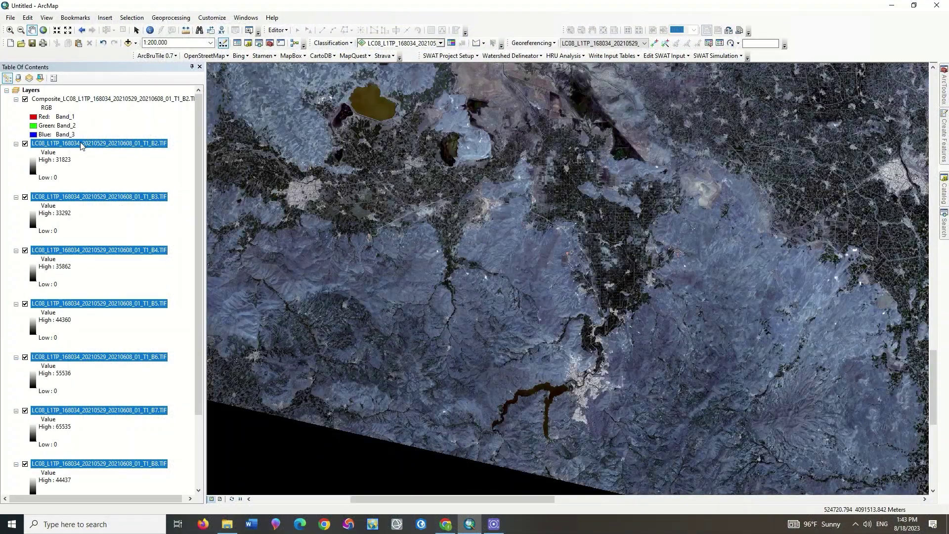
right_click(82, 145)
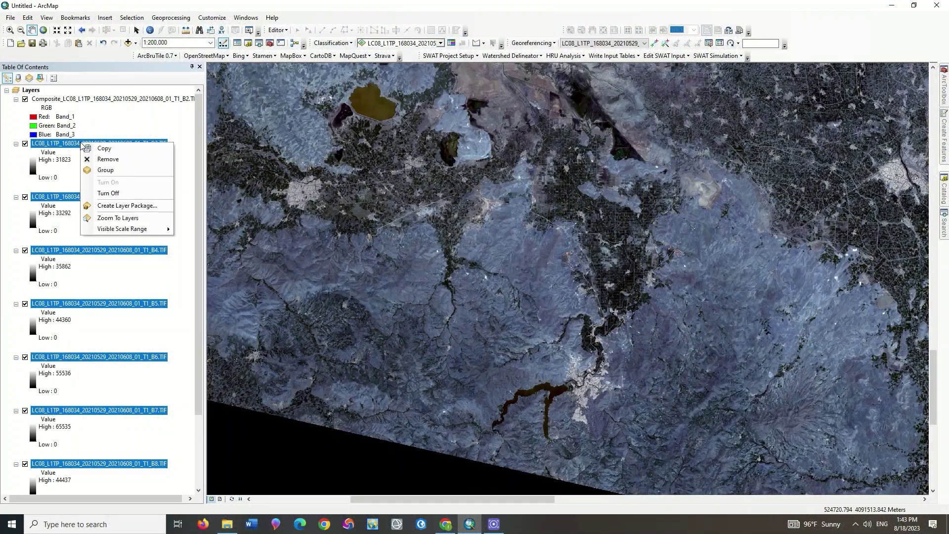
left_click(134, 158)
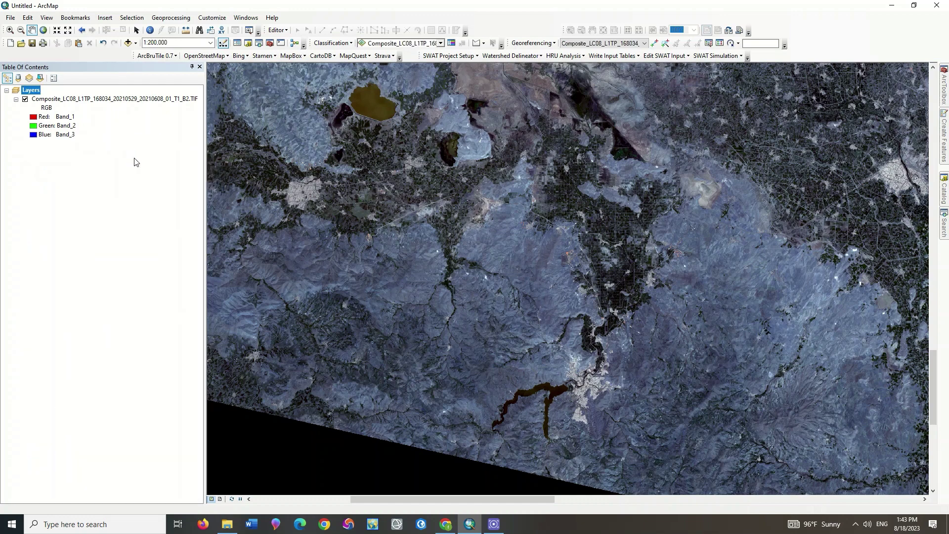
Set the composite layer's RGB symbology to Band_3 for red, Band_2 for green and Band_1 for blue
right_click(97, 100)
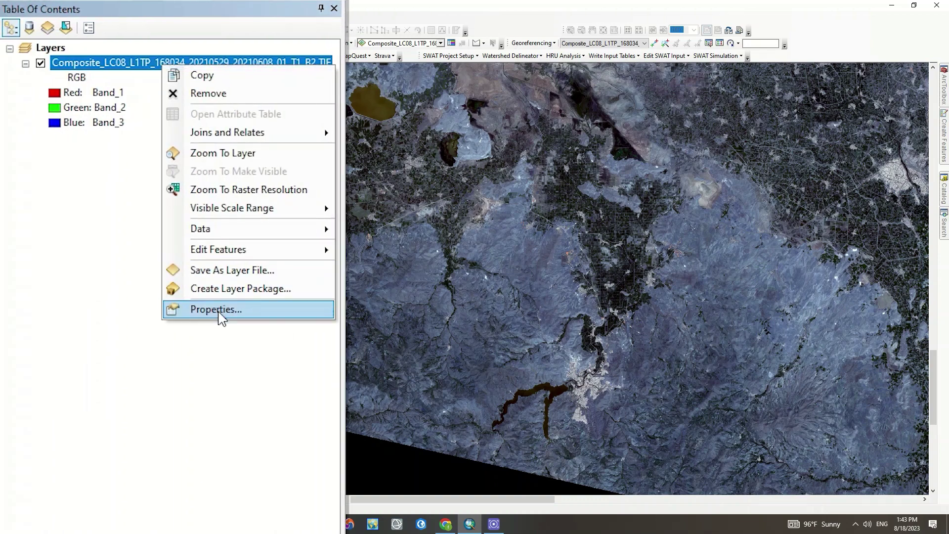
left_click(257, 317)
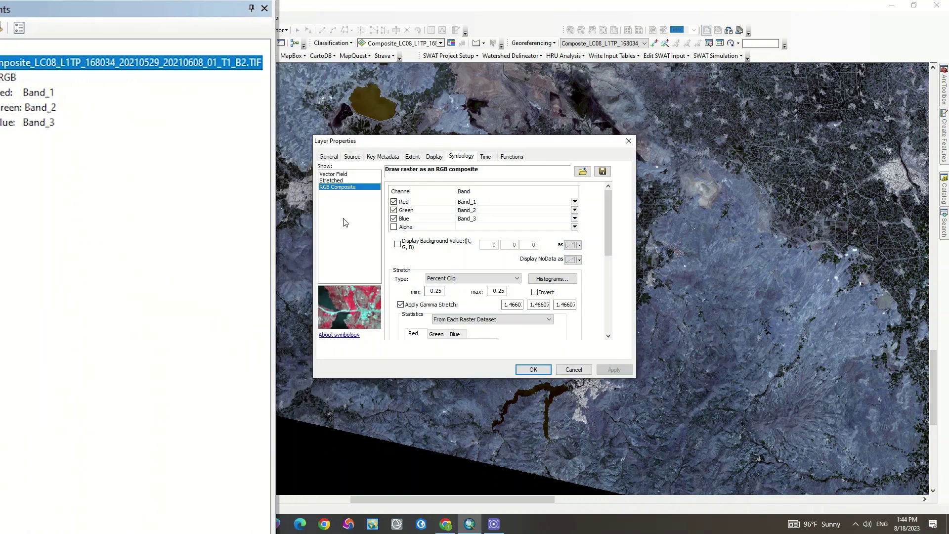
left_click(494, 200)
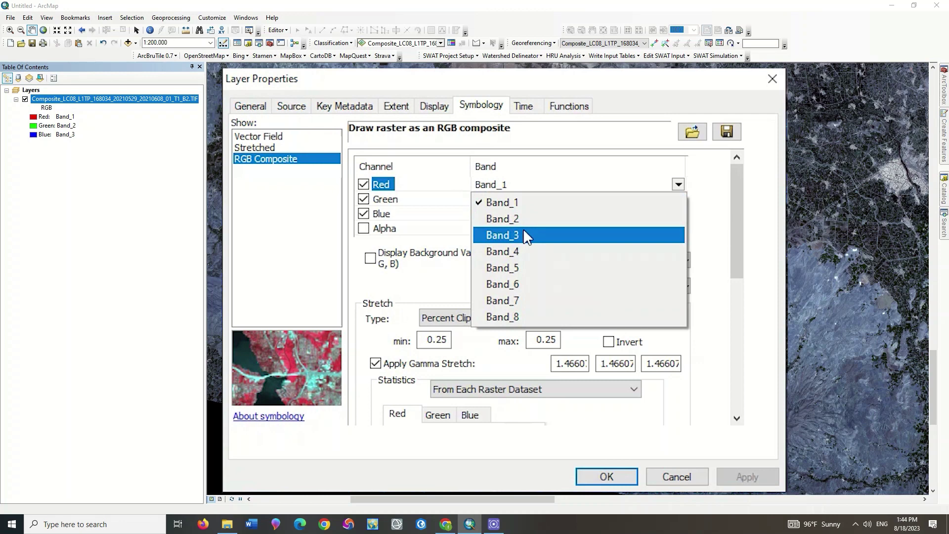
left_click(525, 237)
left_click(518, 198)
left_click(523, 235)
left_click(514, 214)
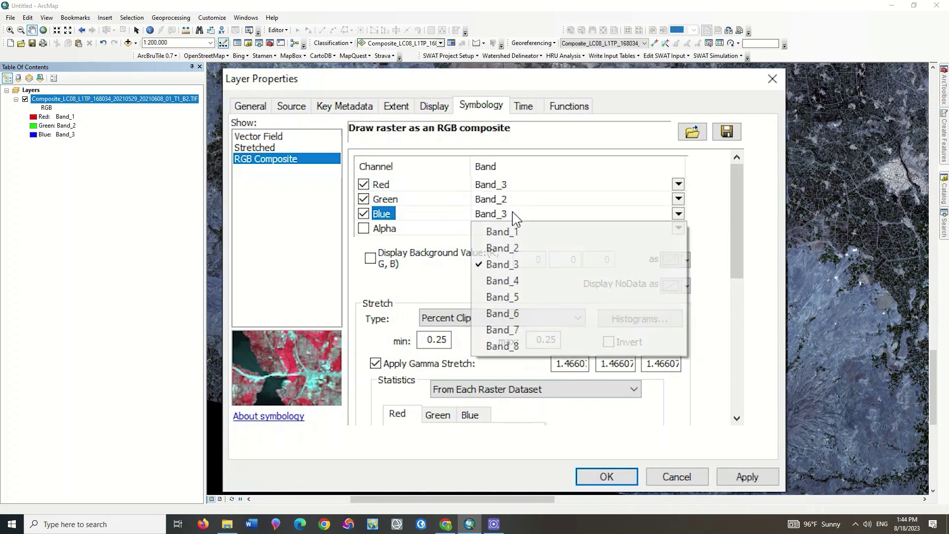
left_click(517, 233)
left_click(745, 477)
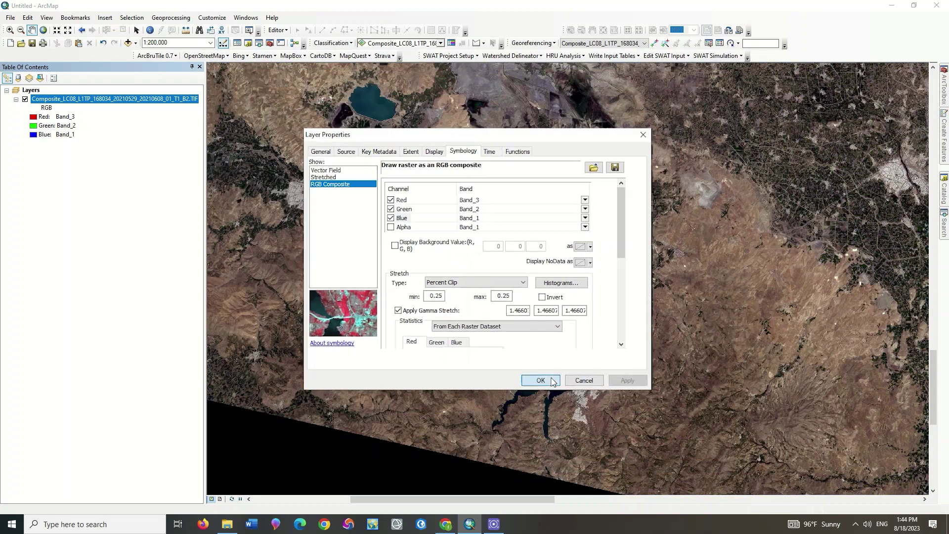
left_click(551, 381)
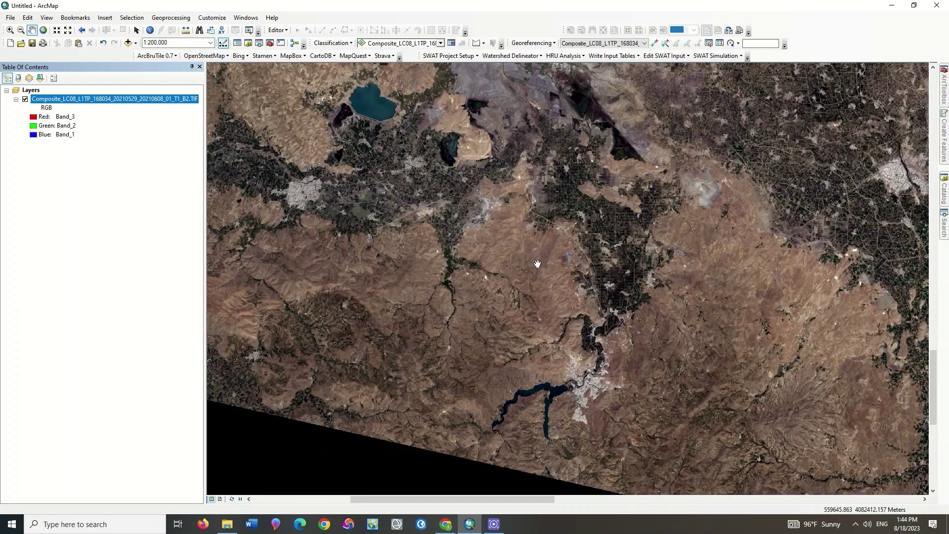
left_click_drag(459, 195, 446, 340)
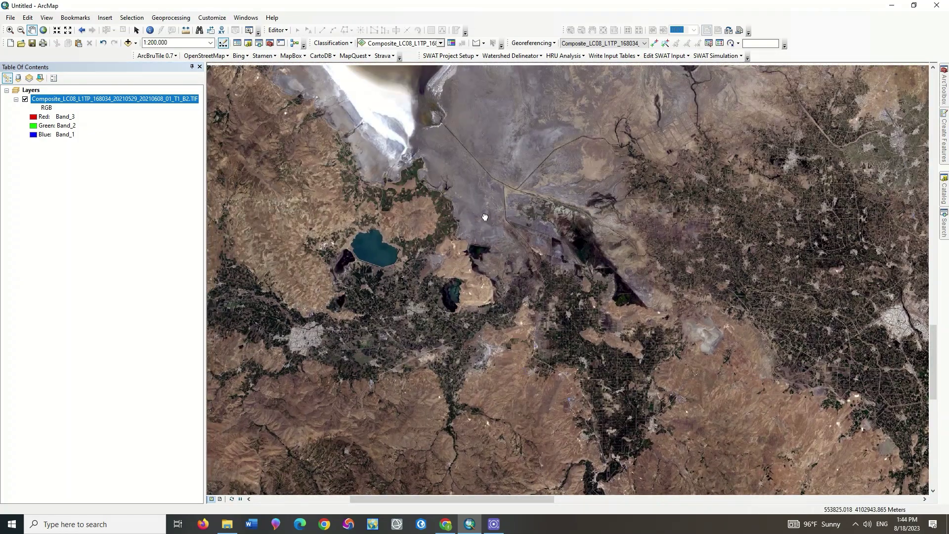
Examine the natural-color composite across the lake, the volcanic mountains, the scene edges and the southern farmland at 1:300,000
left_click_drag(452, 157, 491, 288)
scroll(479, 248, "up", 2)
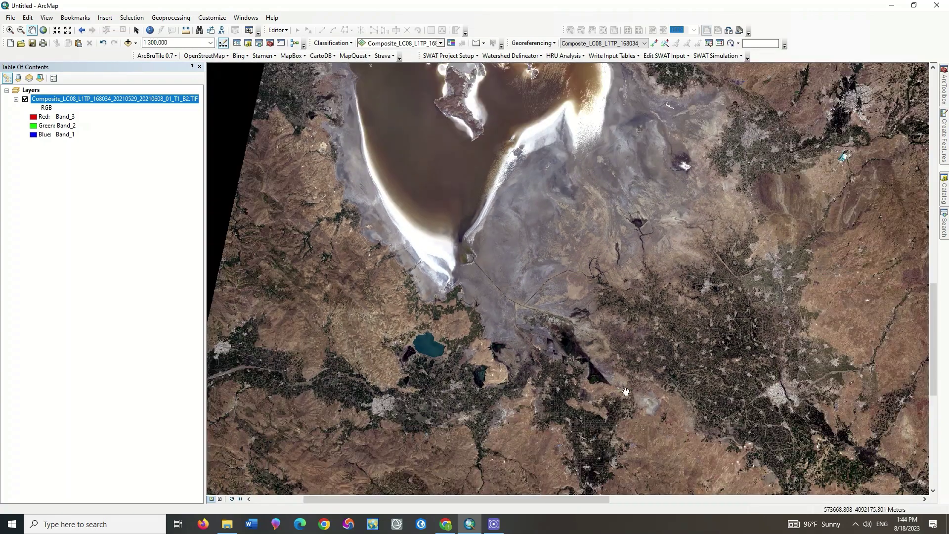
left_click_drag(712, 299, 627, 389)
left_click_drag(751, 203, 581, 380)
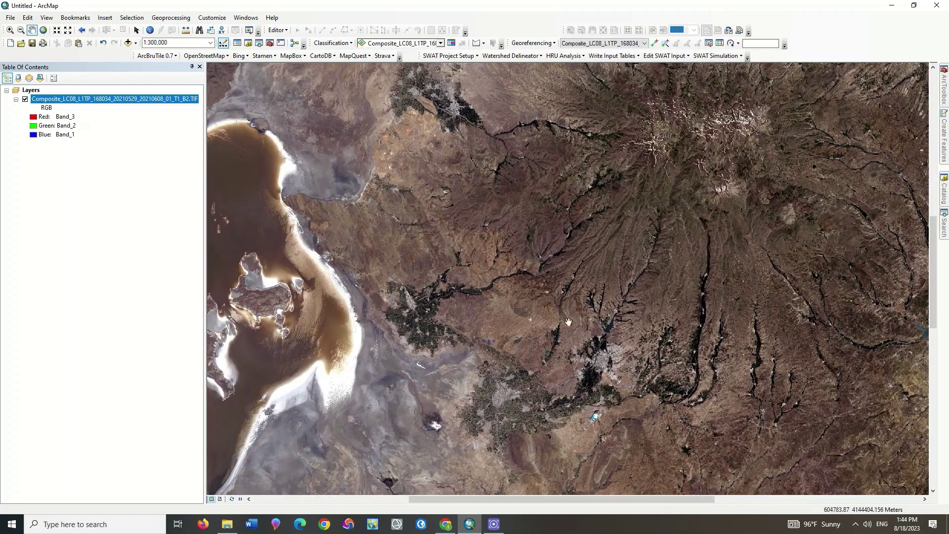
left_click_drag(452, 146, 508, 336)
left_click_drag(576, 165, 501, 367)
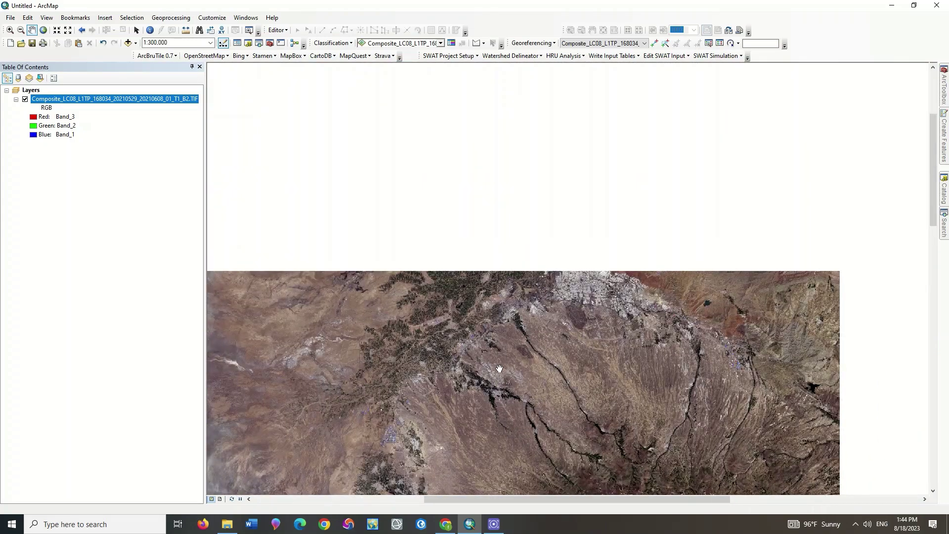
left_click_drag(577, 386, 414, 111)
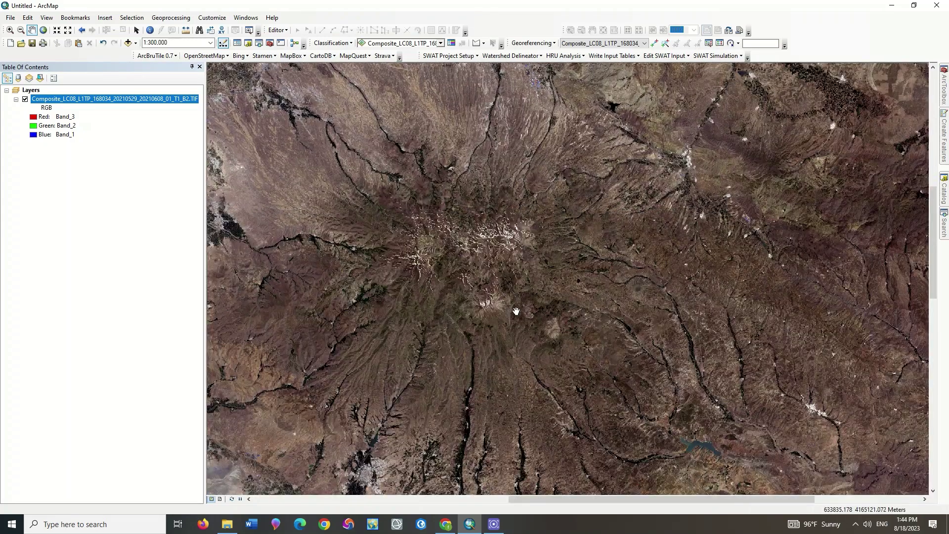
left_click_drag(514, 311, 504, 290)
left_click_drag(551, 383, 633, 216)
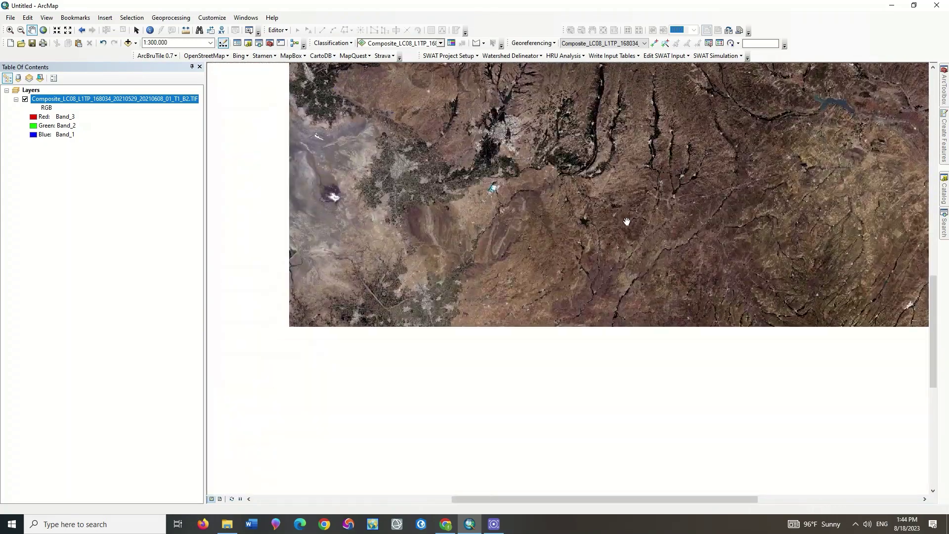
left_click_drag(426, 408, 580, 243)
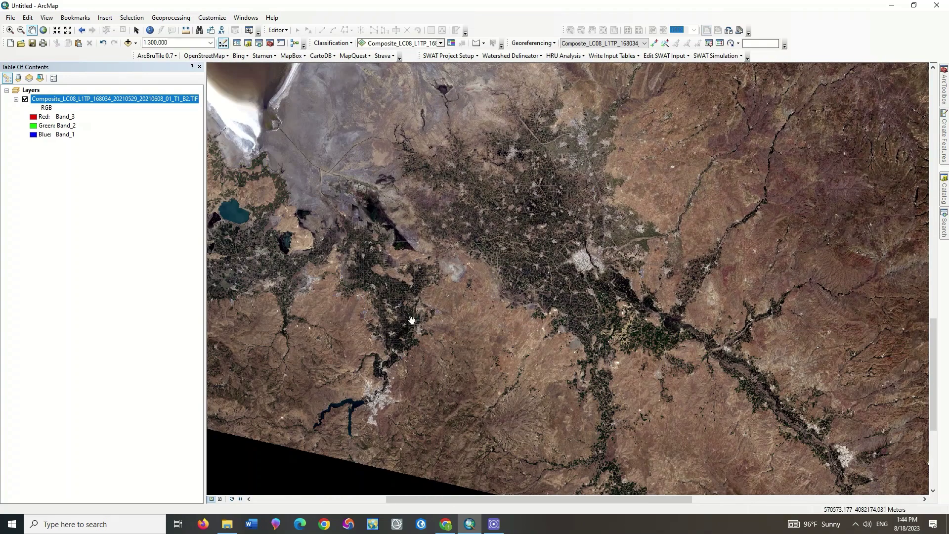
left_click_drag(412, 320, 522, 329)
left_click_drag(408, 271, 471, 294)
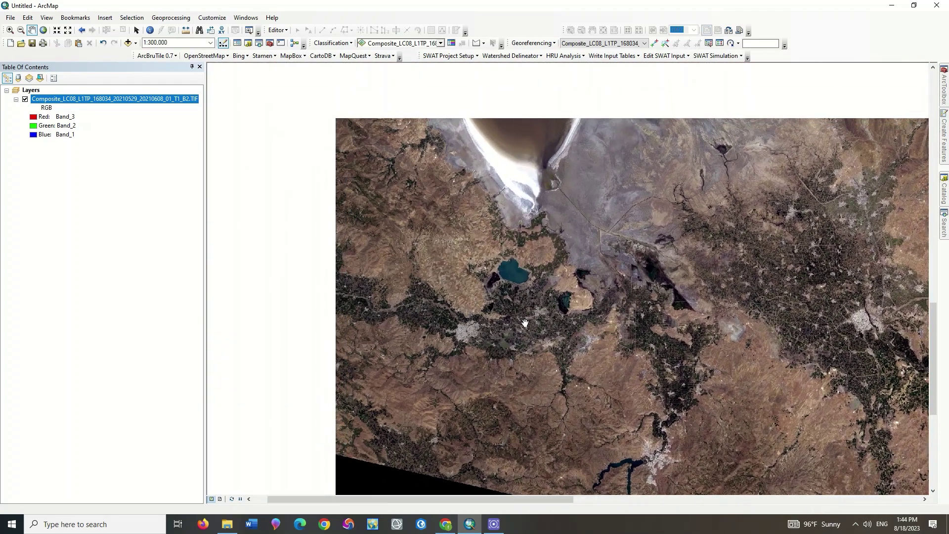
Examine the small lakes, the nearby towns and the forked reservoir south of the large lake at 1:100,000
scroll(469, 295, "down", 4)
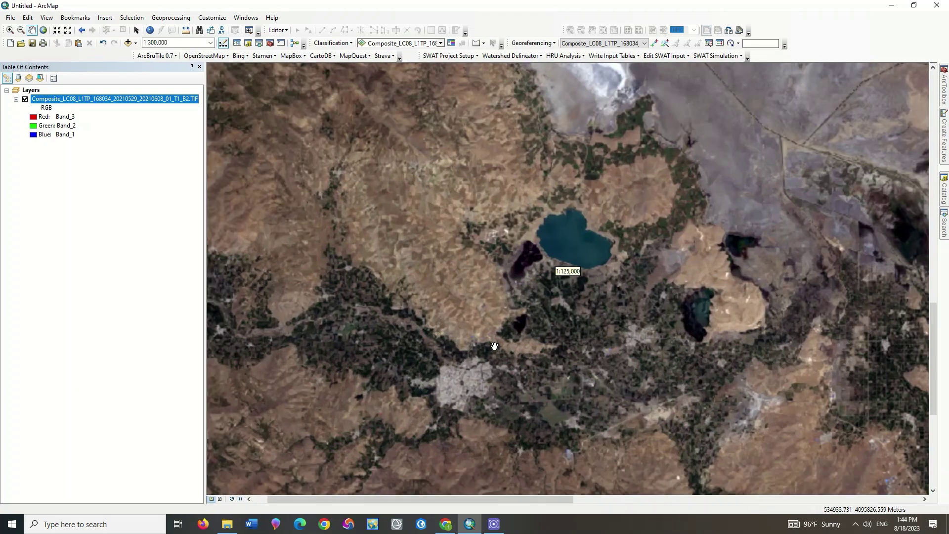
left_click_drag(495, 345, 524, 260)
scroll(517, 228, "down", 1)
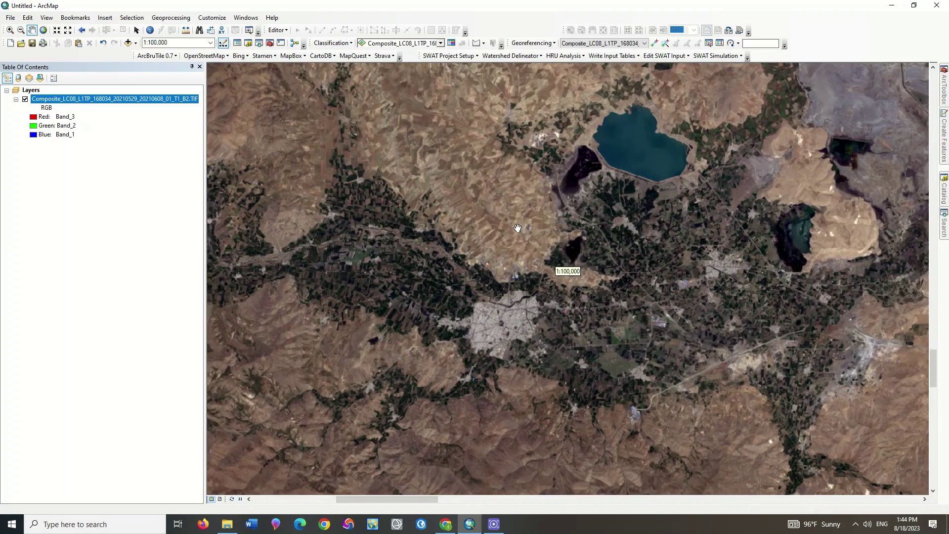
left_click_drag(537, 305, 455, 89)
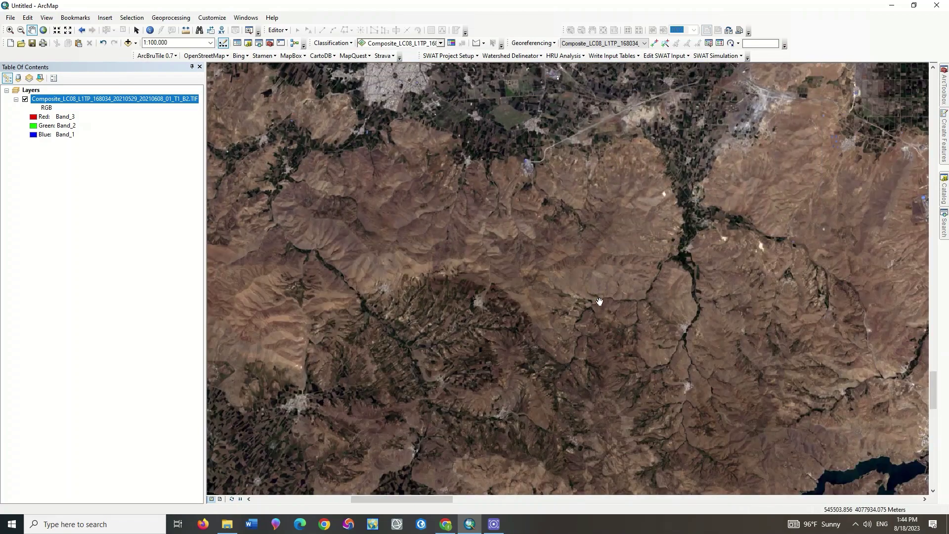
left_click_drag(599, 303, 487, 127)
left_click_drag(607, 282, 292, 333)
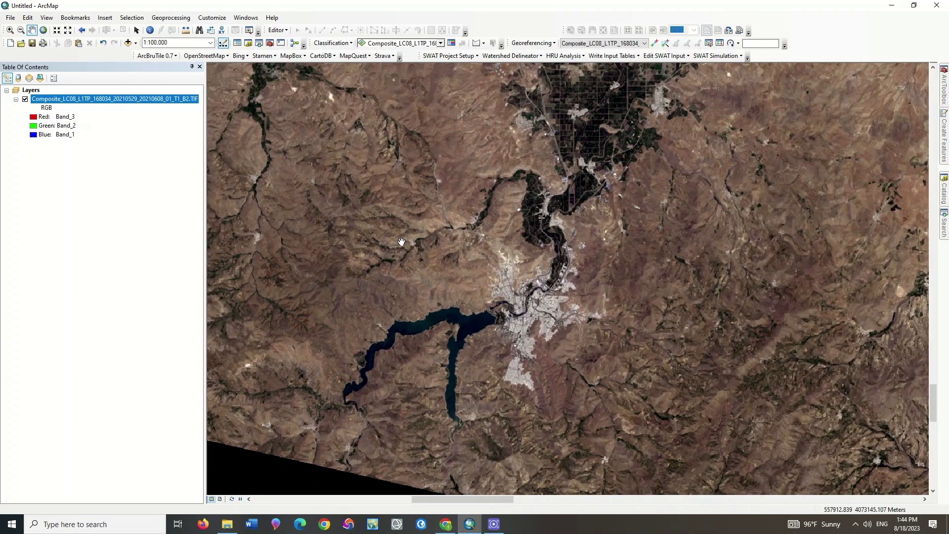
left_click_drag(402, 242, 388, 268)
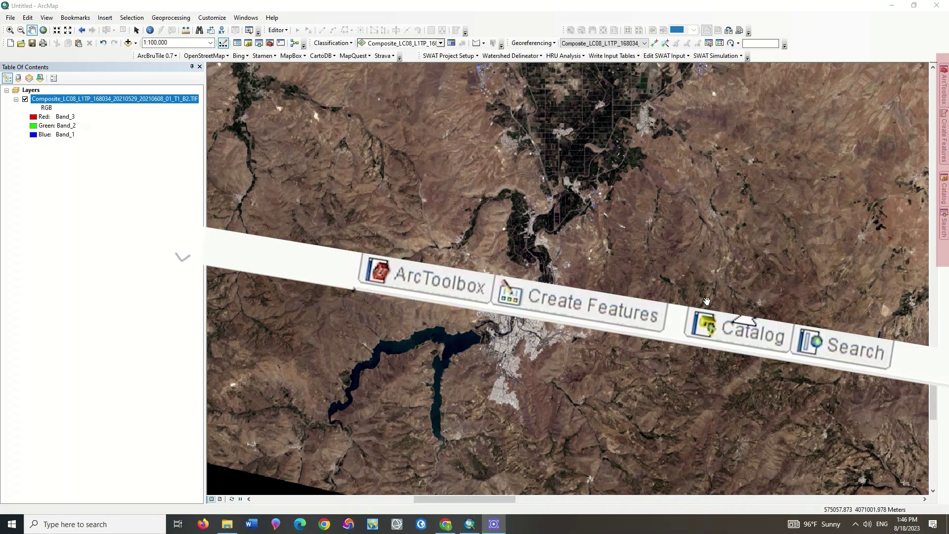
Browse the Catalog's folder connections to New folder (8) on the Desktop
left_click(944, 190)
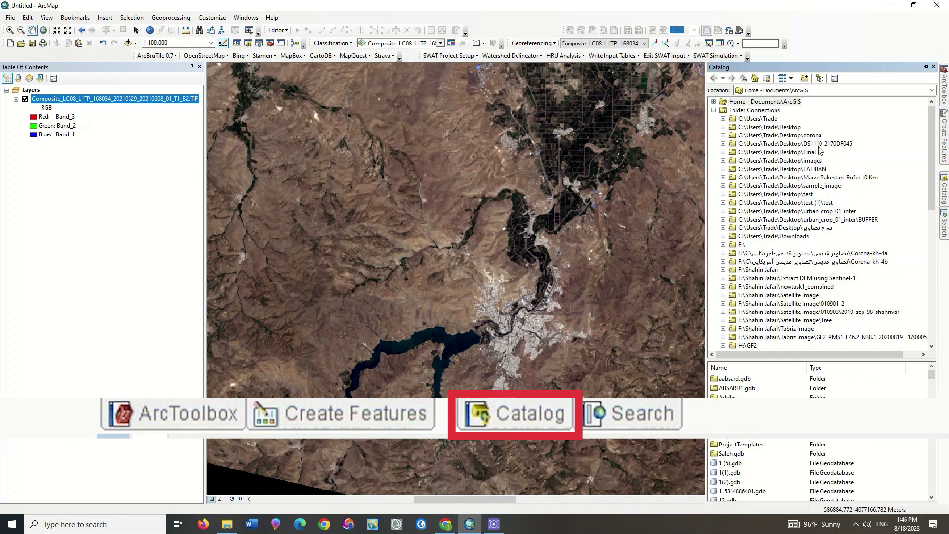
scroll(801, 176, "down", 5)
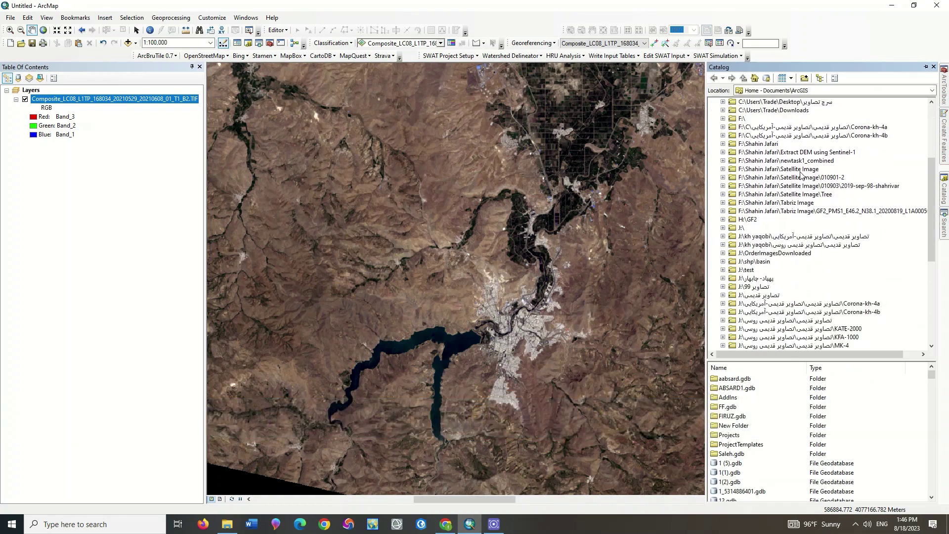
scroll(801, 176, "down", 6)
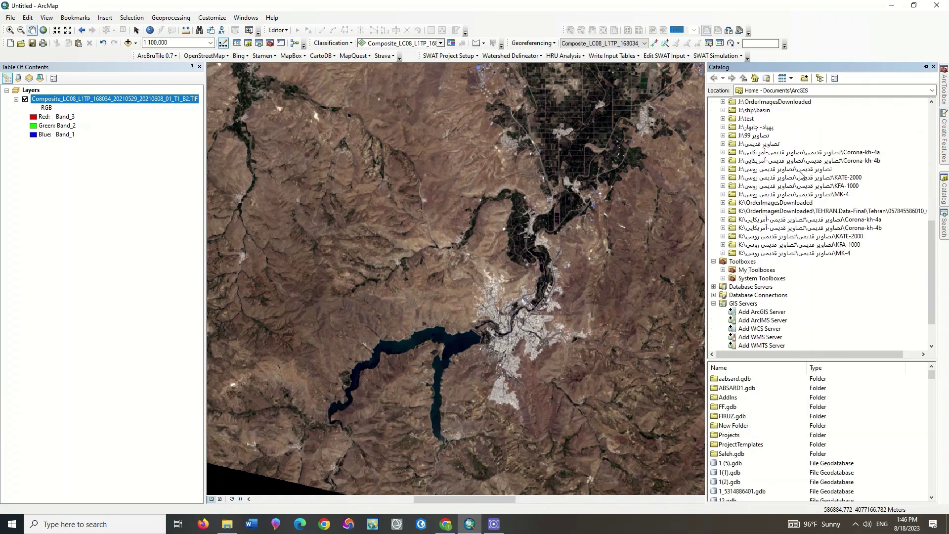
scroll(802, 175, "up", 7)
scroll(802, 176, "up", 4)
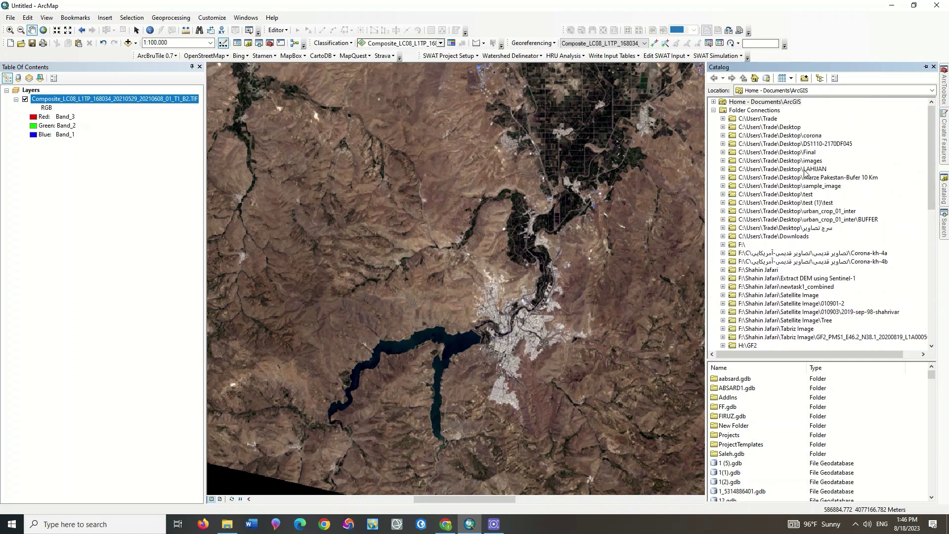
left_click(723, 127)
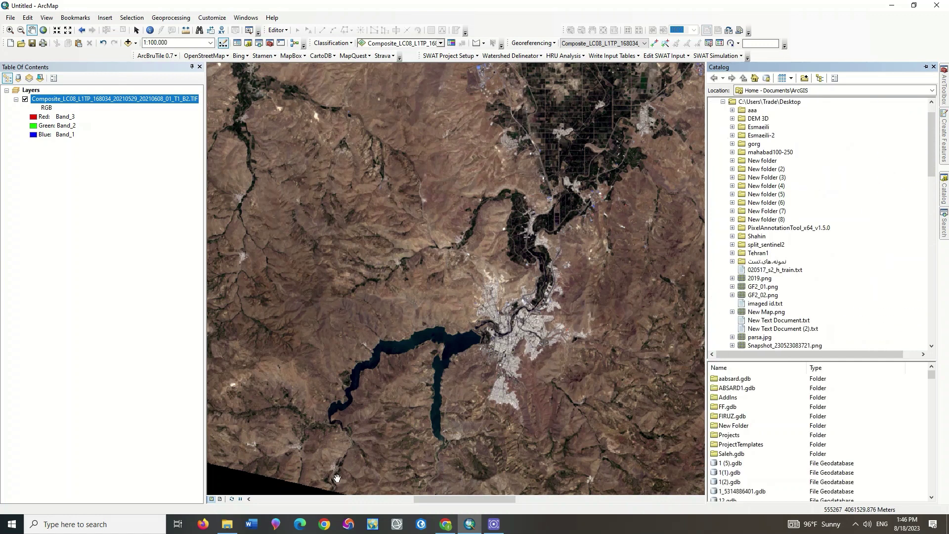
double_click(774, 220)
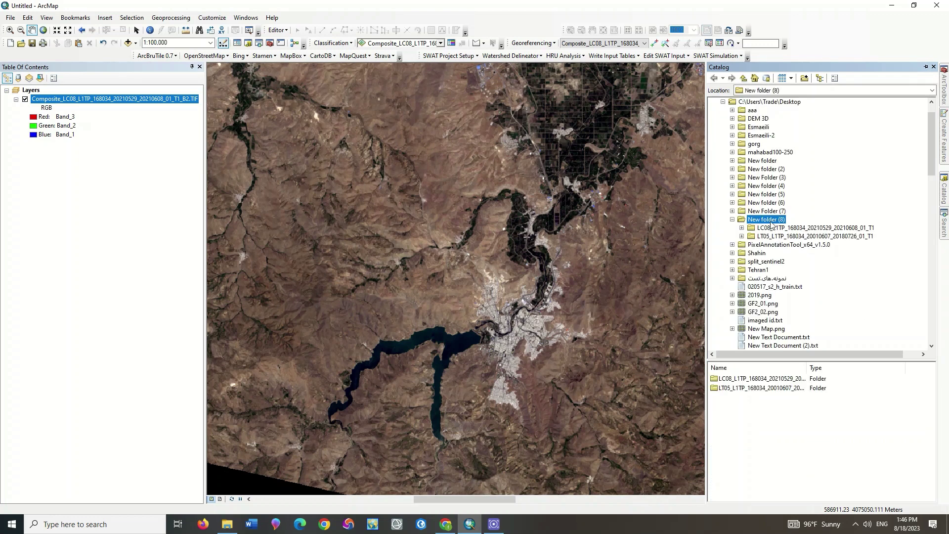
Start a new shapefile in New folder (8), named New, with the Polygon feature type
right_click(771, 223)
mouse_move(799, 287)
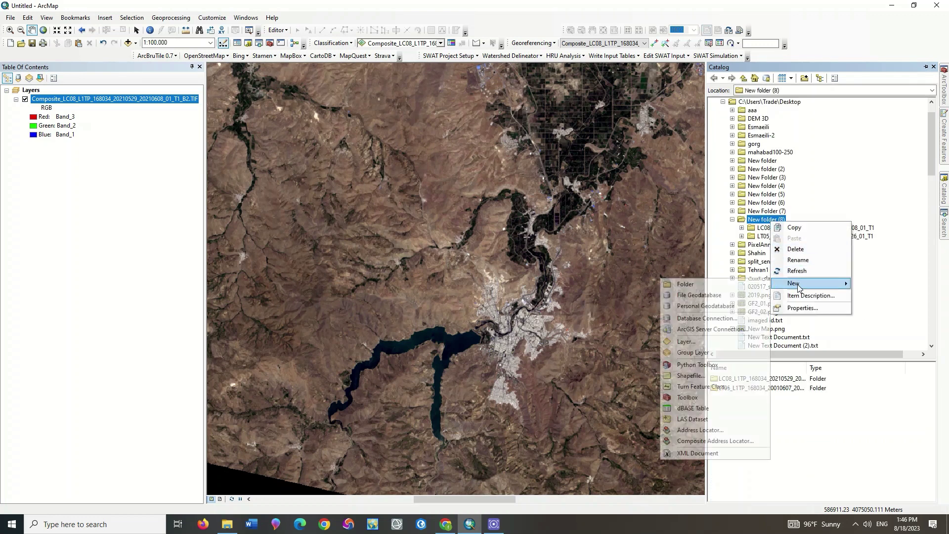
left_click(717, 376)
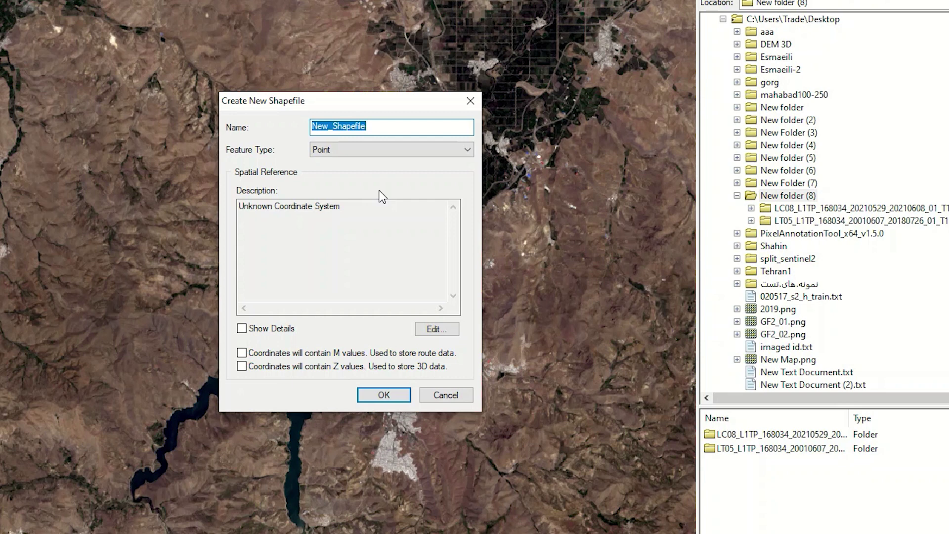
type("New")
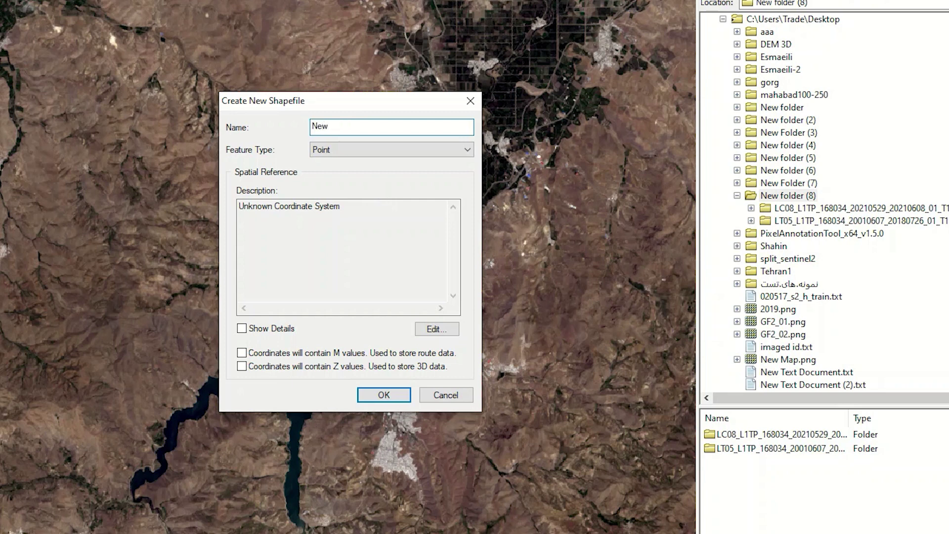
left_click(351, 149)
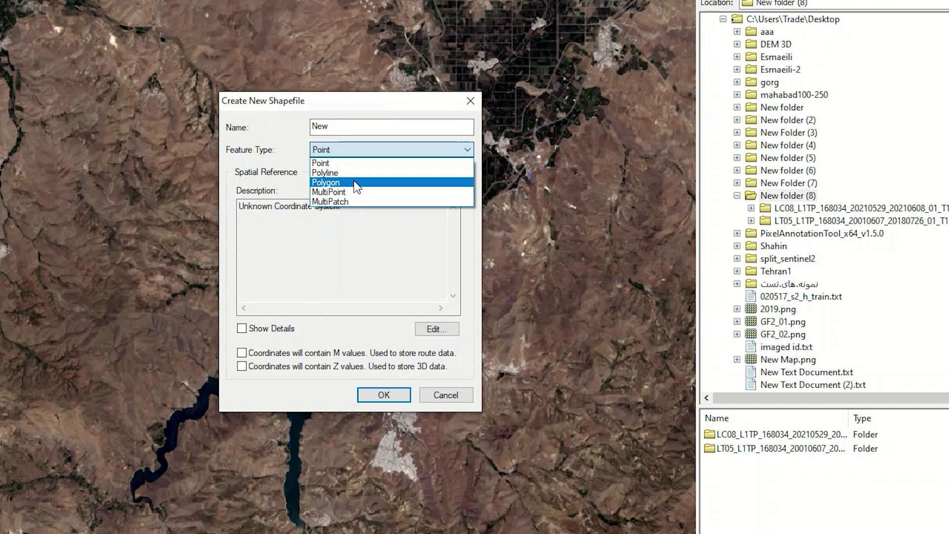
left_click(365, 182)
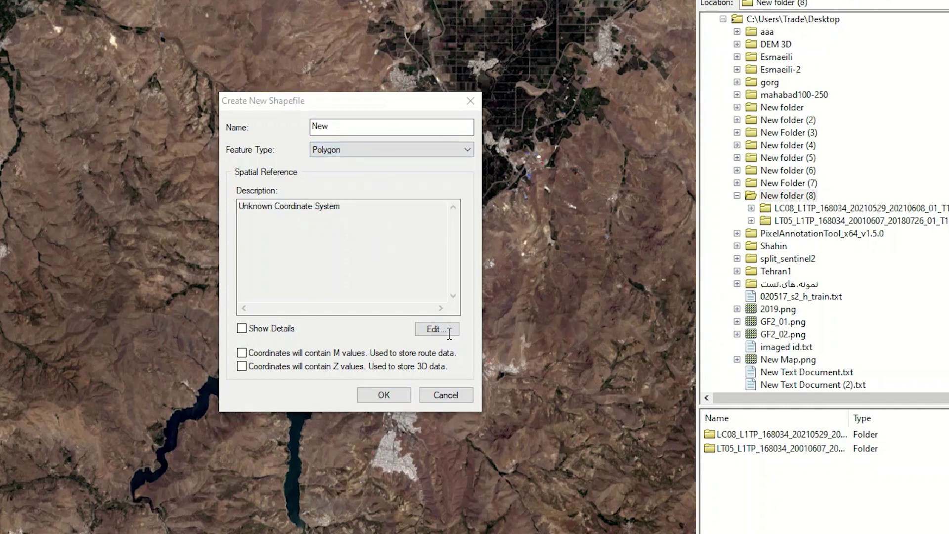
Import the shapefile's coordinate system, WGS_1984_UTM_zone_38N, from the LC08 B2 raster and create the shapefile
left_click(435, 329)
left_click_drag(358, 42, 510, 43)
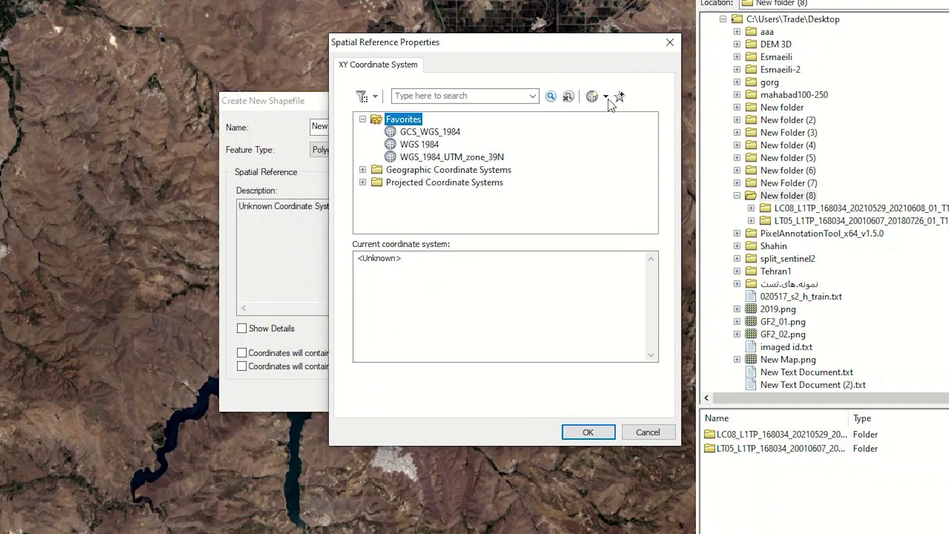
left_click(605, 97)
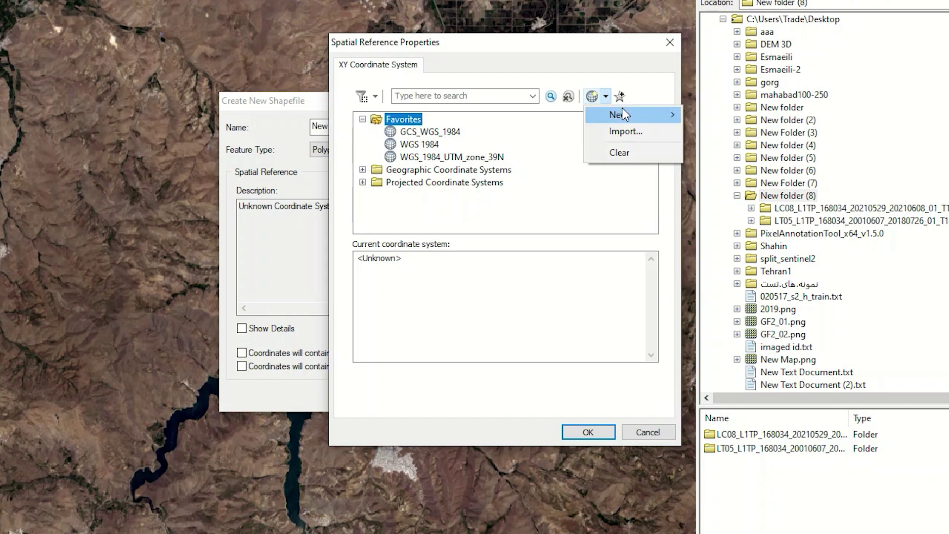
left_click(632, 131)
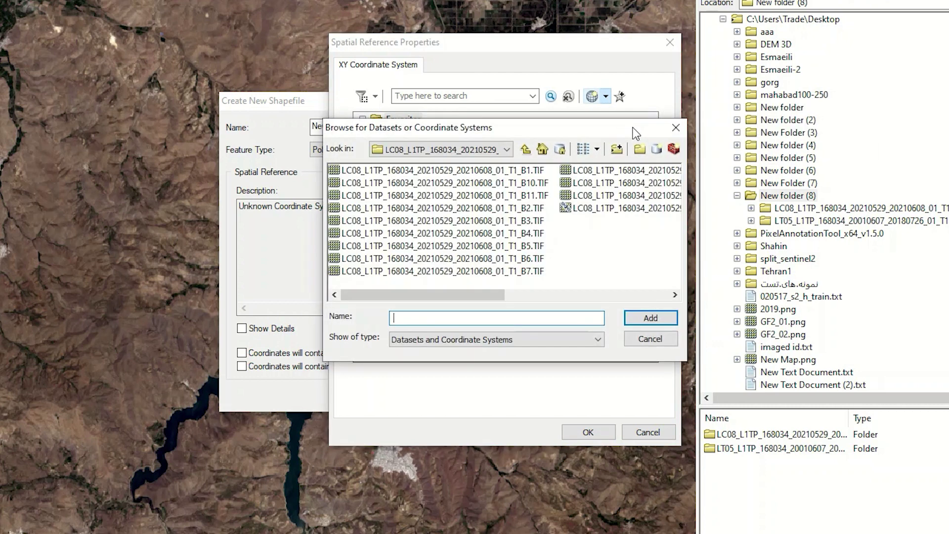
left_click(532, 209)
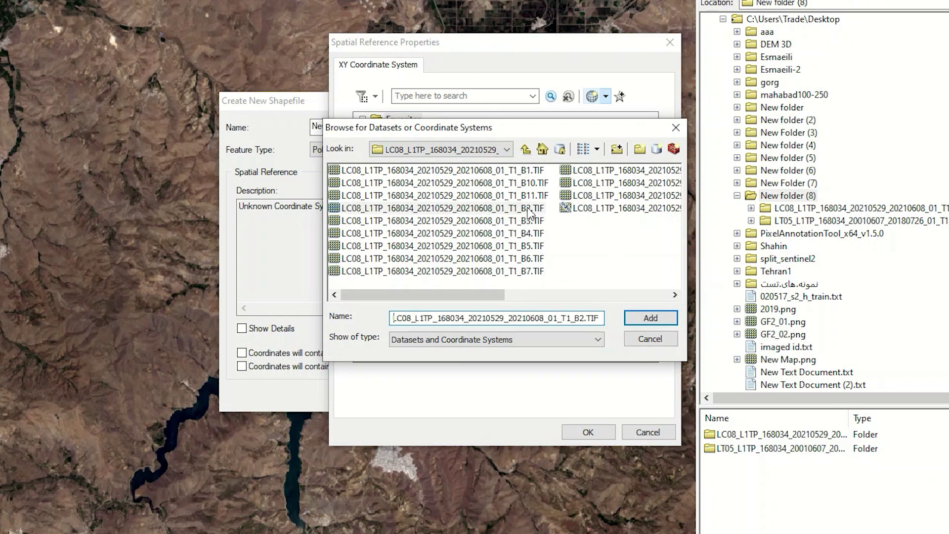
left_click(644, 321)
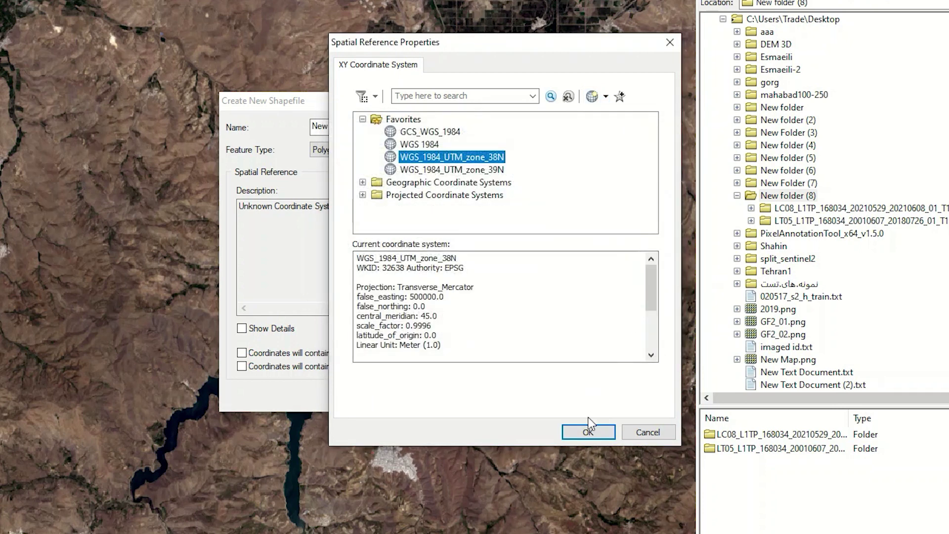
left_click(587, 433)
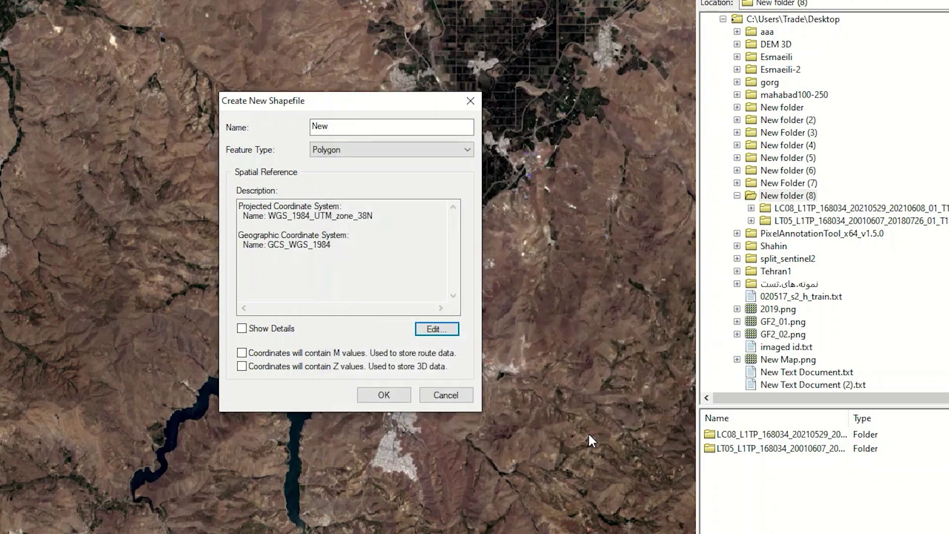
left_click(389, 395)
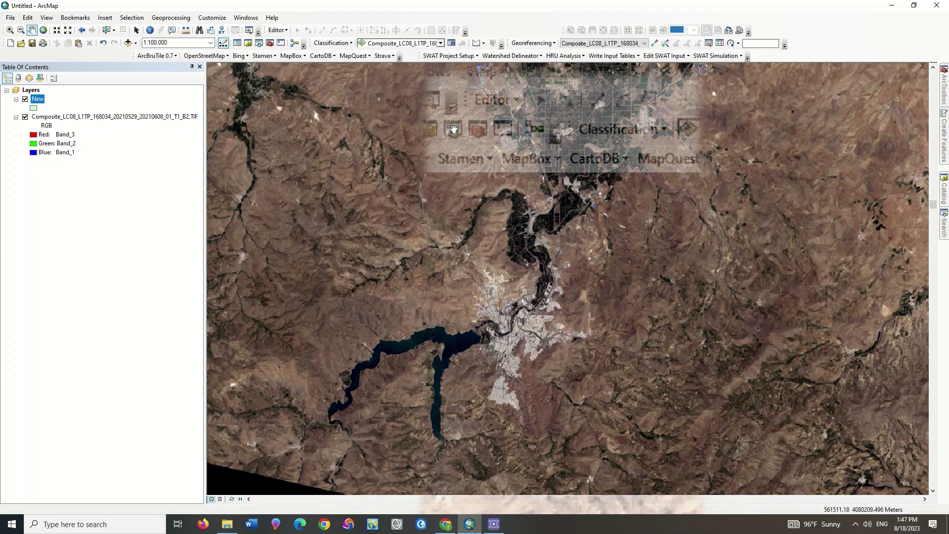
Start an edit session and activate the New layer's feature template with the Polygon construction tool
left_click(285, 32)
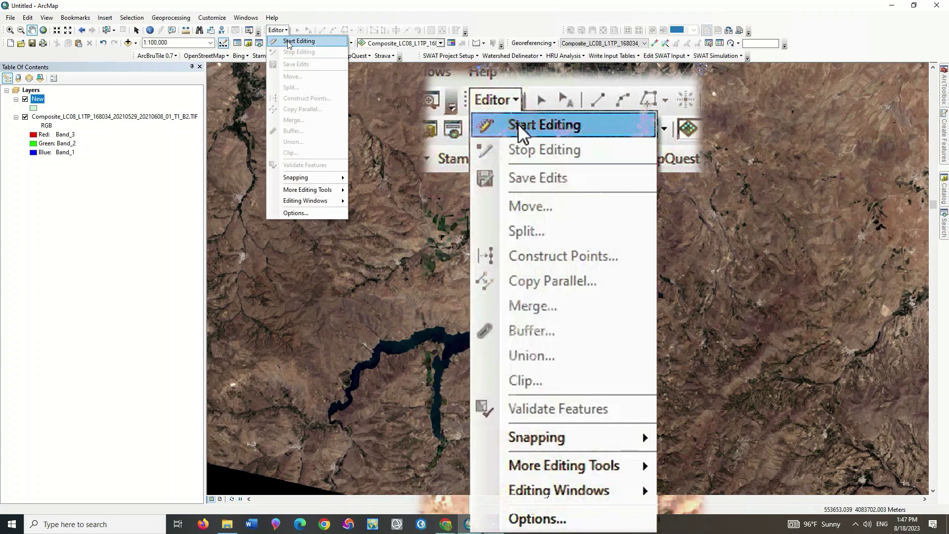
left_click(311, 41)
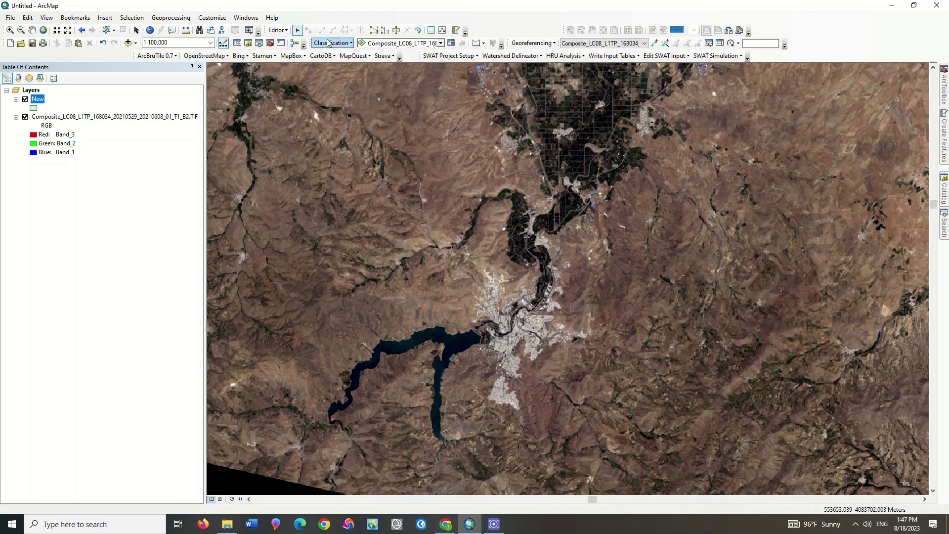
left_click(943, 224)
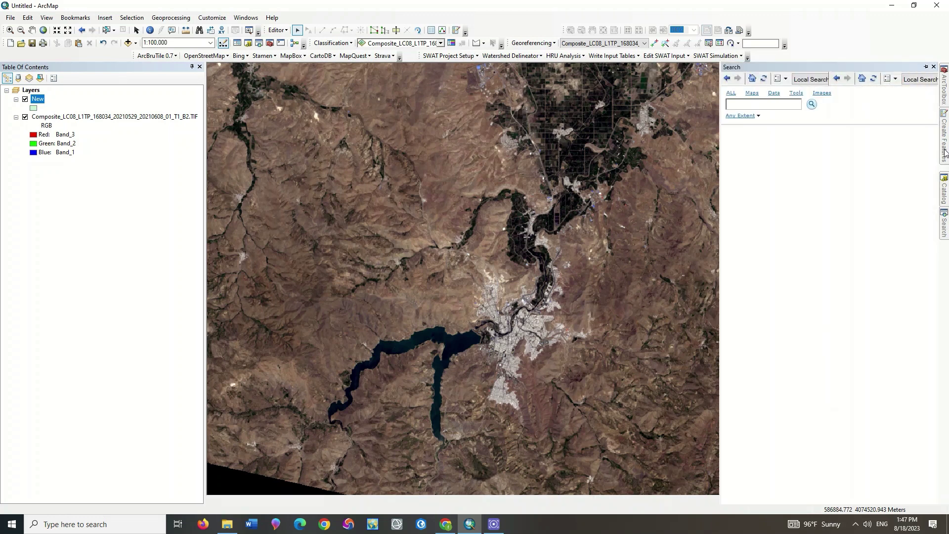
left_click(944, 150)
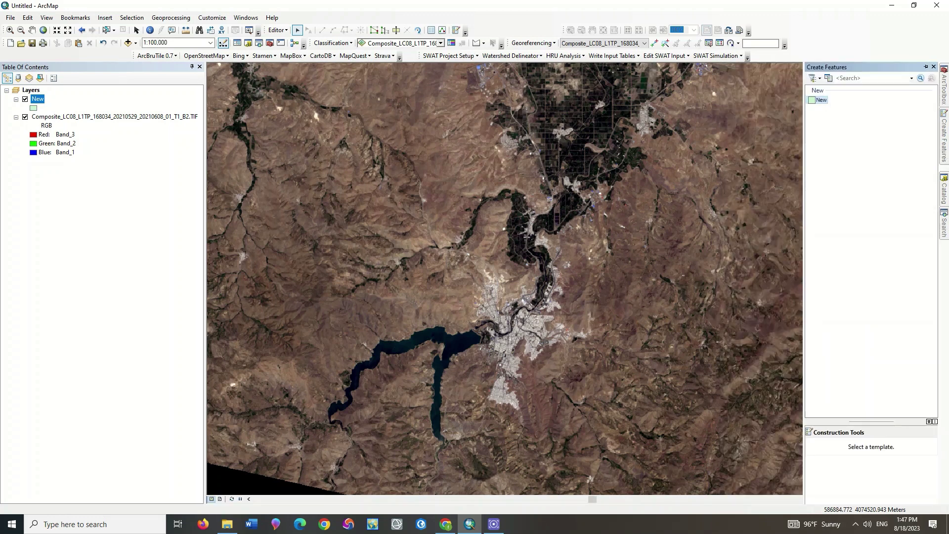
left_click(821, 100)
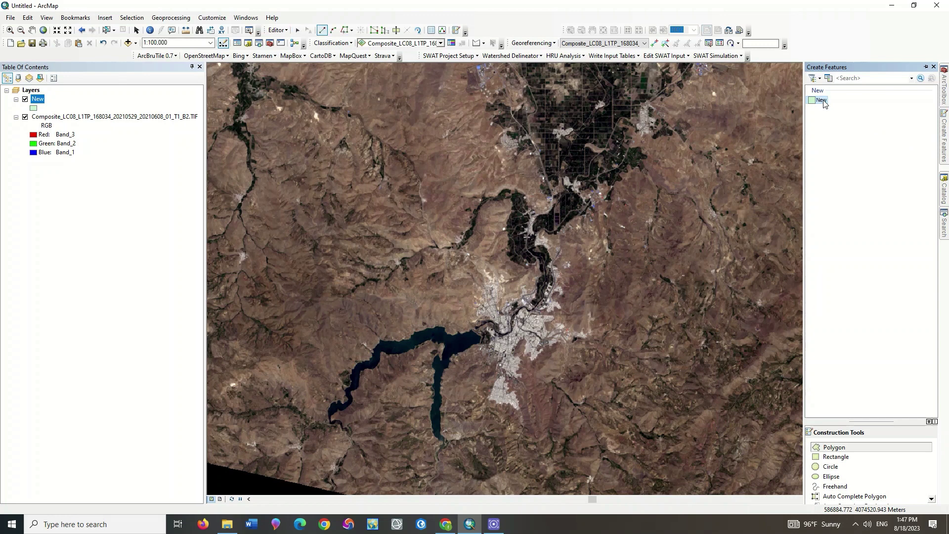
Draw a rectangle about 19.8 by 20.5 km around the city and reservoir in the New layer, and end the edit session saving the edits
left_click(843, 459)
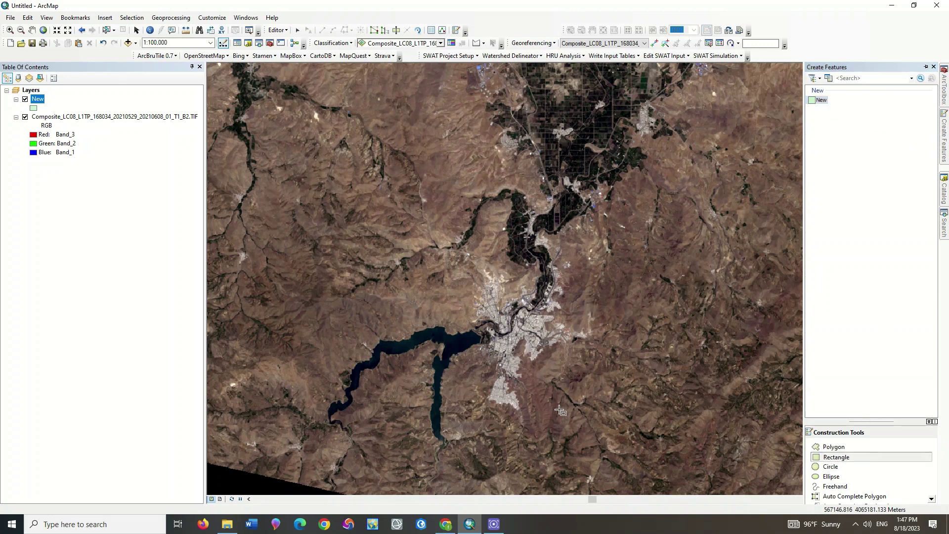
left_click(294, 455)
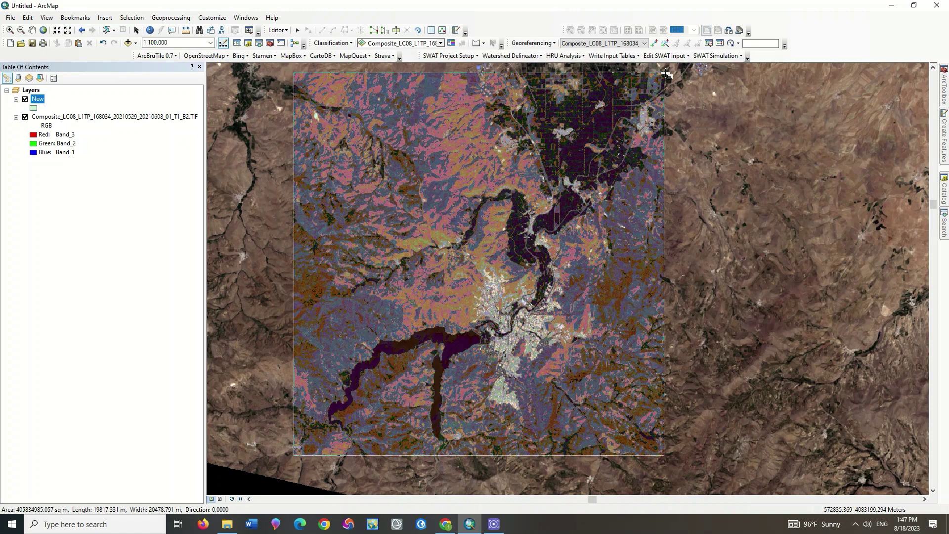
left_click(667, 74)
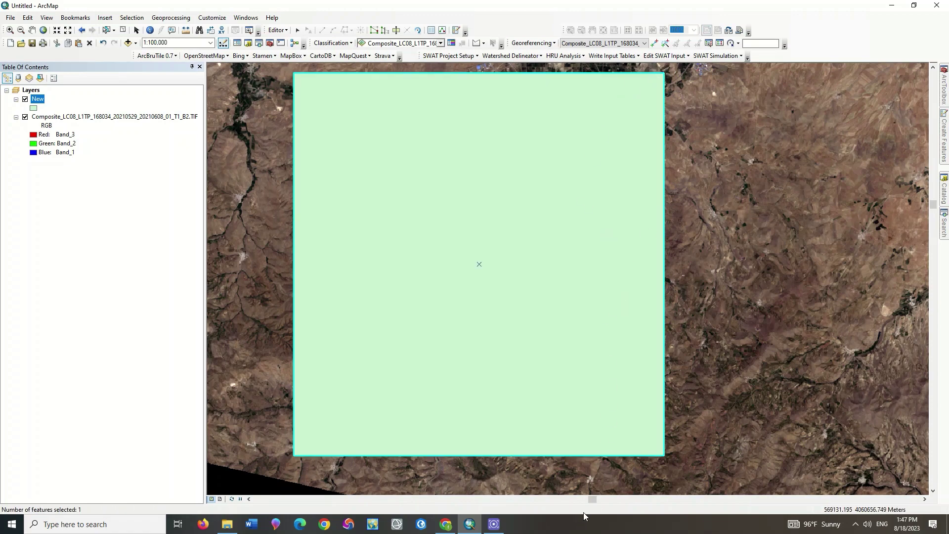
left_click(280, 30)
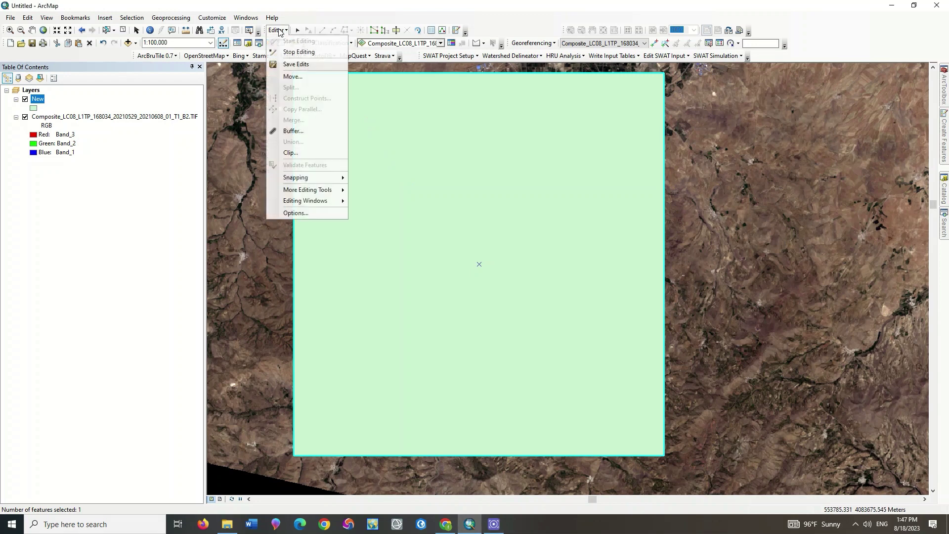
left_click(330, 52)
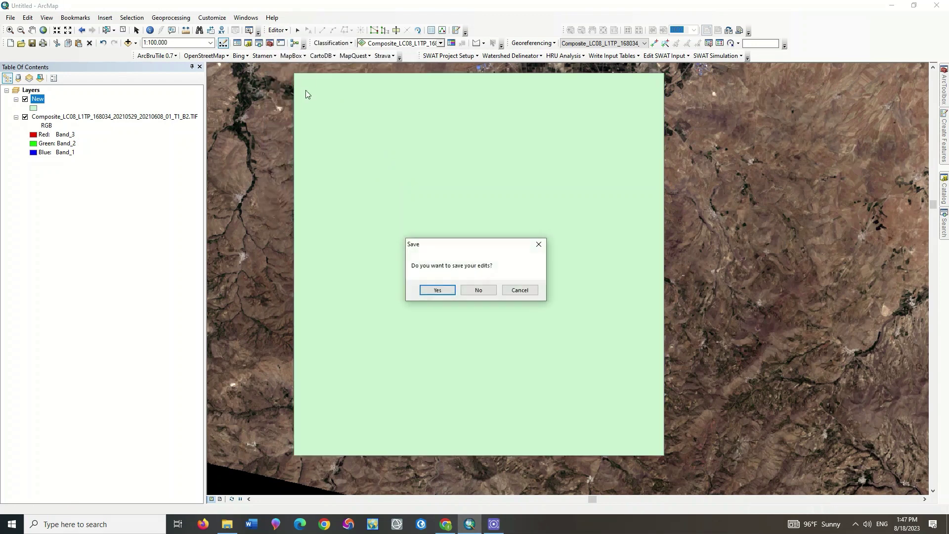
left_click(435, 290)
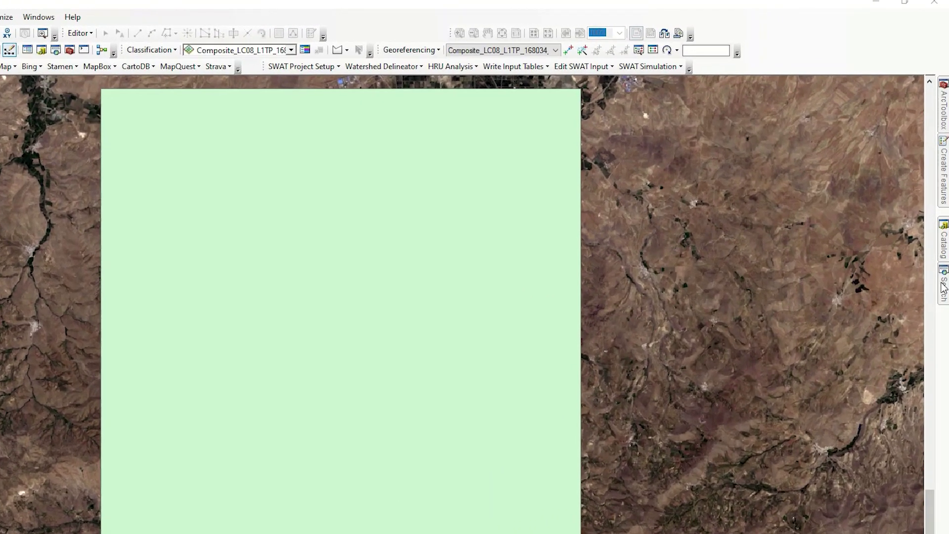
Search for "extract by mask" and open the Extract by Mask (Spatial Analyst) tool
left_click(943, 238)
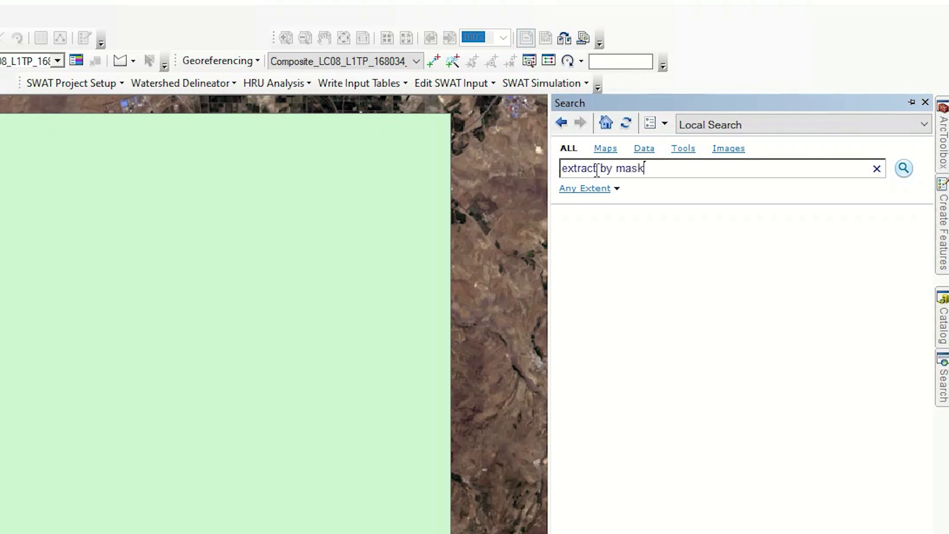
key("Return")
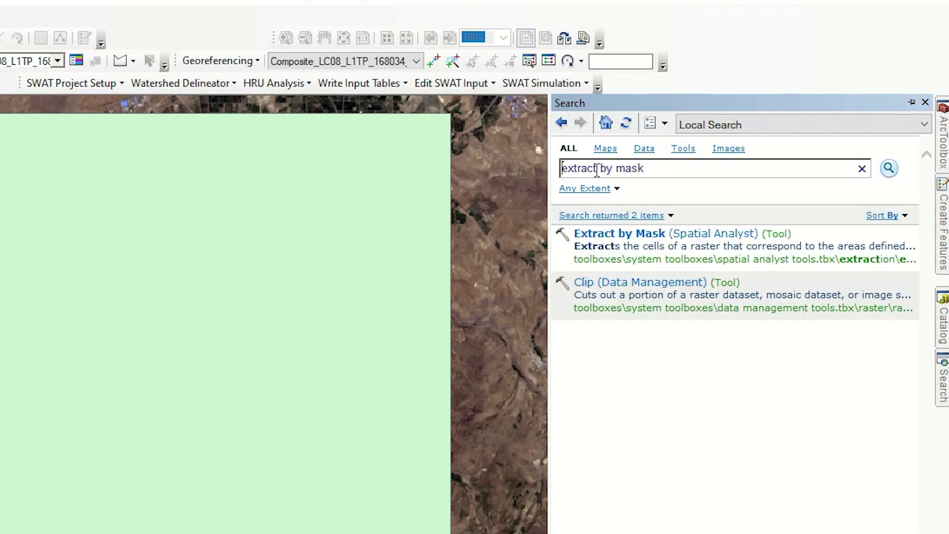
left_click(668, 231)
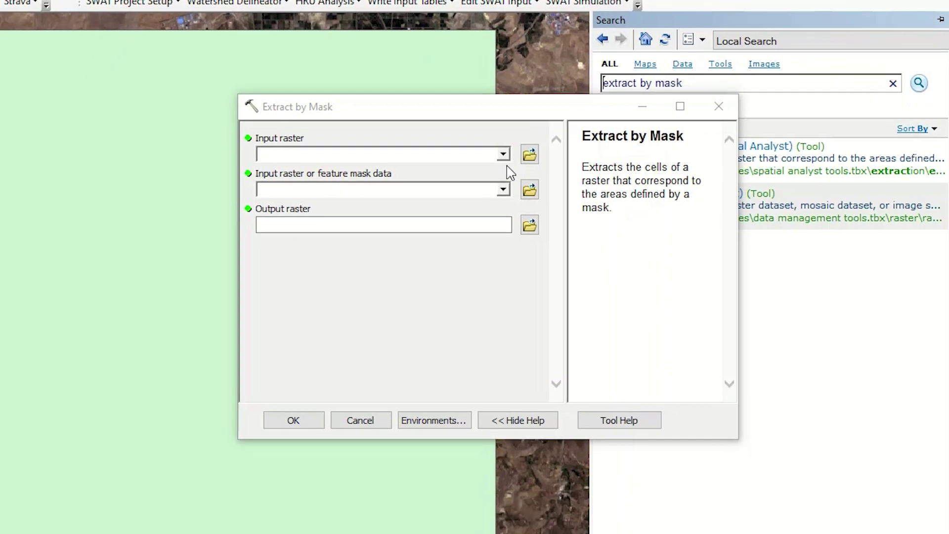
Set the composite LC08 B2 raster as the input raster and the New polygon layer as the mask data
left_click(467, 223)
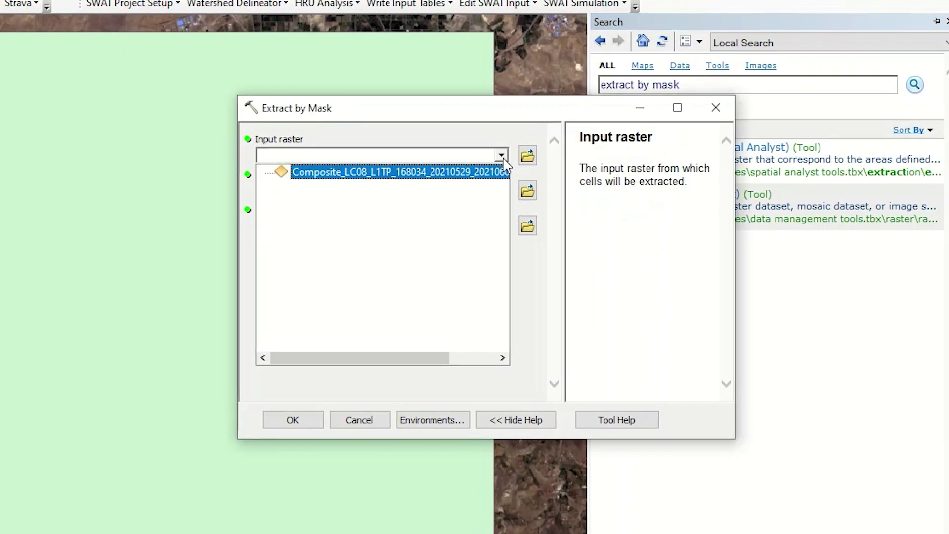
left_click(391, 172)
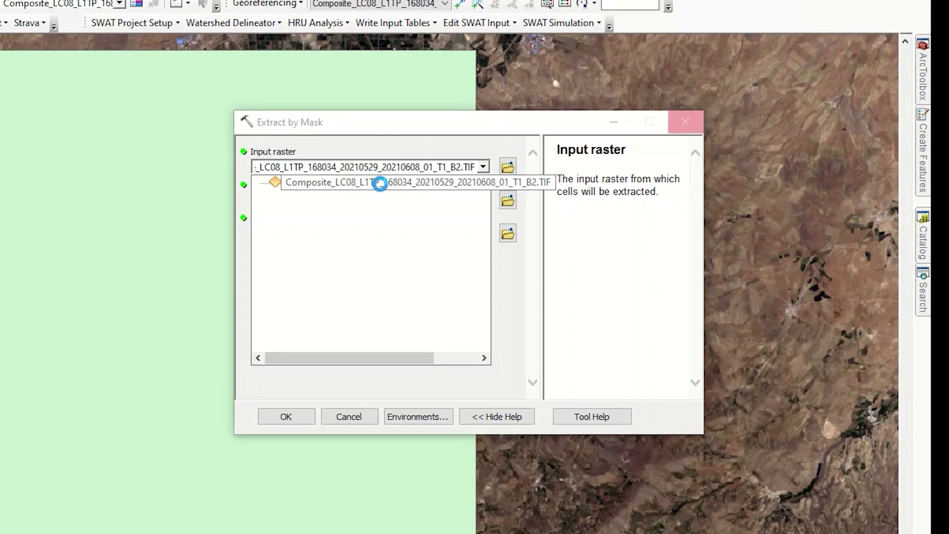
left_click(379, 183)
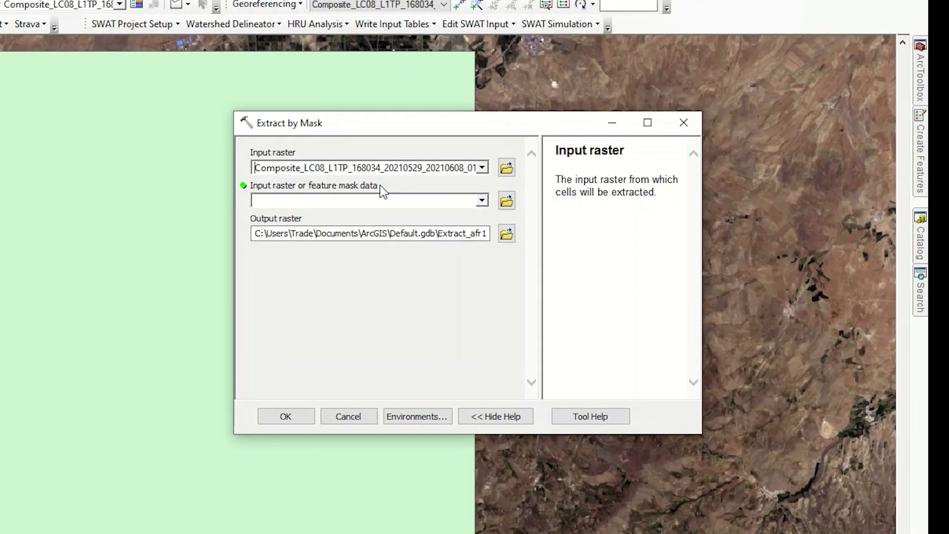
left_click(480, 202)
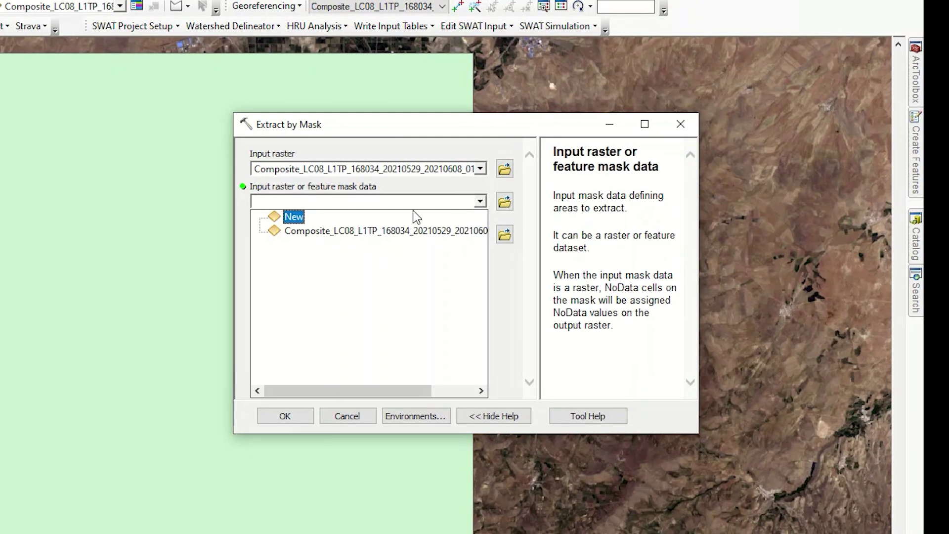
left_click(296, 216)
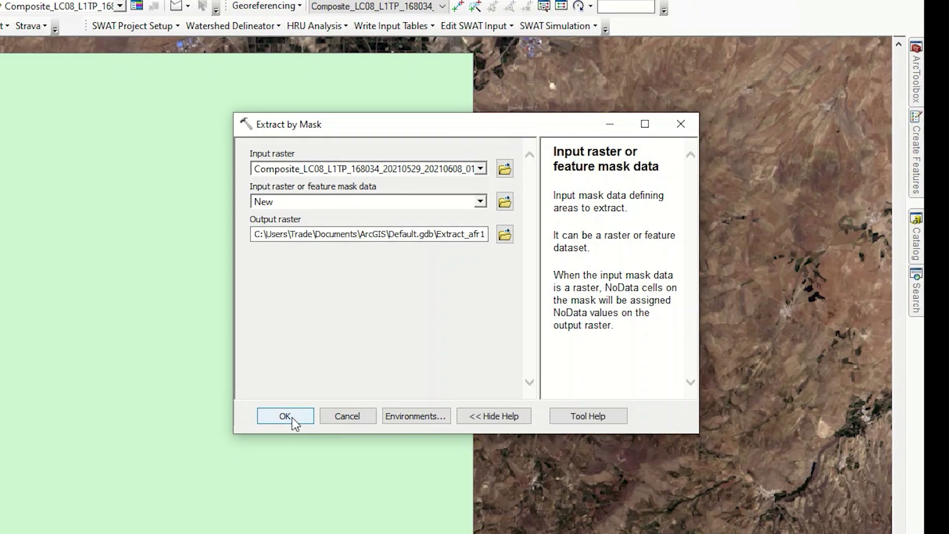
double_click(459, 234)
left_click(443, 277)
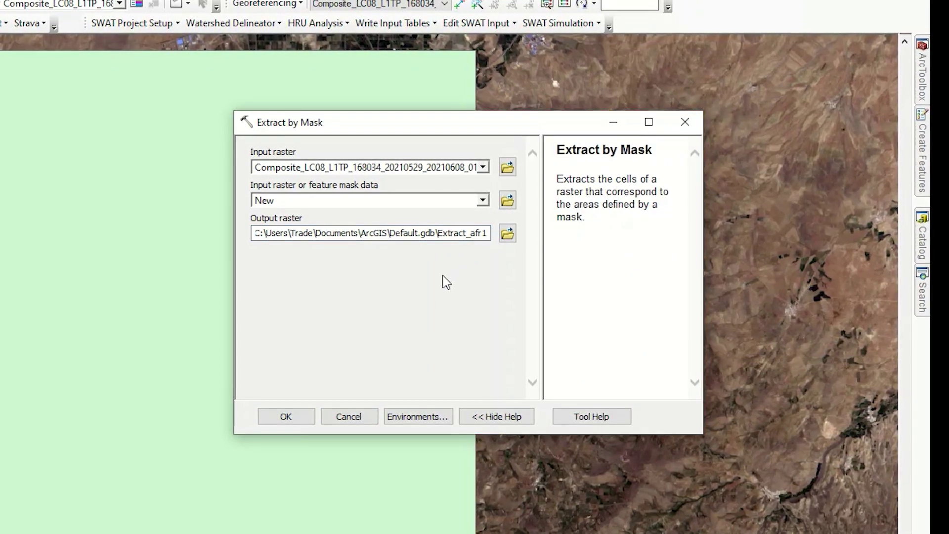
Browse the output raster's location to New folder (8) on the Desktop
left_click(508, 233)
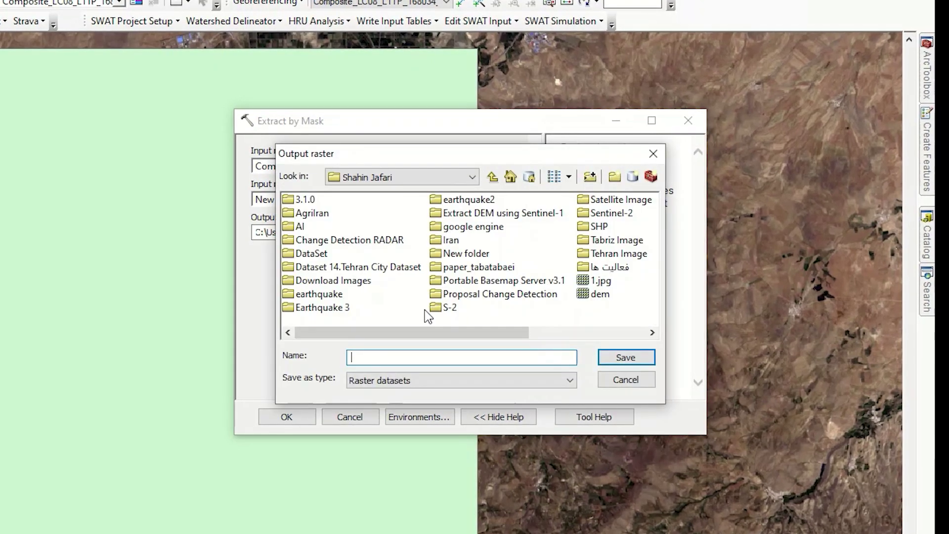
left_click(410, 176)
scroll(451, 289, "up", 5)
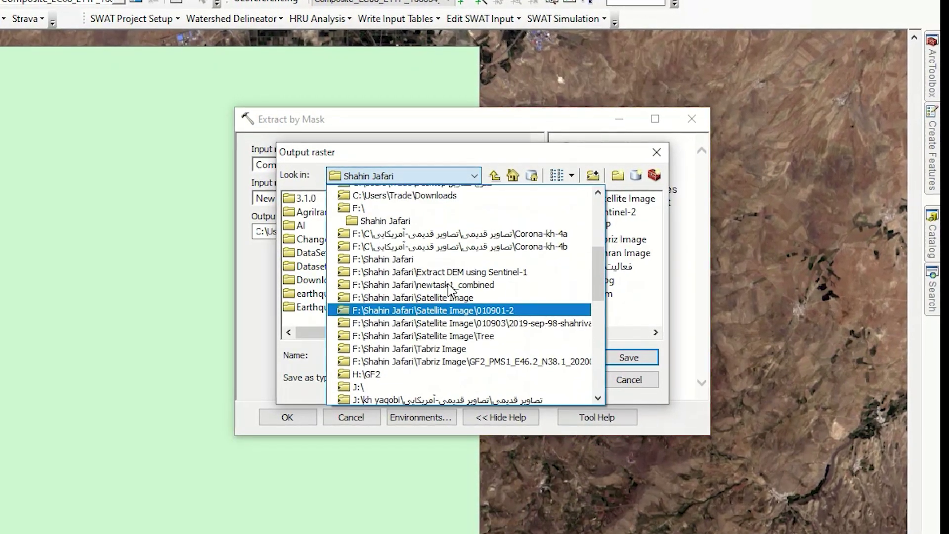
scroll(449, 289, "up", 2)
left_click(420, 228)
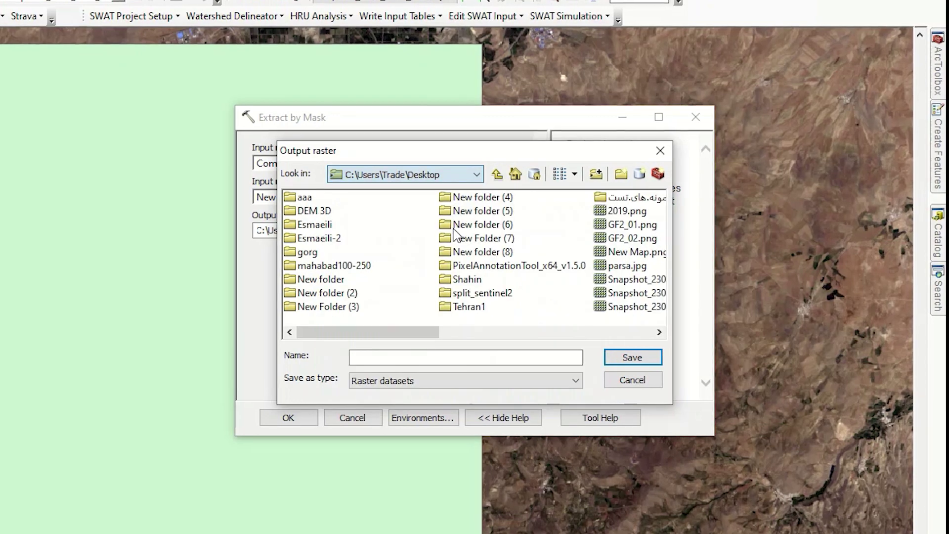
double_click(477, 251)
Create a folder named Out inside New folder (8) and open it as the output location
left_click(398, 357)
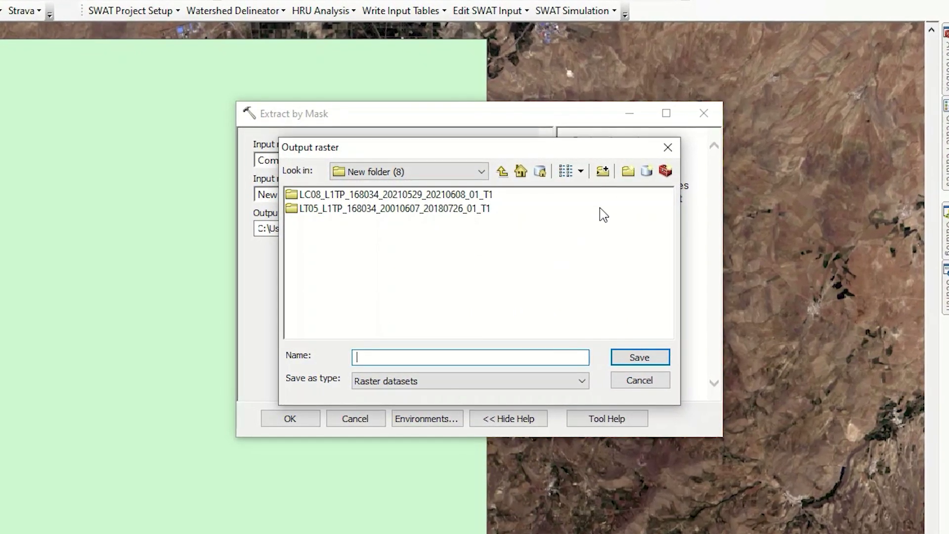
left_click(600, 172)
type("Ou")
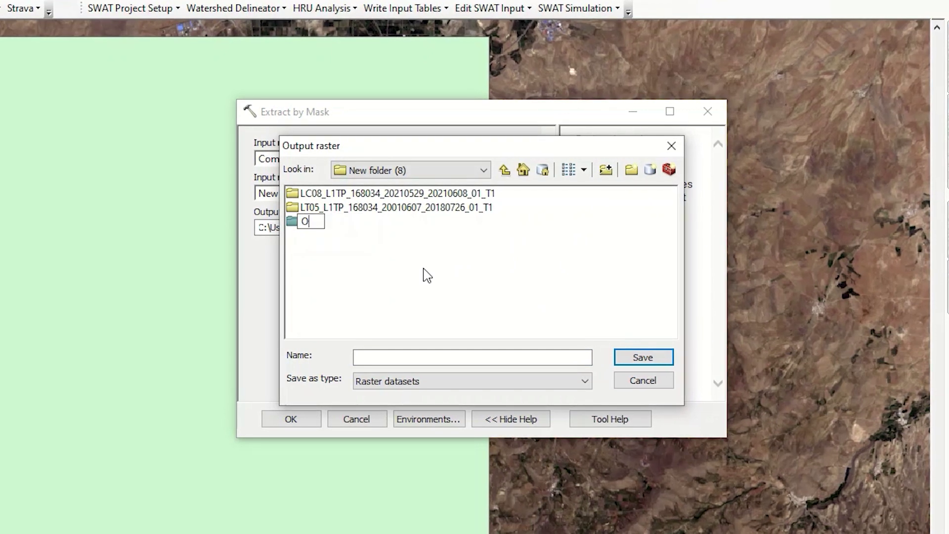
type("t")
left_click(296, 261)
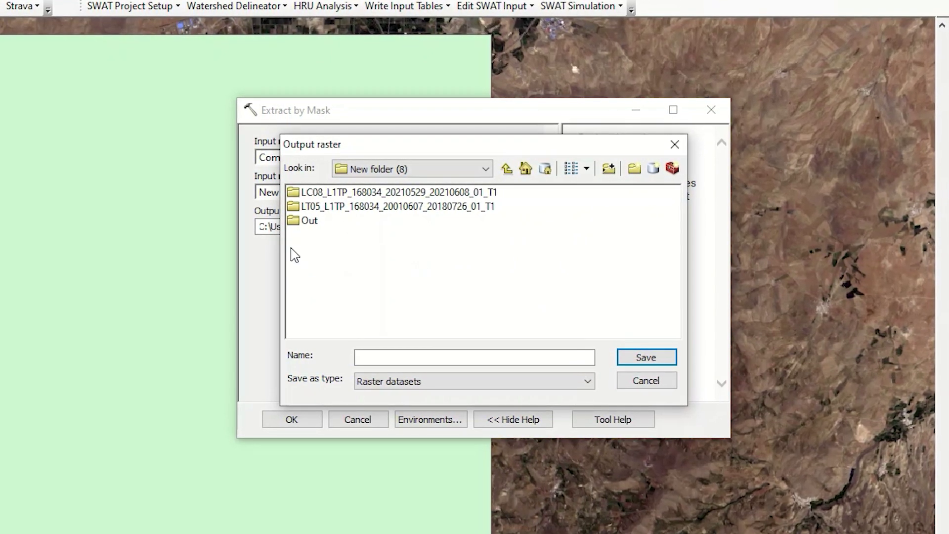
double_click(301, 221)
Save the output raster under the name Final01 and run Extract by Mask
left_click(448, 357)
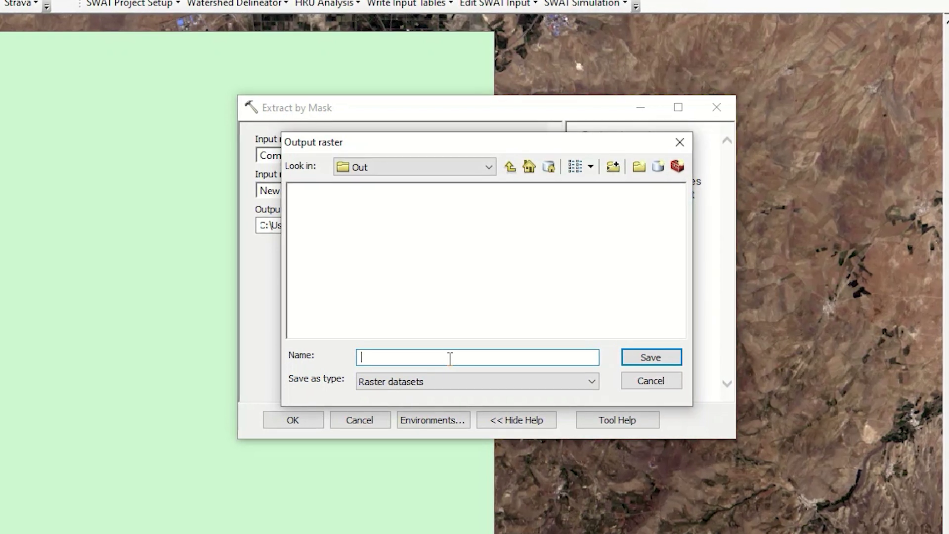
type("Final01")
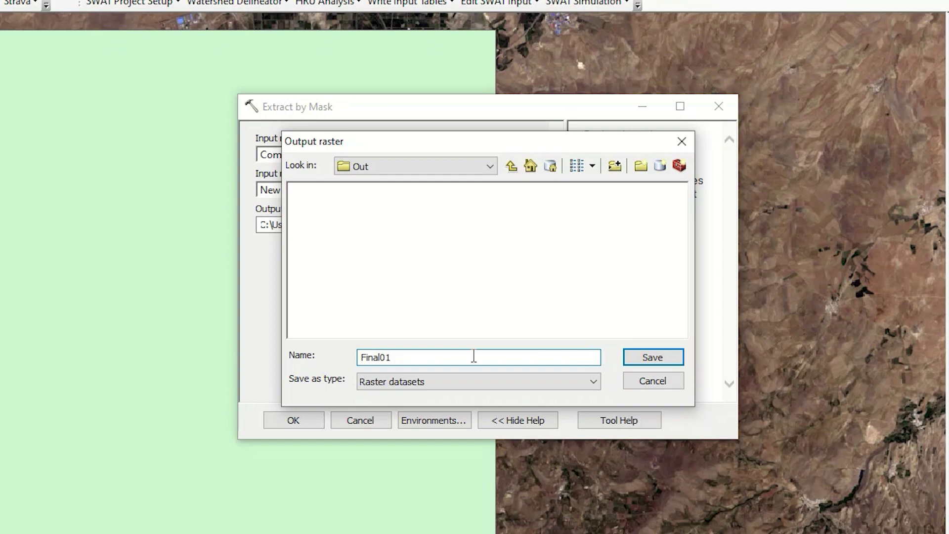
left_click(651, 356)
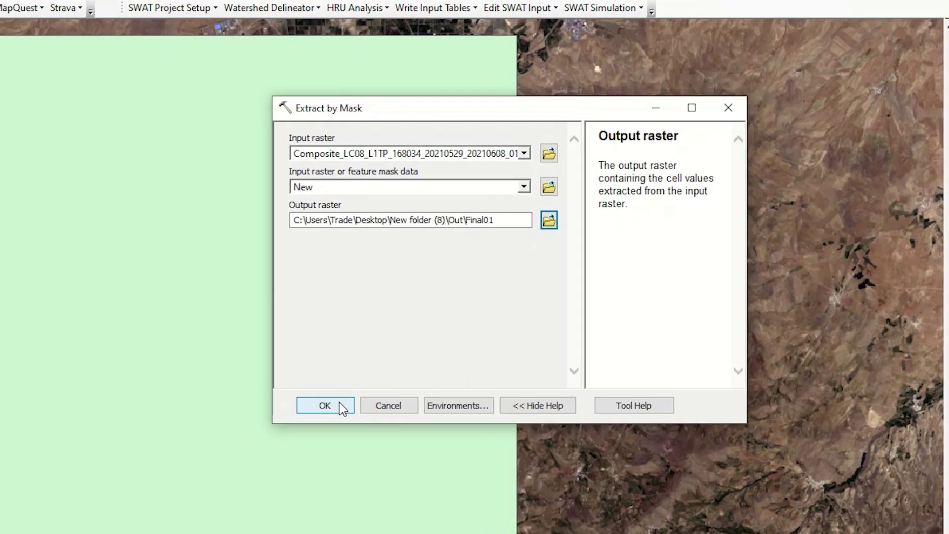
left_click(339, 402)
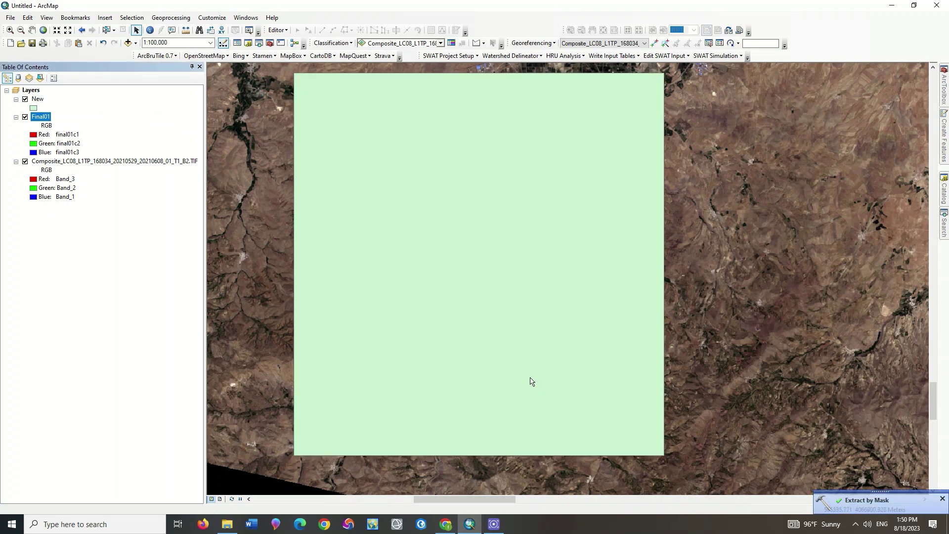
Hide and collapse the New layer, and remove the original composite LC08 raster from the map
left_click(25, 100)
left_click(17, 100)
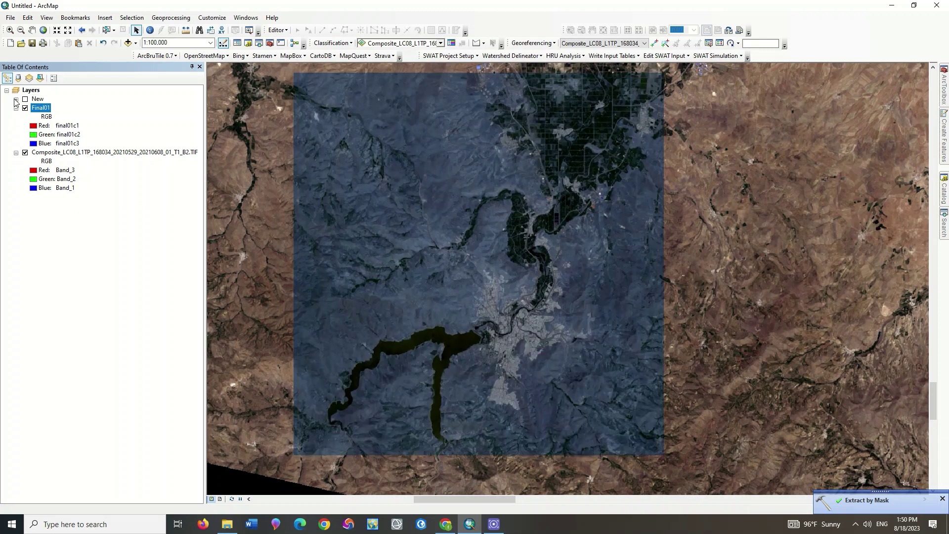
left_click(26, 152)
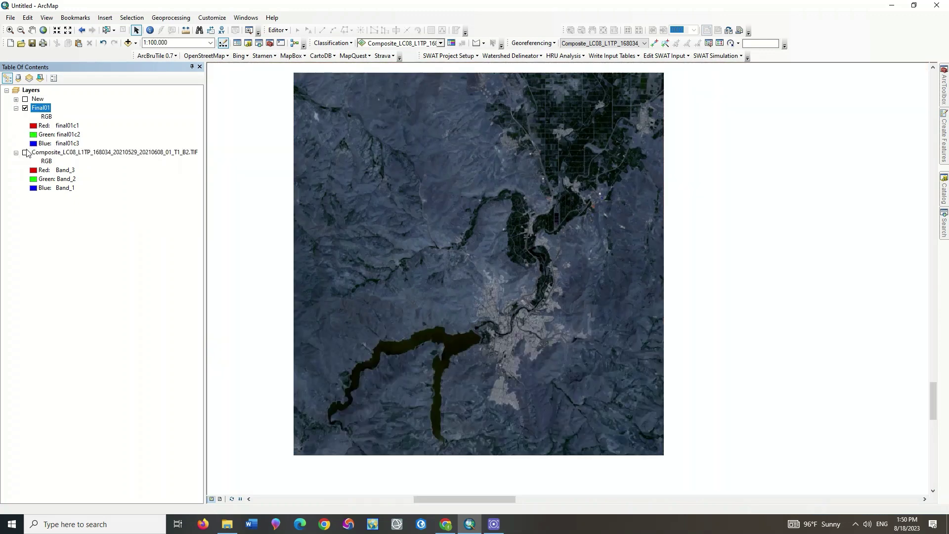
left_click(53, 155)
right_click(53, 155)
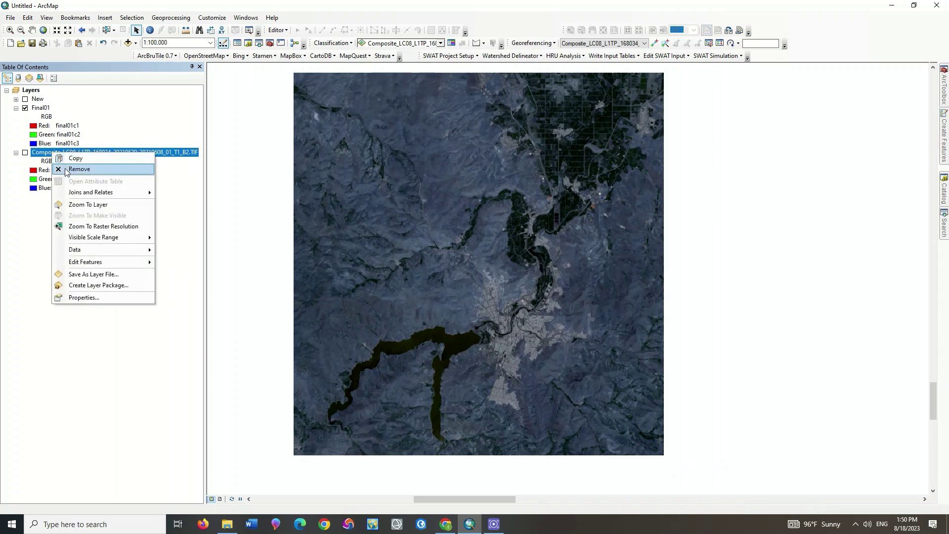
left_click(69, 169)
Set Final01's RGB composite to final01c3 for red, final01c2 for green and final01c1 for blue, and show the full extent
left_click(45, 109)
right_click(45, 108)
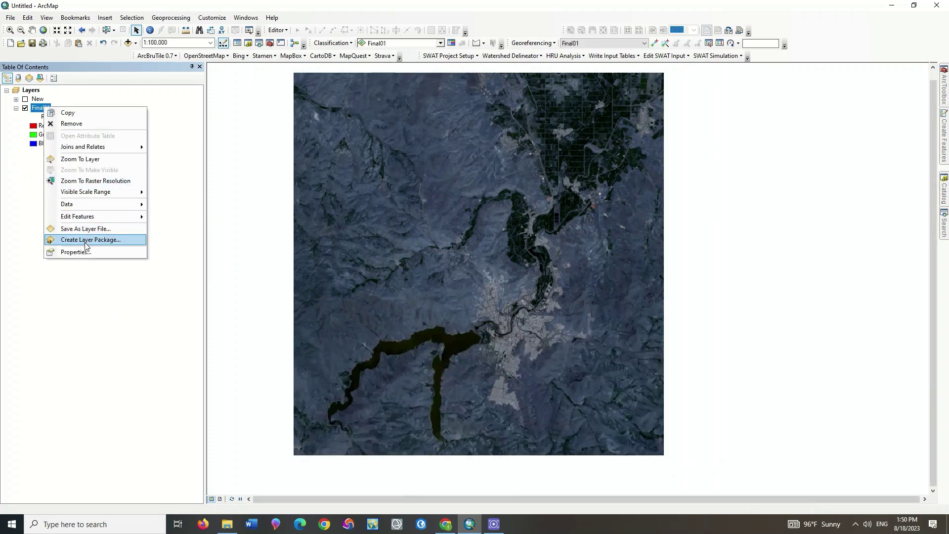
left_click(96, 248)
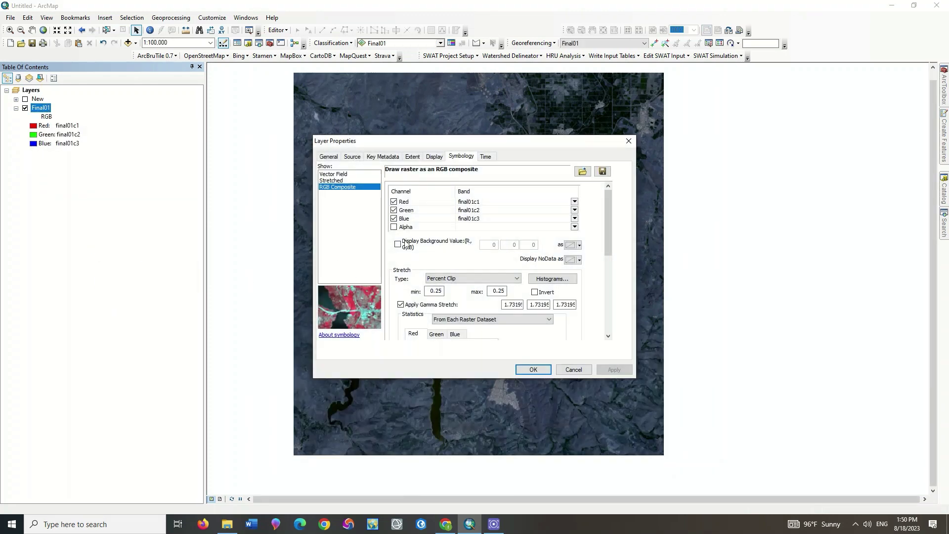
left_click(502, 203)
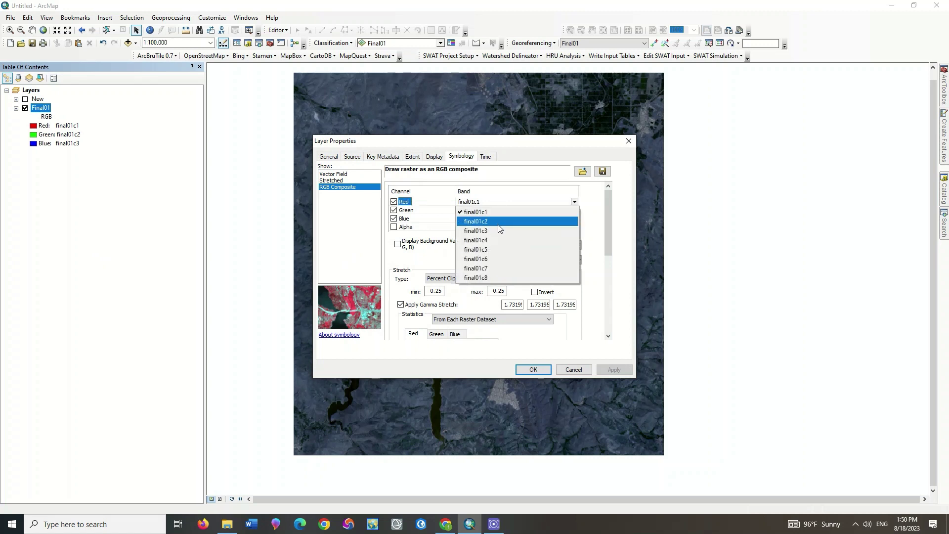
left_click(497, 230)
left_click(492, 210)
left_click(490, 230)
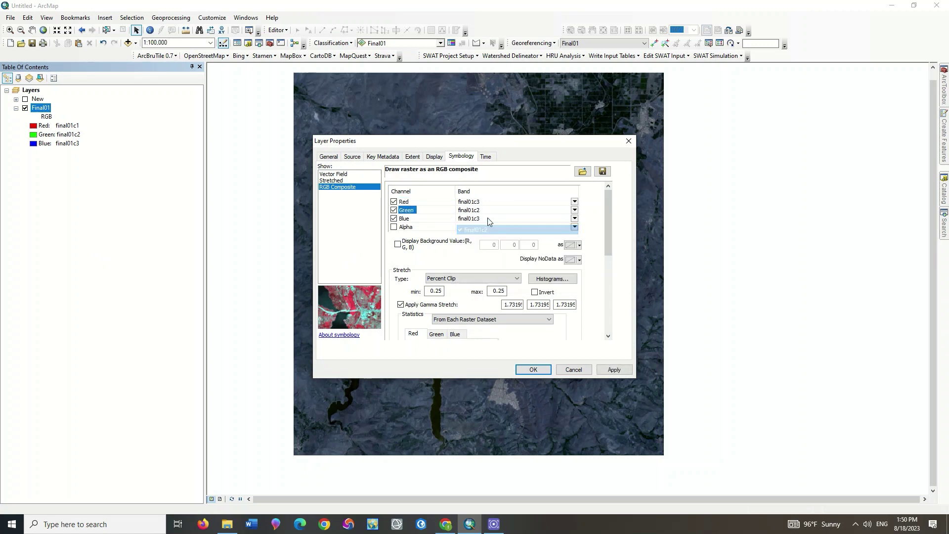
left_click(488, 218)
left_click(489, 227)
left_click(613, 369)
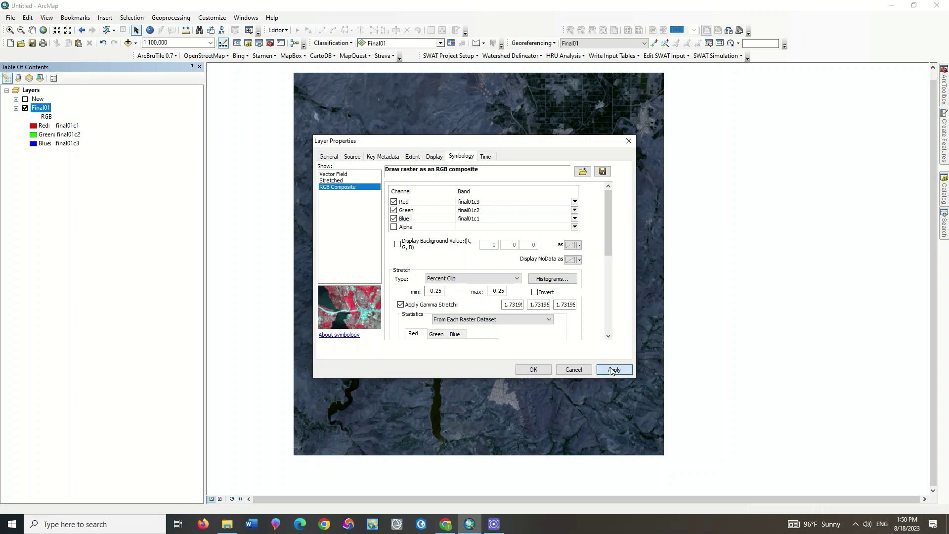
left_click(534, 370)
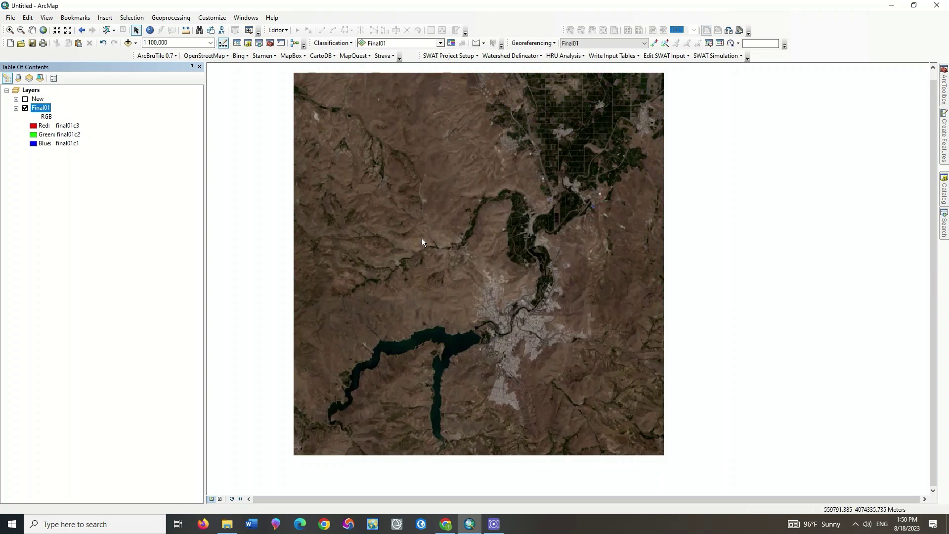
left_click(42, 31)
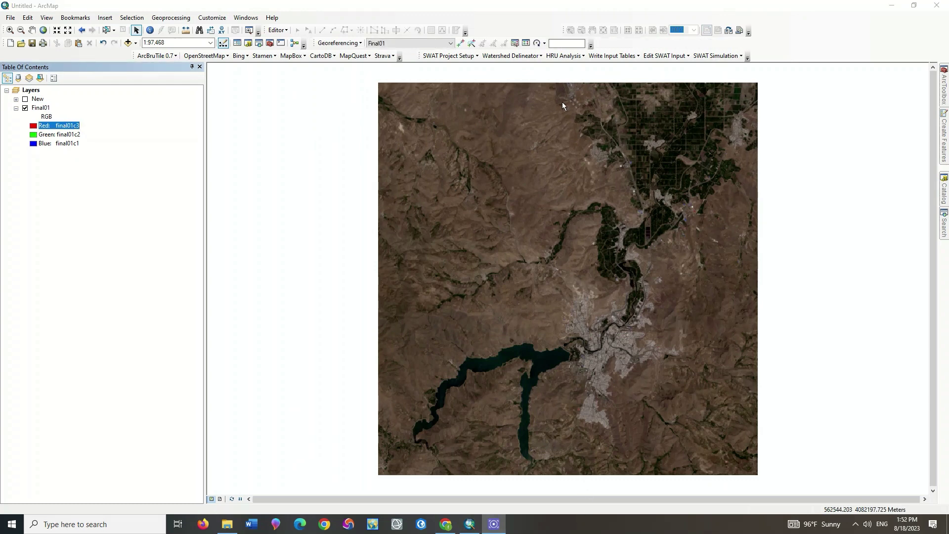
Show the Image Classification toolbar and dock it at the end of the SWAT toolbar row
right_click(530, 28)
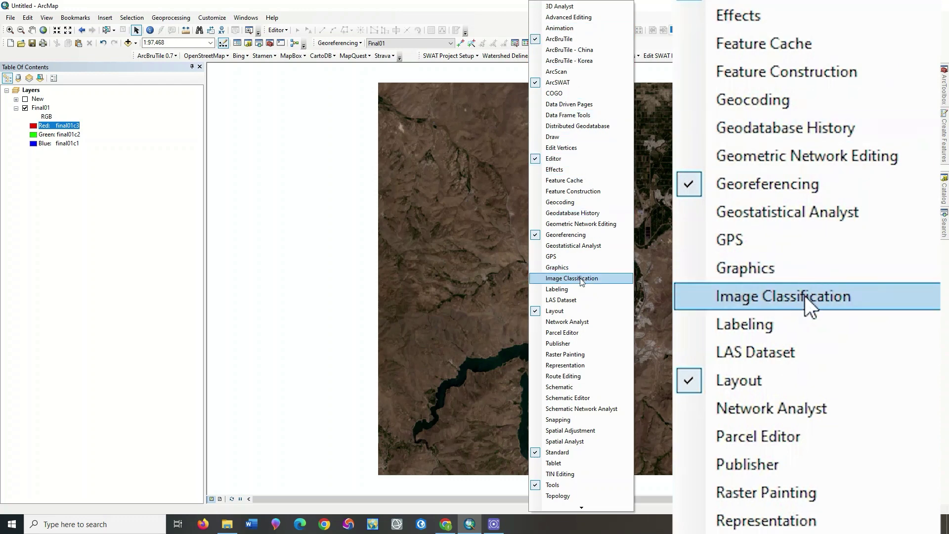
left_click(606, 280)
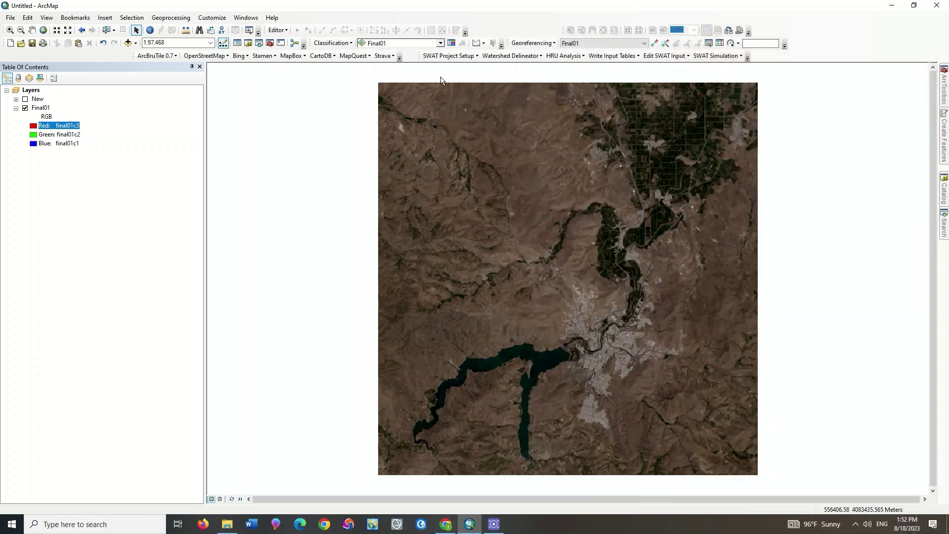
left_click_drag(312, 46, 714, 61)
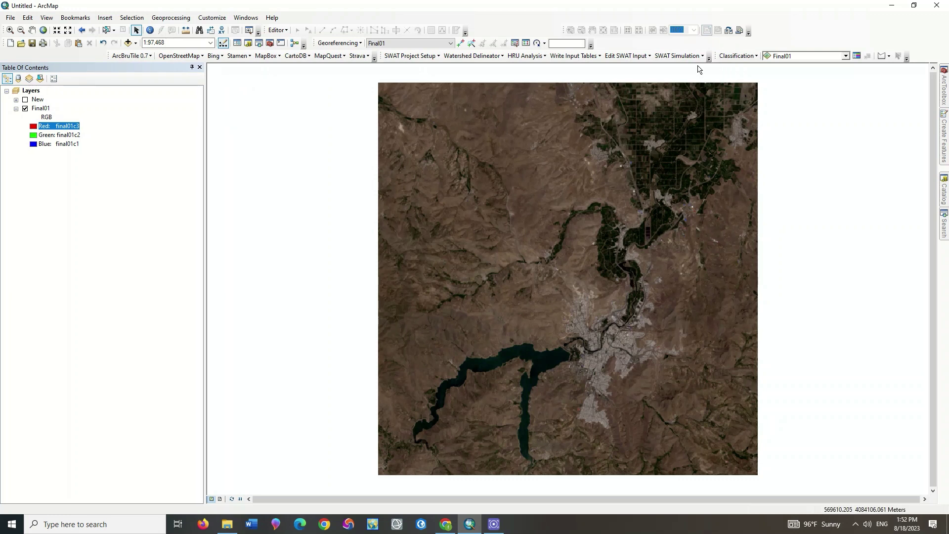
Set Final01 as the classification layer, open the Training Sample Manager and place it clear of the raster
left_click(845, 55)
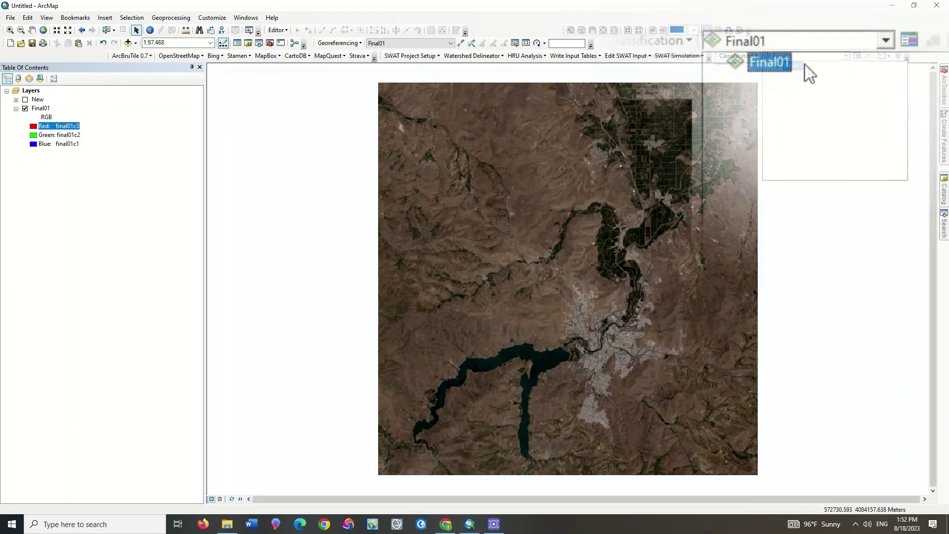
left_click(772, 65)
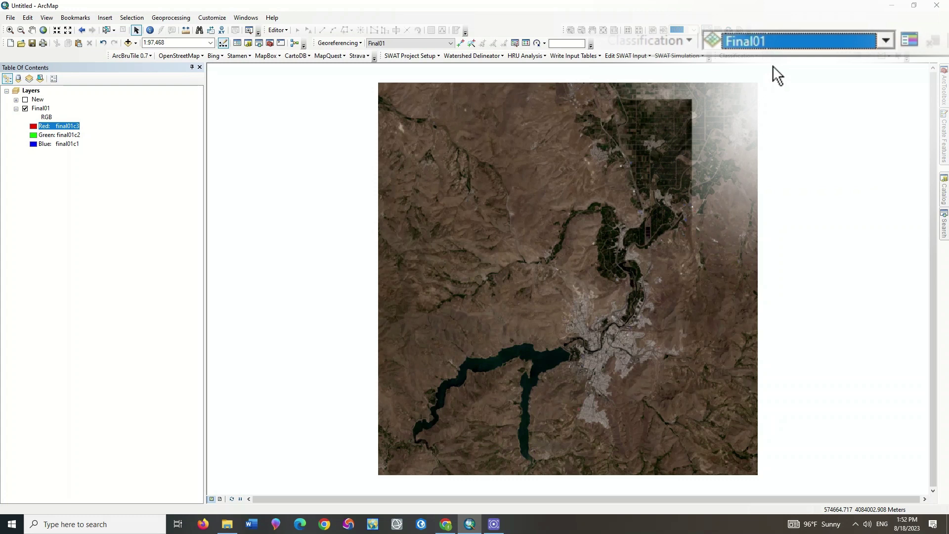
left_click(857, 56)
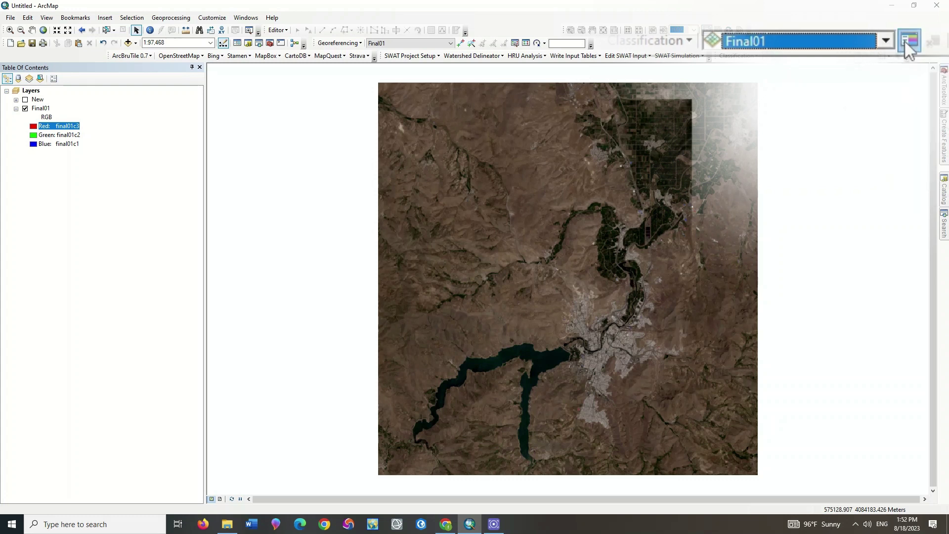
left_click_drag(509, 201, 243, 150)
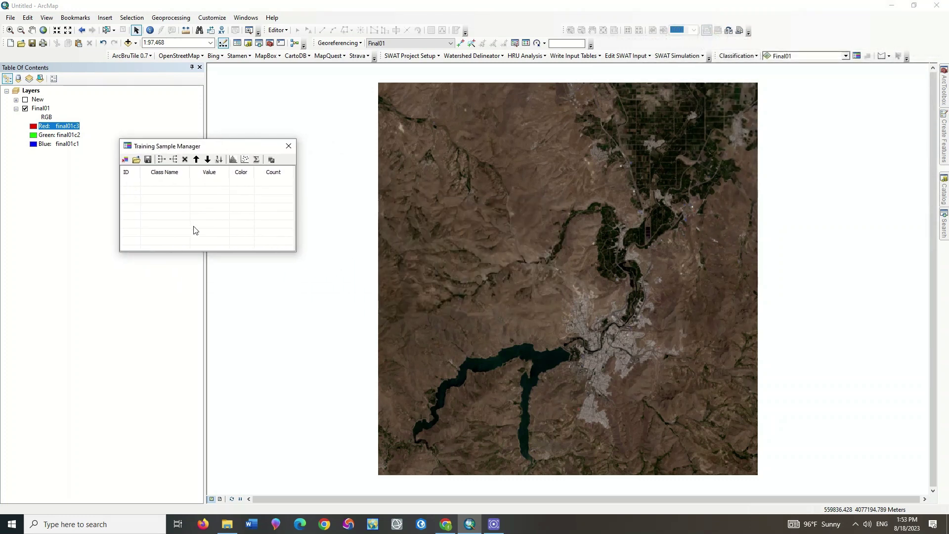
Draw a four-sided polygon training sample on the dark green field southeast of the small riverside town in the northern farmland
left_click(888, 56)
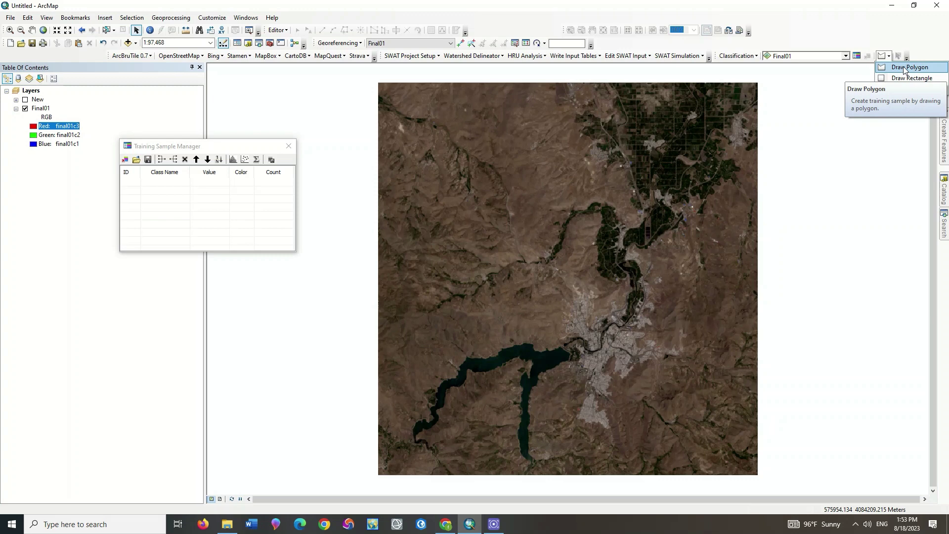
left_click(902, 67)
scroll(614, 271, "up", 1)
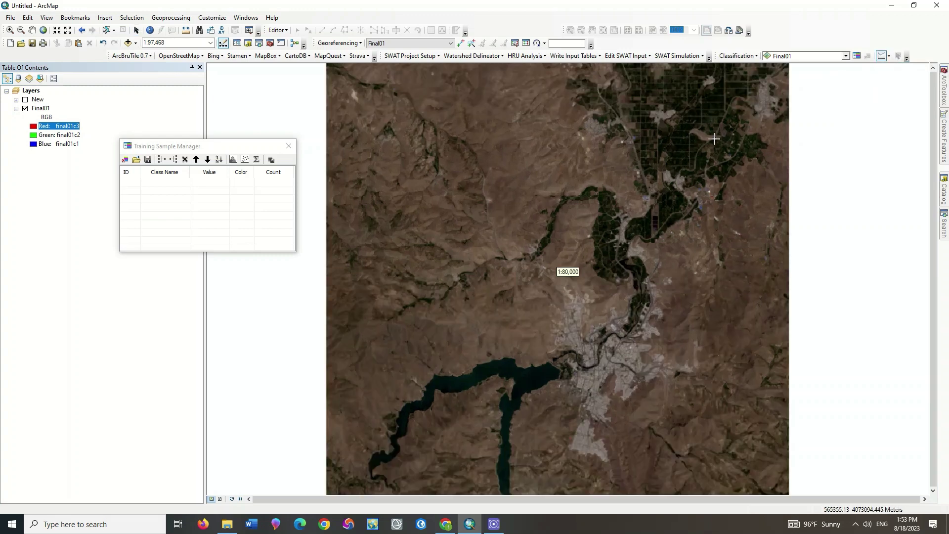
scroll(549, 377, "down", 1)
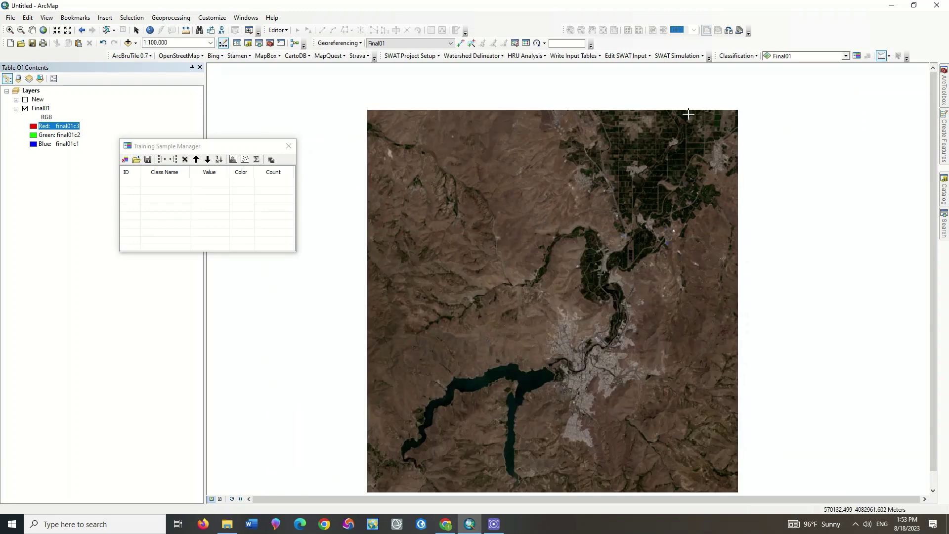
scroll(688, 114, "up", 2)
scroll(685, 116, "up", 4)
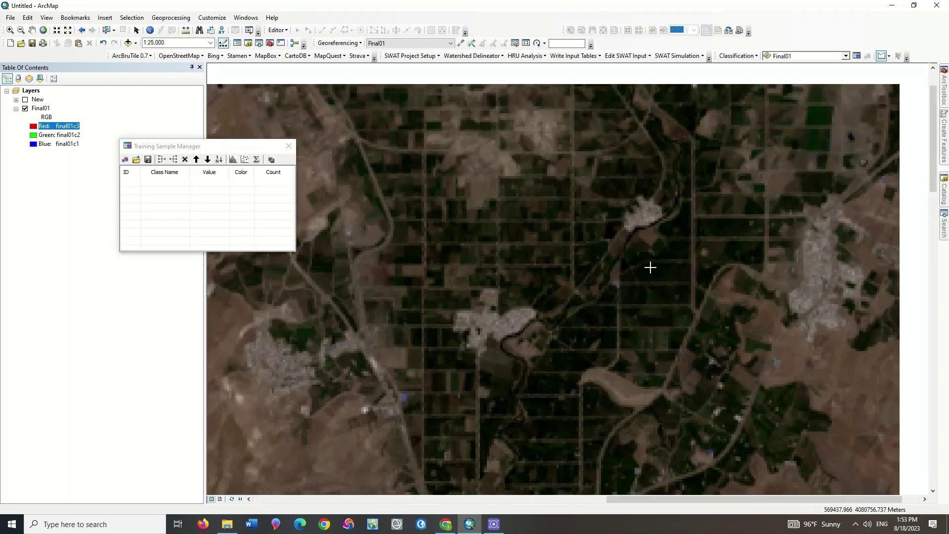
left_click(649, 268)
left_click(675, 266)
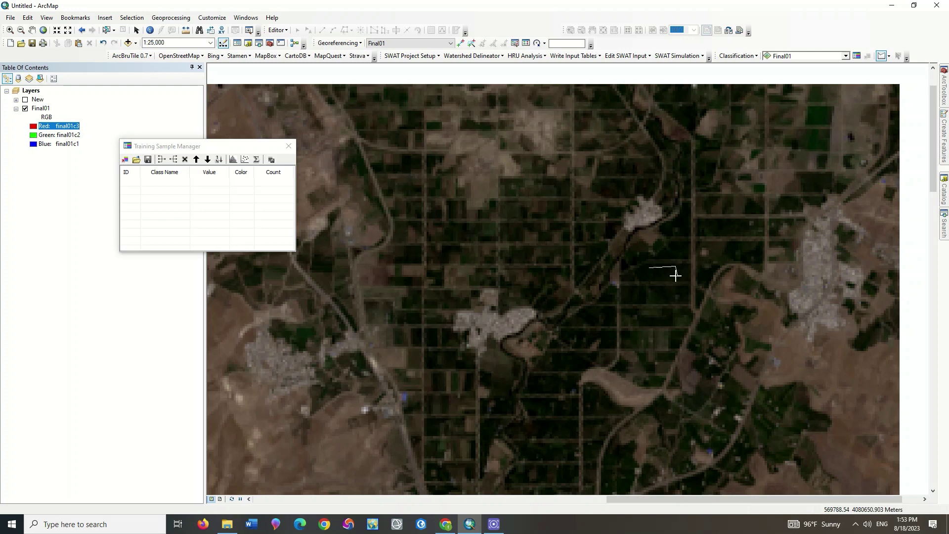
double_click(650, 276)
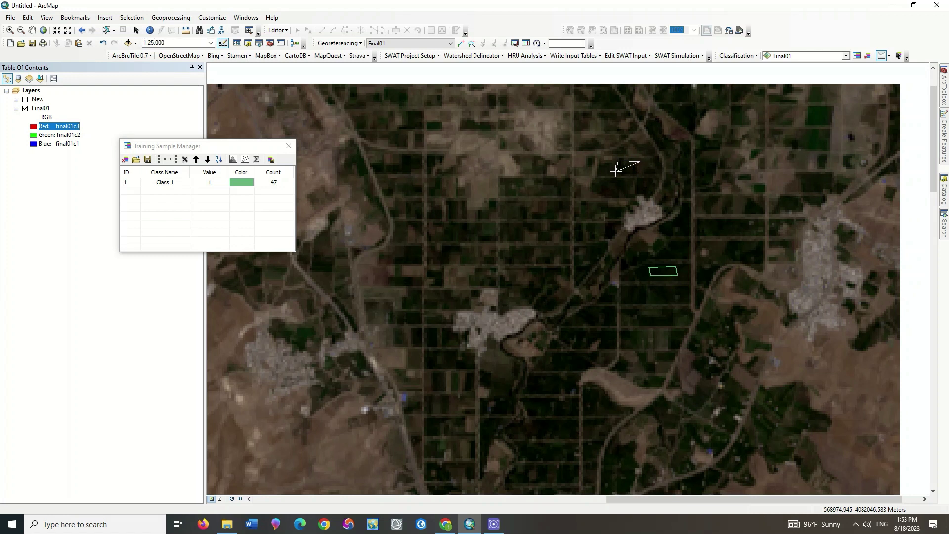
Draw four more polygon training samples on dark green fields north and southwest of the first sample
double_click(634, 171)
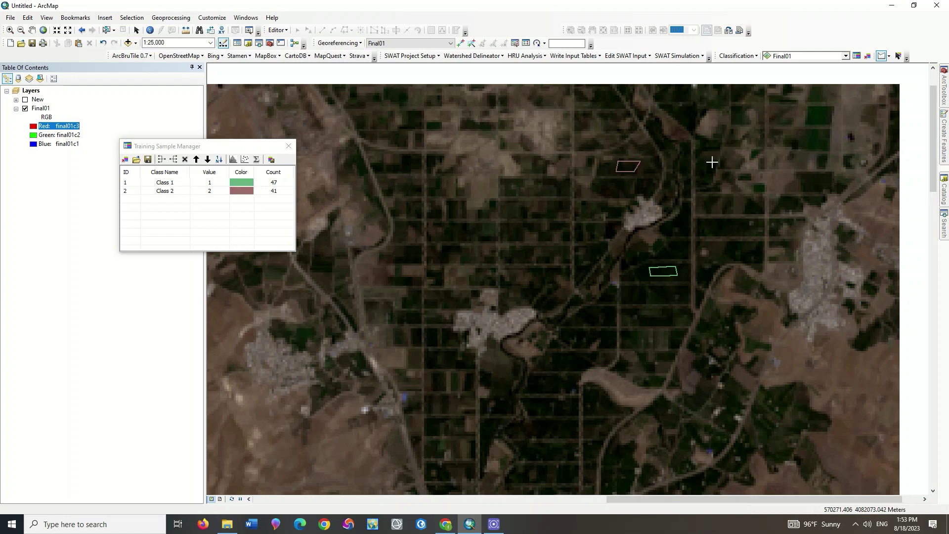
left_click(672, 110)
double_click(691, 123)
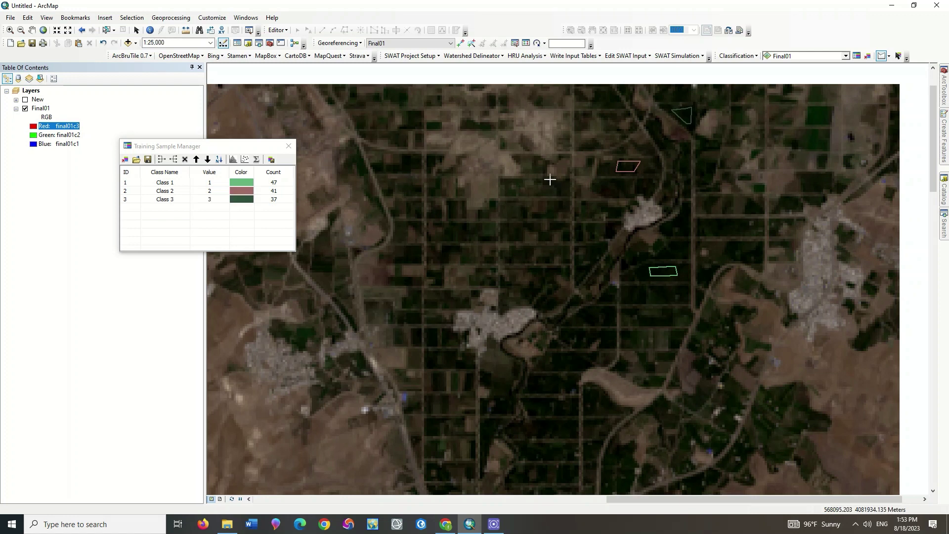
left_click(583, 366)
double_click(545, 364)
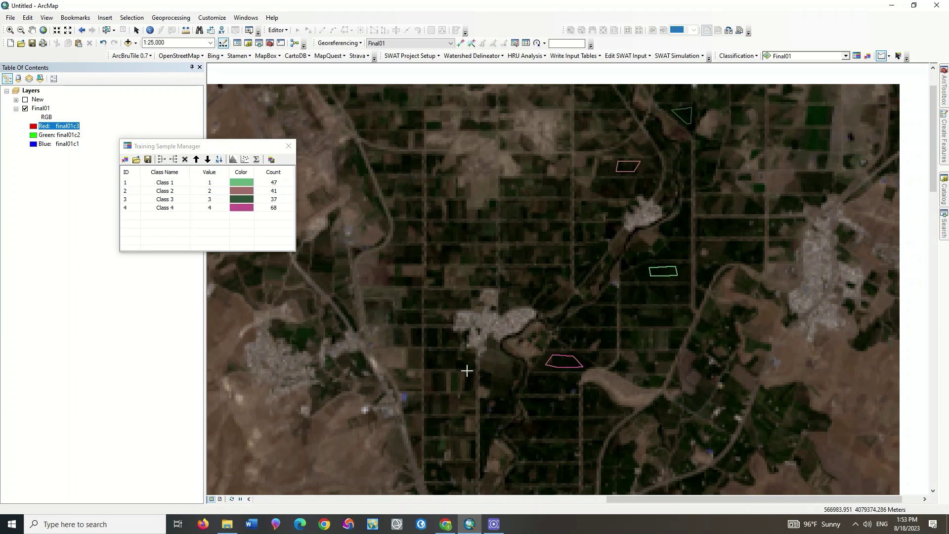
double_click(432, 342)
Draw three polygon training samples on fields in the northwestern part of the farmland, one of them west of the main road
scroll(501, 203, "down", 5)
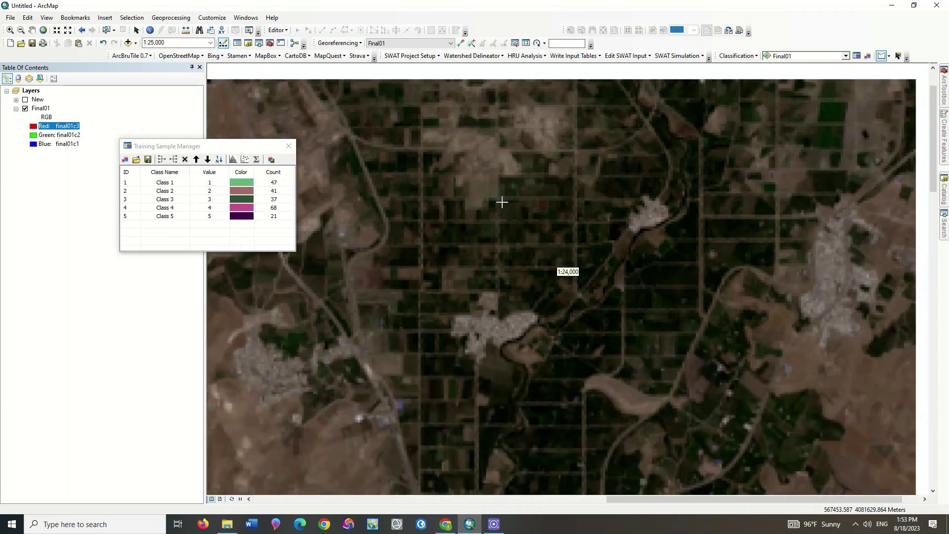
scroll(513, 172, "up", 4)
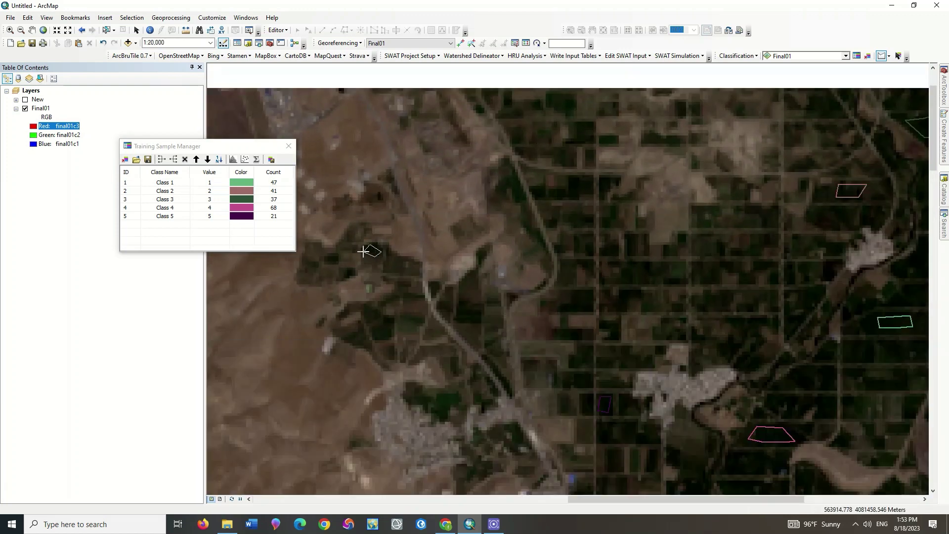
double_click(363, 251)
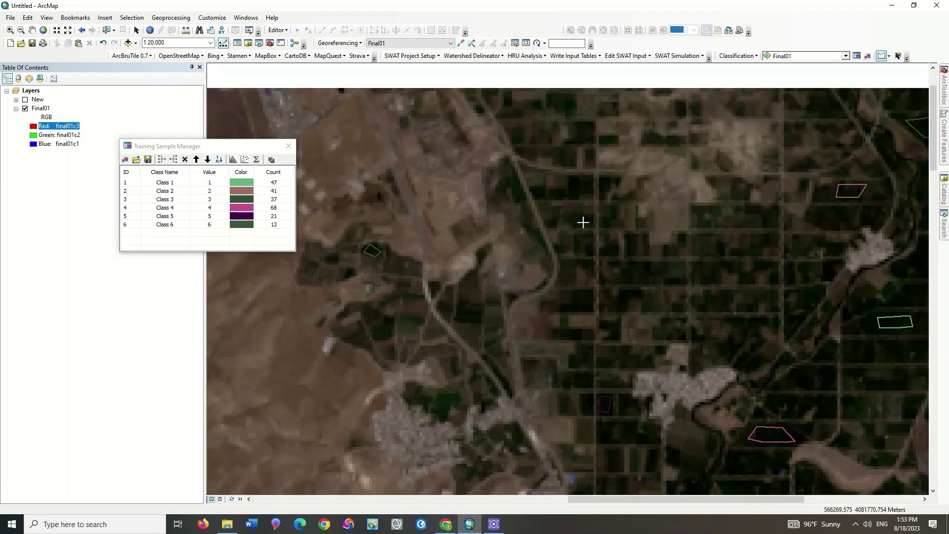
double_click(572, 197)
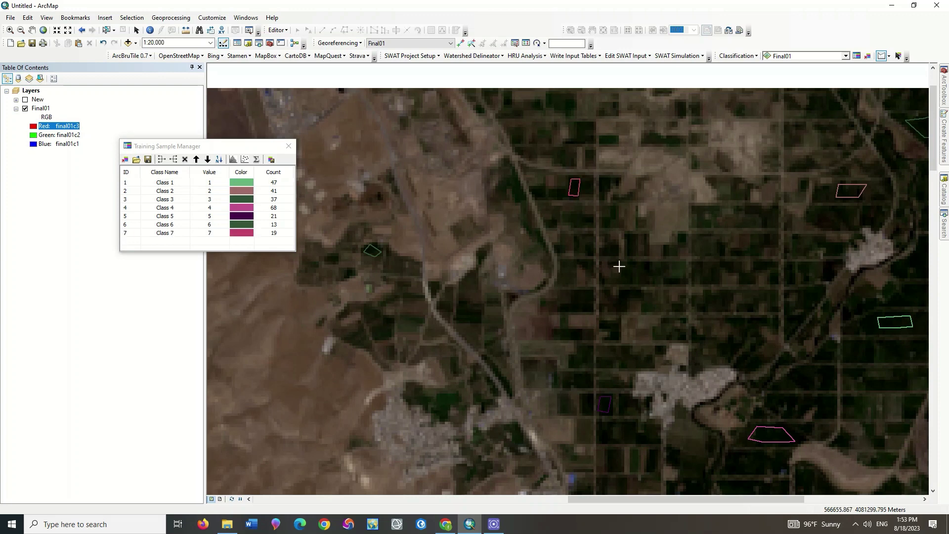
double_click(646, 273)
Draw three polygon training samples on the green fields along the western side of the river bend south of the farmland
scroll(531, 148, "down", 4)
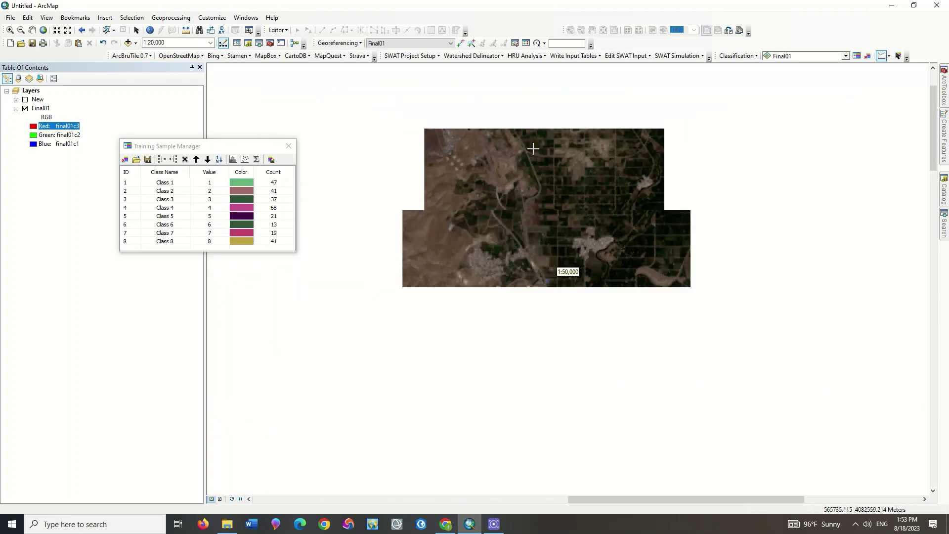
scroll(532, 148, "down", 1)
scroll(533, 148, "down", 1)
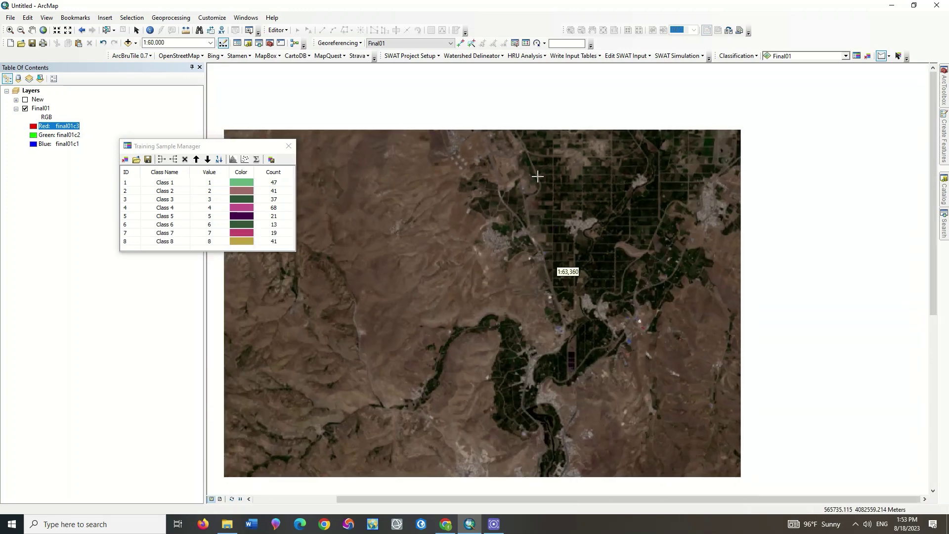
scroll(584, 353, "up", 4)
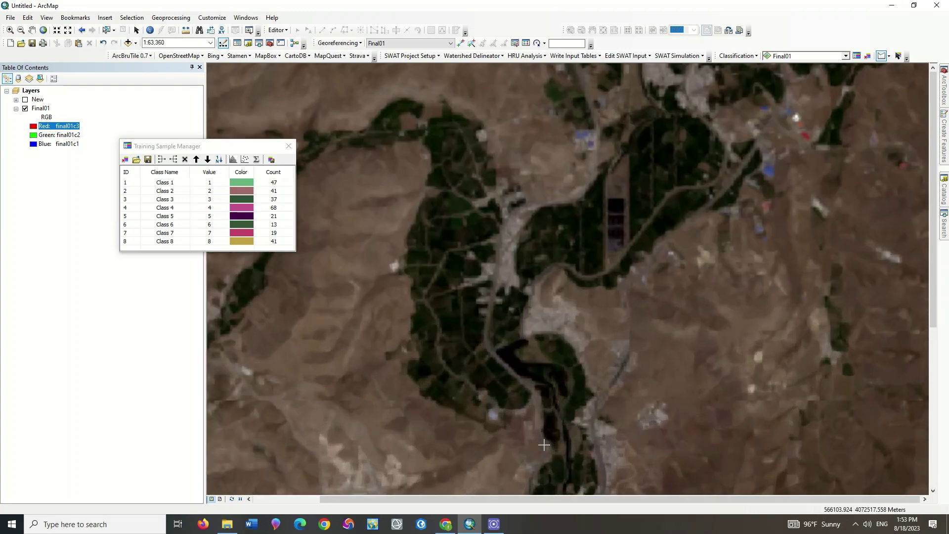
double_click(460, 261)
left_click(459, 199)
left_click(464, 206)
left_click(456, 208)
double_click(449, 200)
left_click(438, 144)
left_click(431, 137)
left_click(433, 129)
double_click(440, 133)
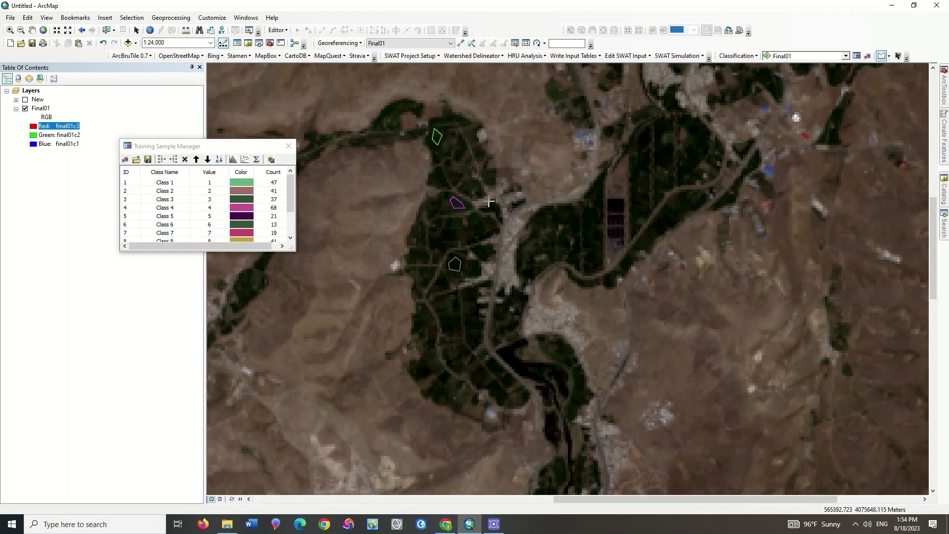
Draw two polygon training samples on the fields beside the dark rectangular ponds and one on the narrow green valley to the west
left_click(640, 193)
left_click(635, 154)
left_click(646, 156)
double_click(648, 172)
left_click(695, 126)
left_click(704, 140)
left_click(700, 158)
double_click(687, 162)
scroll(565, 269, "down", 5)
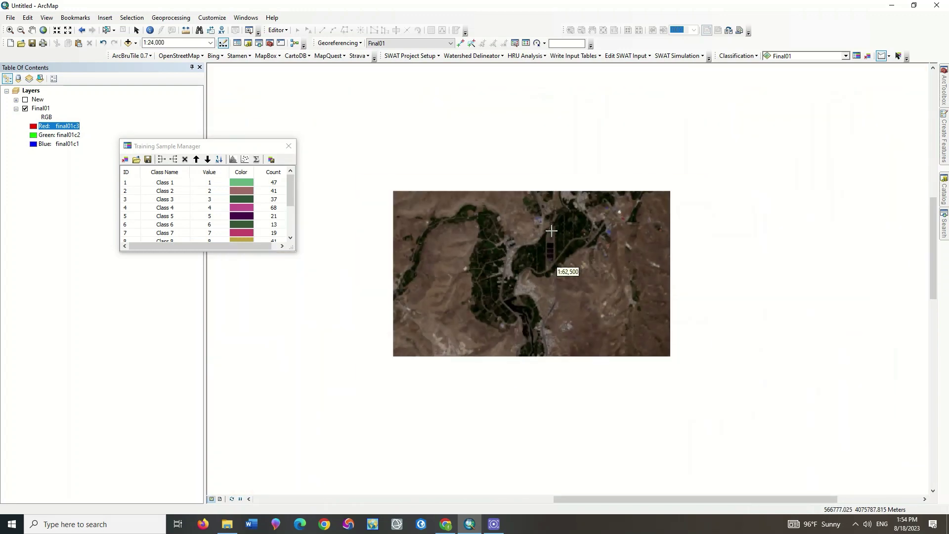
scroll(514, 244, "up", 2)
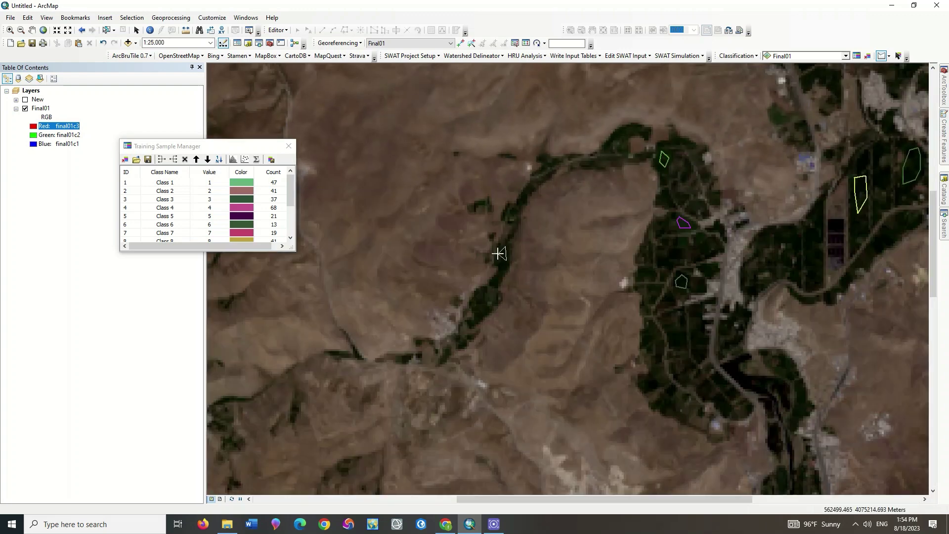
Select all training samples from Class 1 to Class 14 and merge them into a single class
left_click(142, 183)
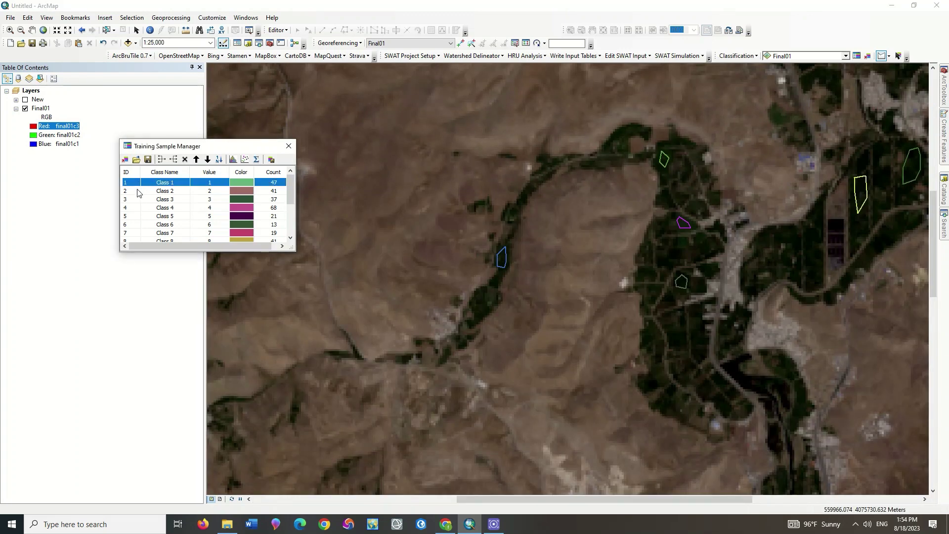
left_click_drag(138, 193, 140, 233)
left_click(291, 238)
left_click(291, 238)
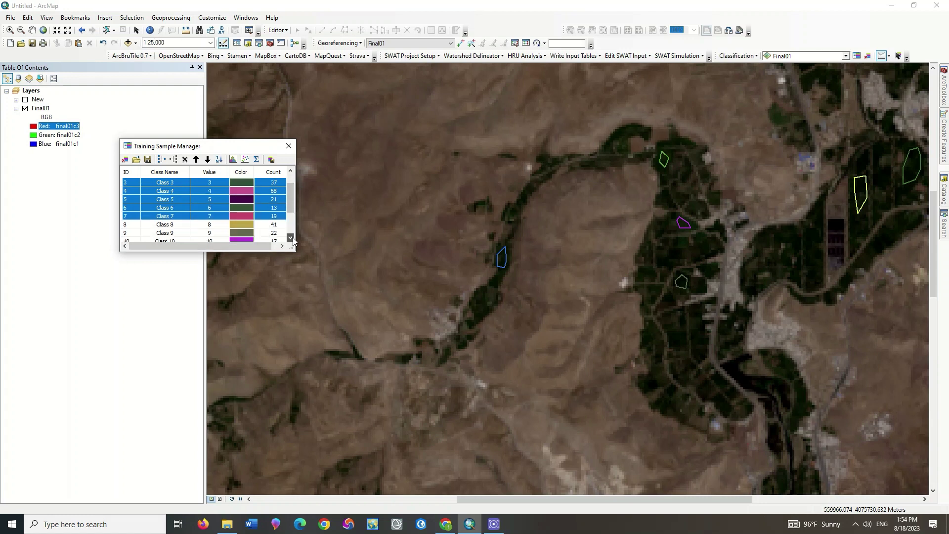
left_click(291, 238)
left_click(291, 238)
left_click(292, 238)
left_click(291, 238)
left_click(291, 238)
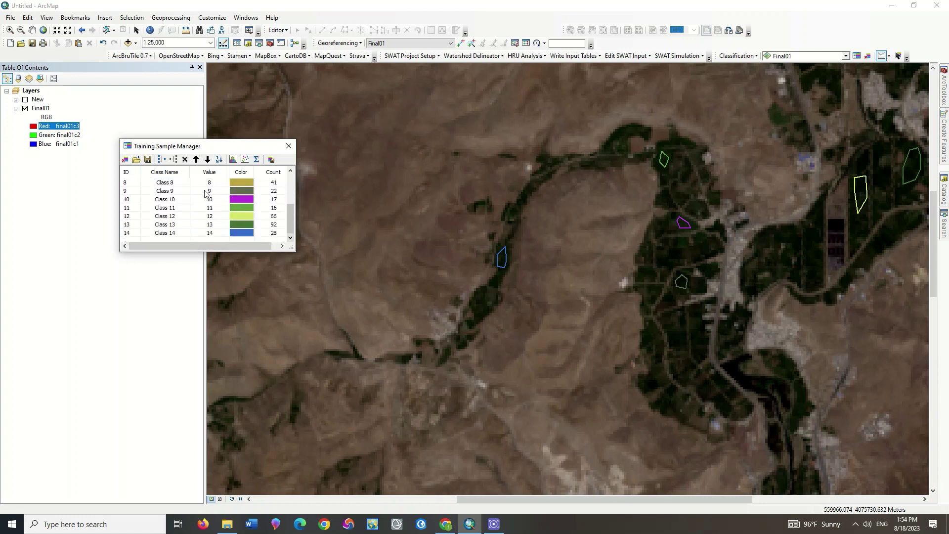
double_click(150, 183)
left_click_drag(139, 184, 177, 238)
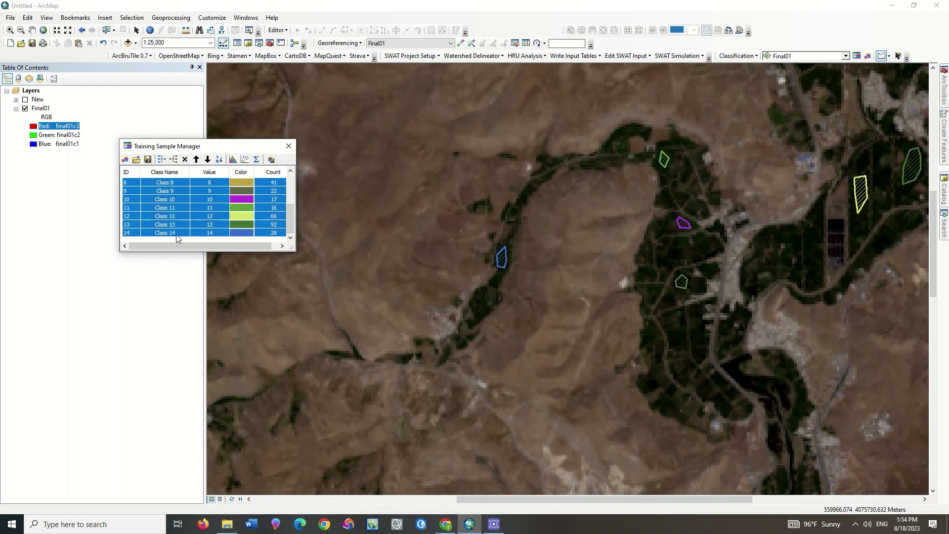
left_click(290, 171)
left_click(290, 170)
left_click(291, 170)
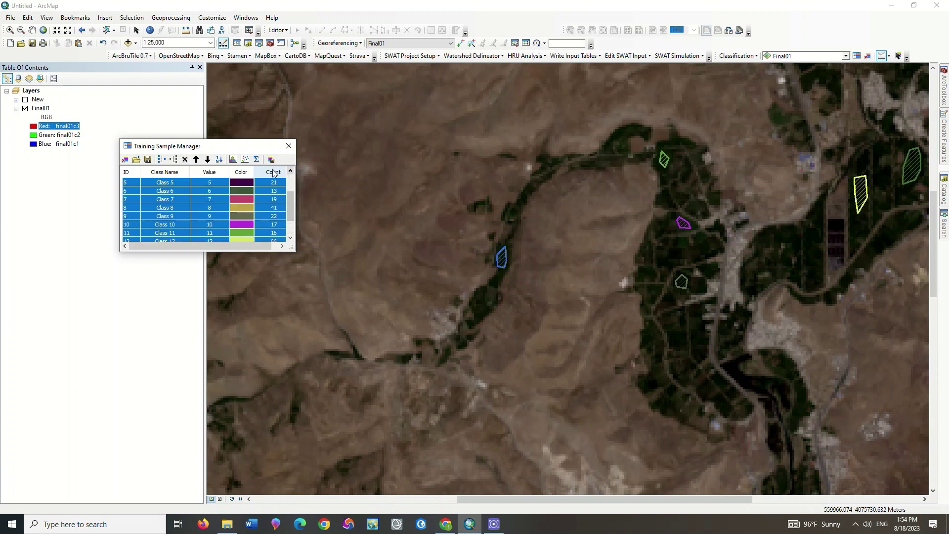
left_click(162, 159)
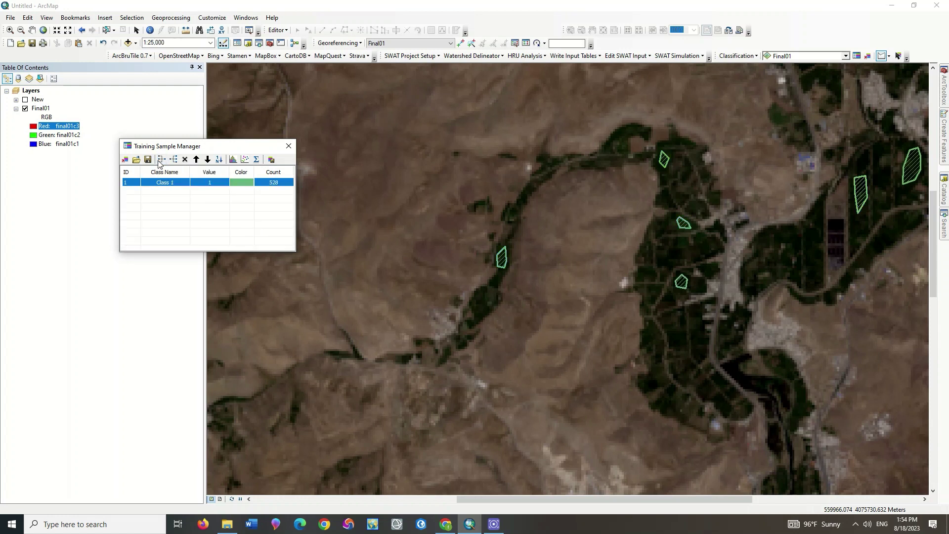
Set the merged class's color to bright green and rename it Farm
left_click(245, 182)
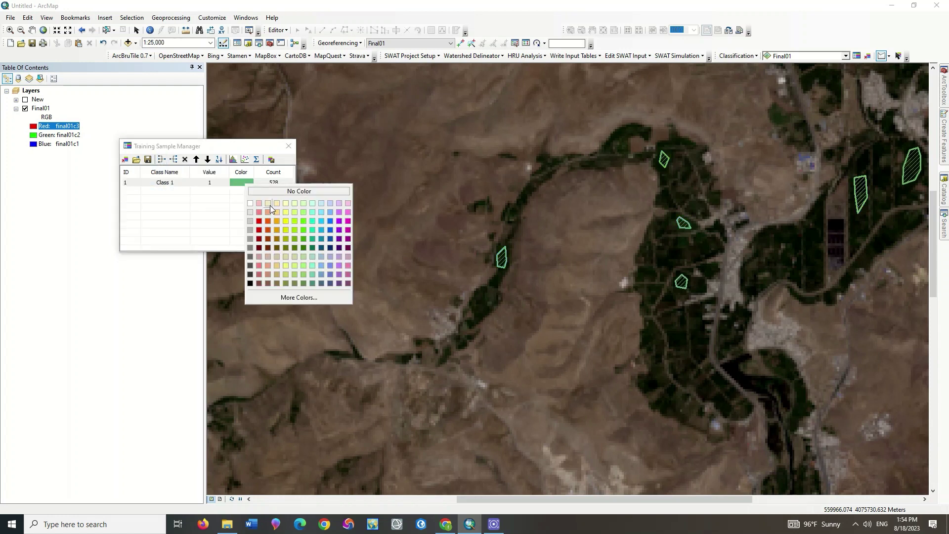
left_click(304, 232)
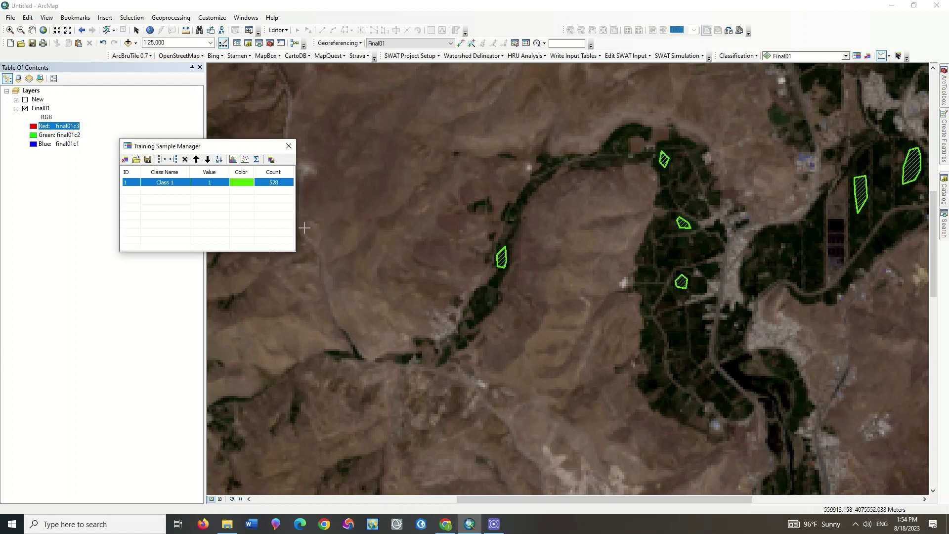
double_click(184, 181)
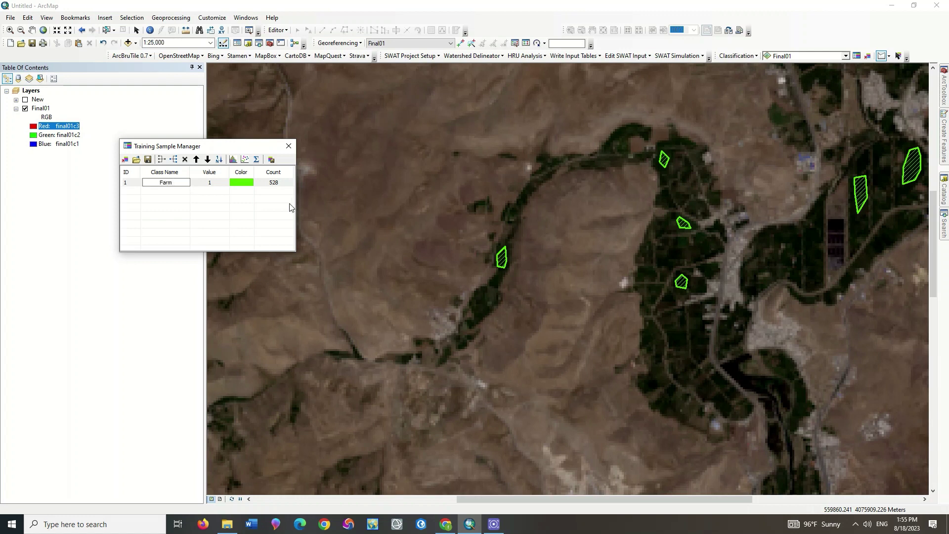
Finish naming the Farm class and switch the training sample drawing shape to rectangle for the city area
key("Return")
left_click(265, 199)
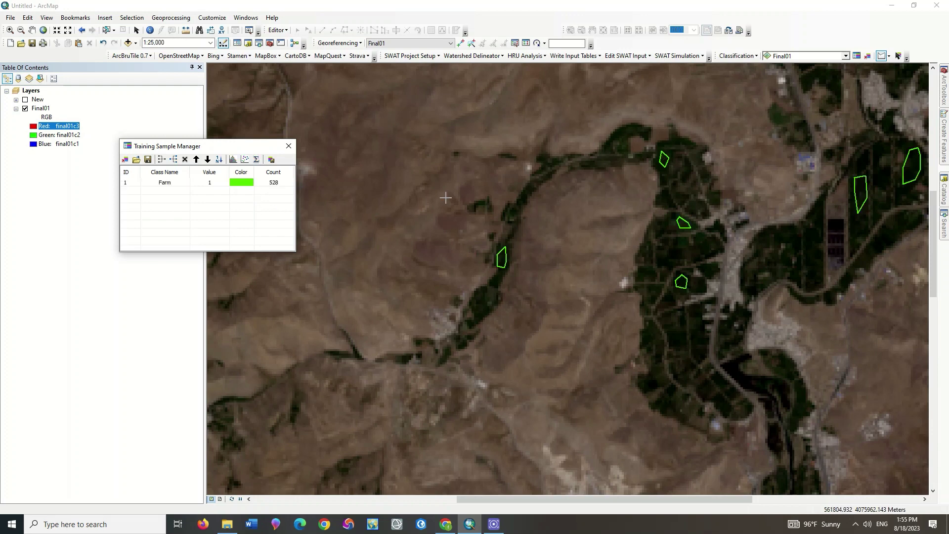
scroll(446, 198, "up", 1)
scroll(454, 166, "up", 4)
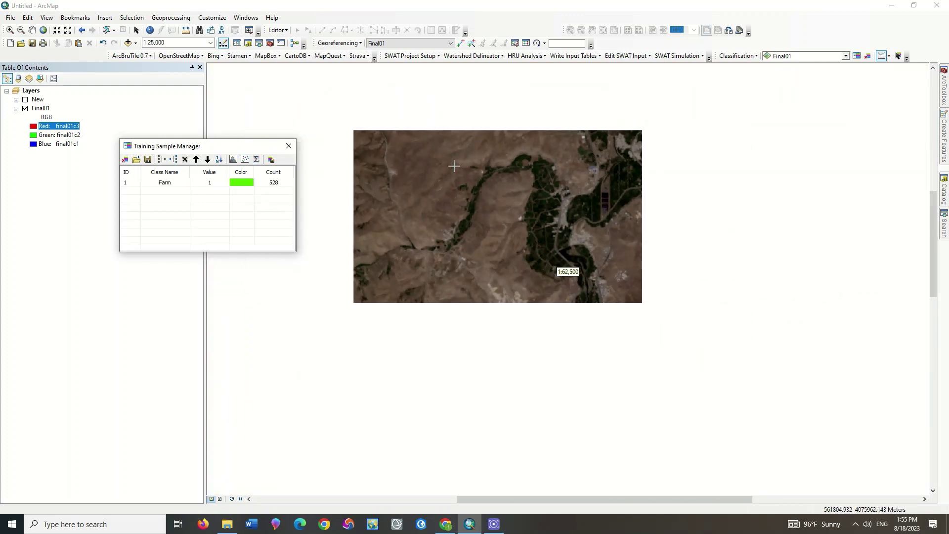
scroll(434, 136, "up", 3)
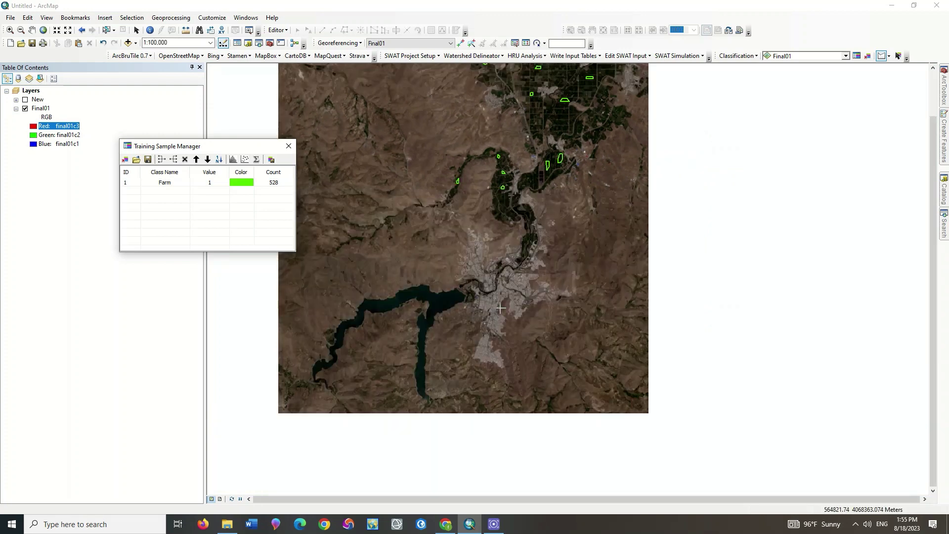
scroll(567, 270, "down", 5)
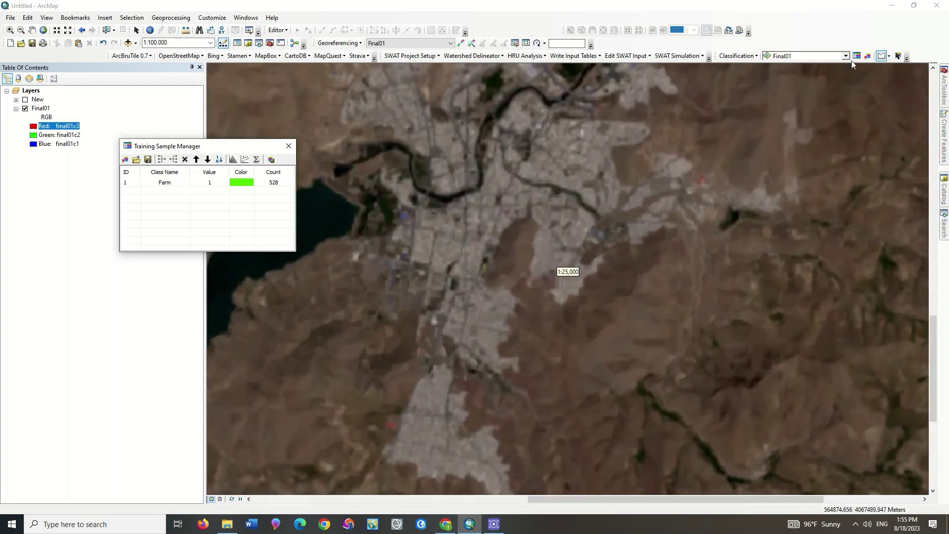
left_click(888, 56)
left_click(888, 79)
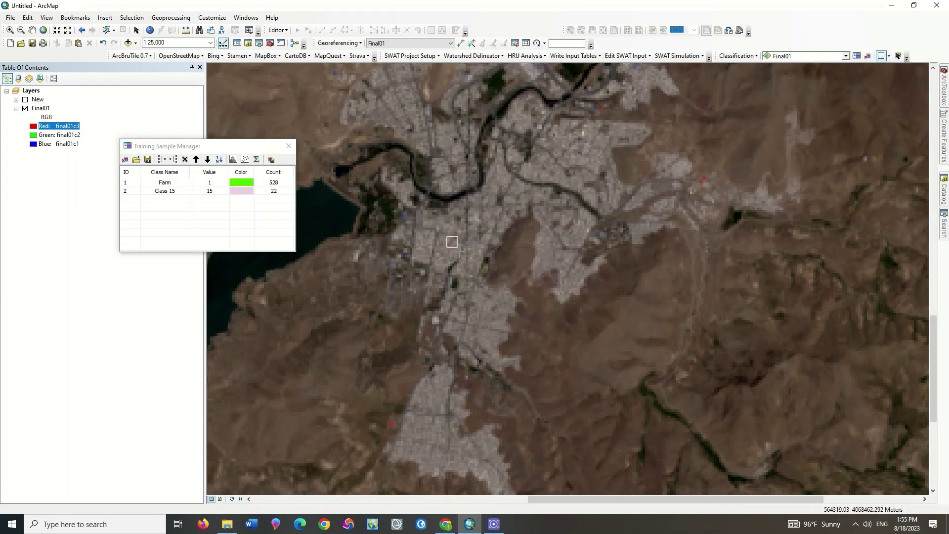
Draw rectangular training samples over the built-up blocks across the city and the settlements to its north along the river
left_click_drag(513, 181, 542, 172)
left_click_drag(570, 151, 577, 159)
left_click_drag(406, 97, 449, 145)
left_click_drag(544, 239, 555, 254)
left_click_drag(479, 304, 493, 331)
left_click_drag(423, 387, 435, 400)
left_click_drag(418, 431, 444, 448)
left_click_drag(471, 447, 483, 456)
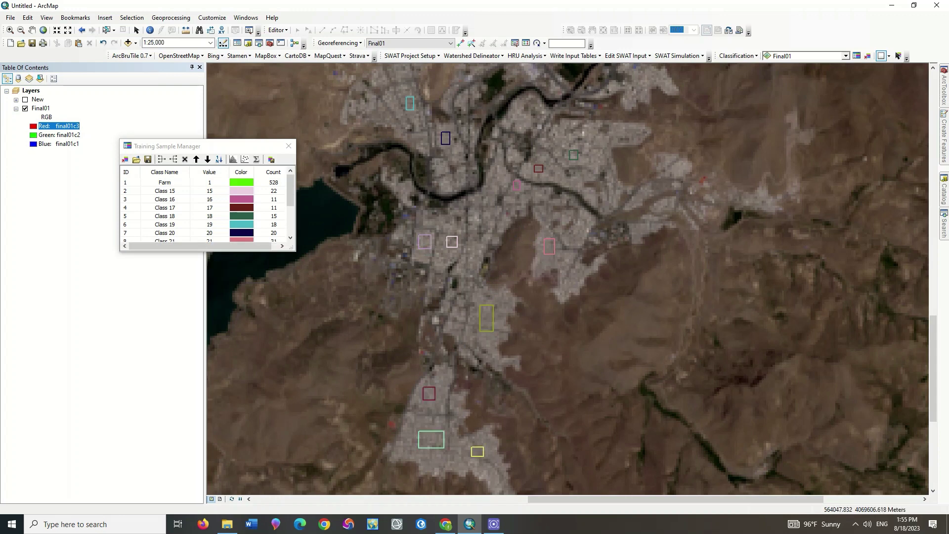
scroll(624, 80, "up", 2)
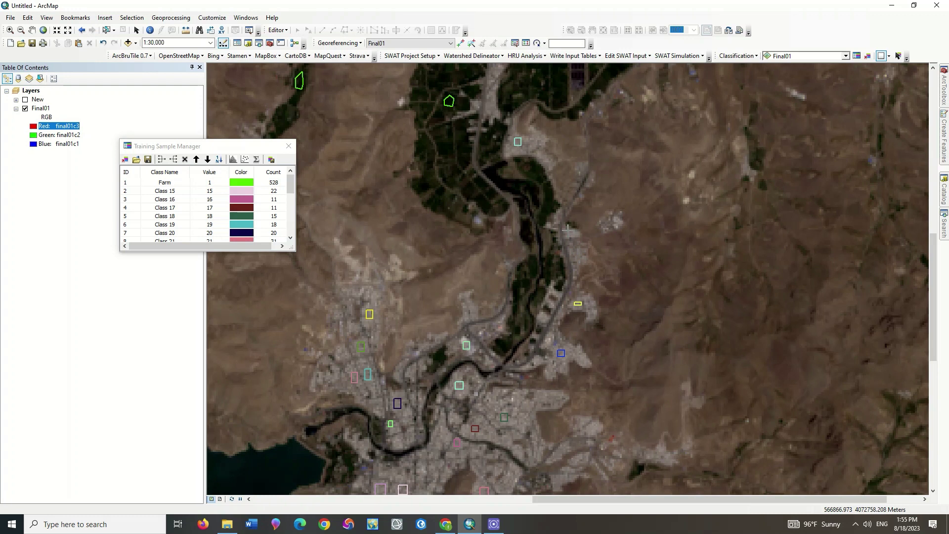
Merge all the urban training samples from Class 15 onward into one class, colored red and named Building
left_click_drag(132, 193, 139, 233)
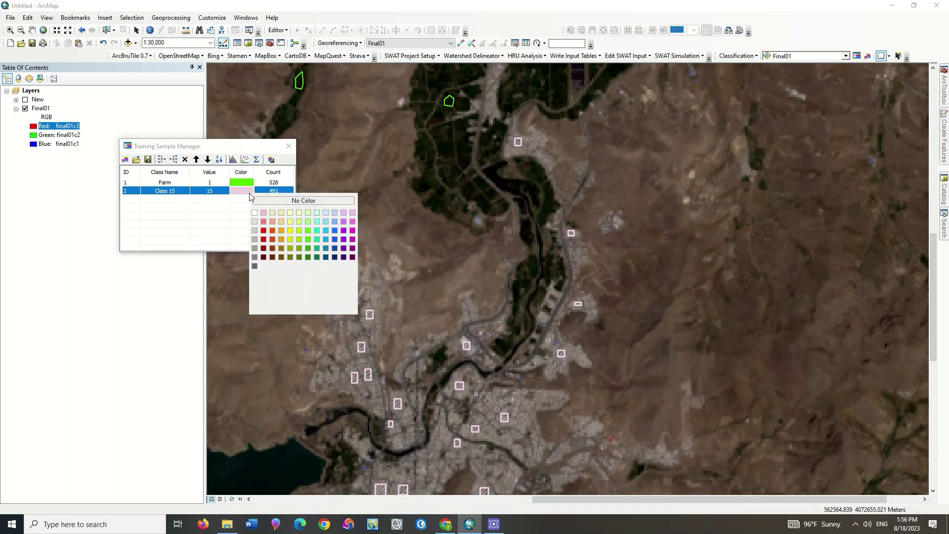
left_click(258, 222)
double_click(168, 191)
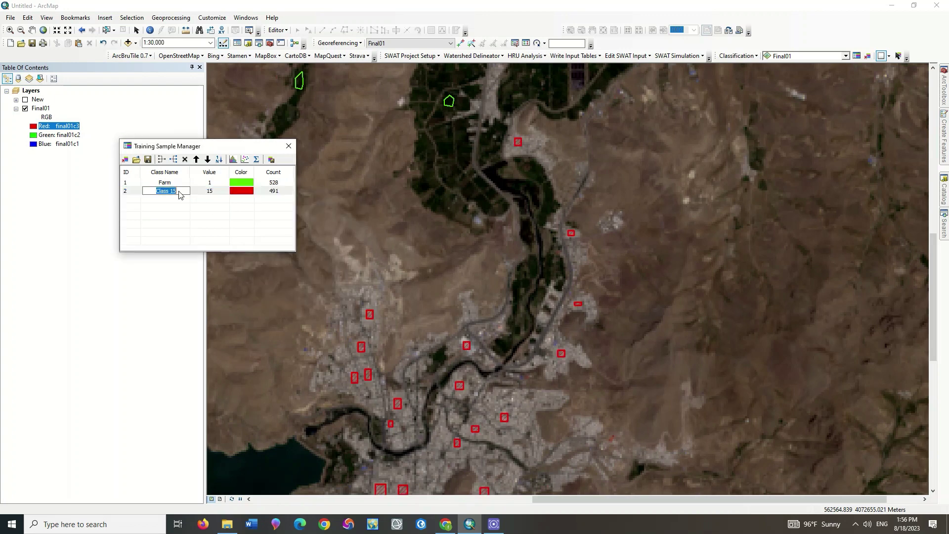
type("B")
key("Return")
Draw rectangular training samples on the reservoir's eastern basin and along its western arm
scroll(512, 186, "up", 2)
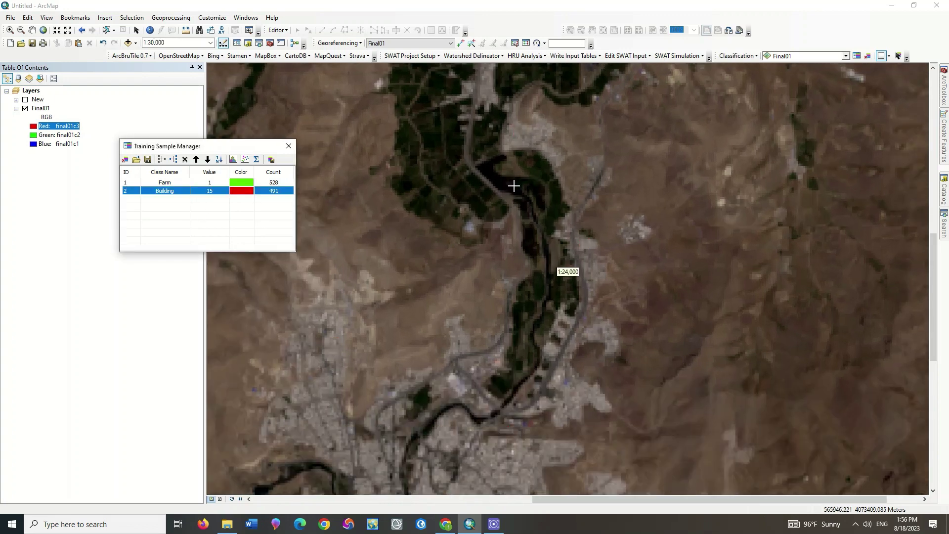
scroll(512, 187, "down", 3)
scroll(487, 271, "up", 2)
left_click_drag(480, 263, 493, 275)
left_click_drag(512, 254, 528, 268)
left_click_drag(420, 235, 440, 253)
left_click_drag(353, 242, 369, 254)
left_click_drag(263, 276, 278, 286)
left_click_drag(253, 293, 264, 300)
left_click_drag(230, 273, 242, 283)
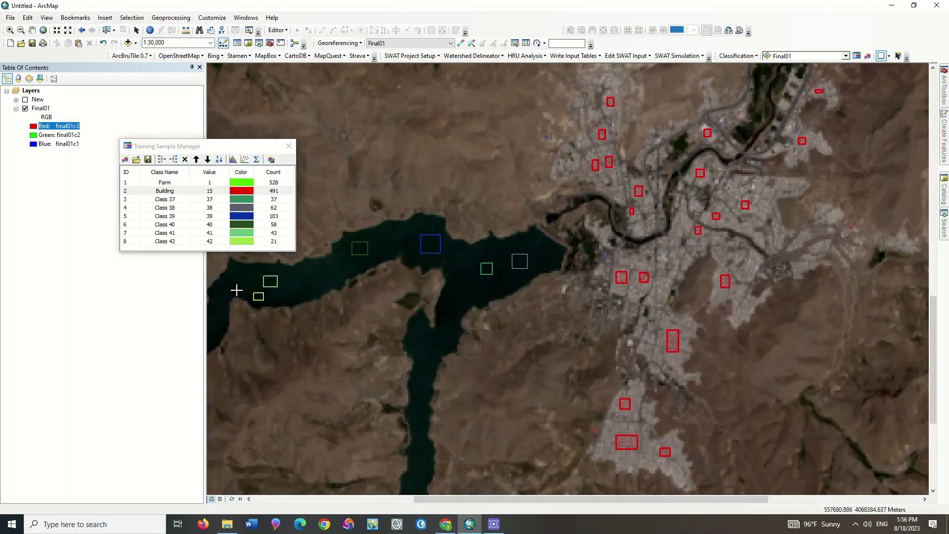
Draw rectangular training samples down the reservoir's southern arm and along its narrow southwestern end
left_click_drag(428, 339, 440, 351)
left_click_drag(461, 281, 470, 290)
left_click_drag(414, 458, 418, 489)
left_click_drag(418, 378, 427, 395)
scroll(567, 269, "up", 3)
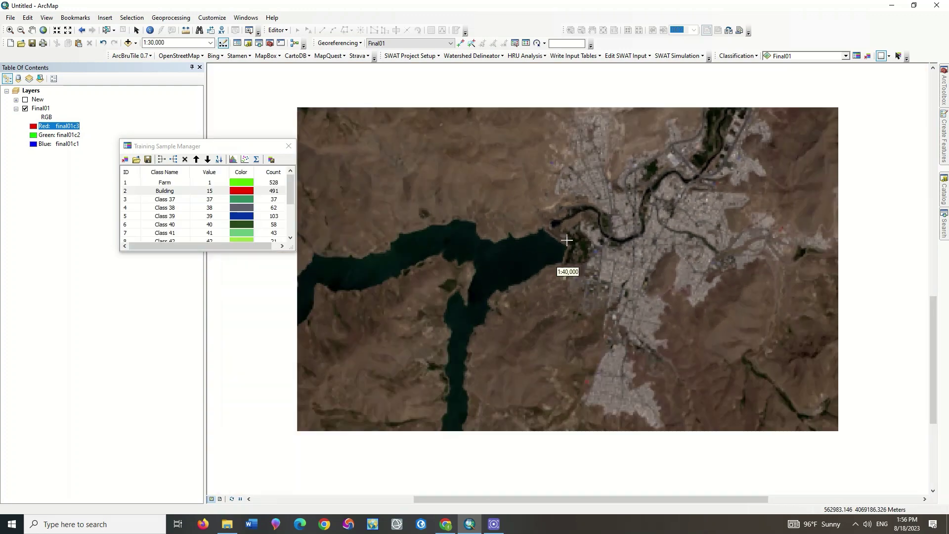
scroll(328, 377, "down", 2)
left_click_drag(414, 233, 424, 241)
left_click_drag(326, 340, 334, 347)
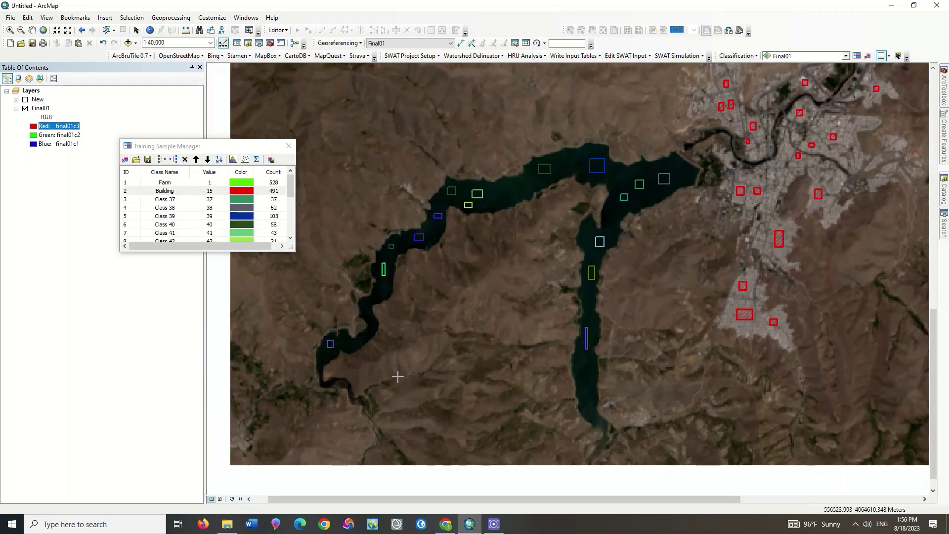
left_click_drag(579, 368, 584, 388)
Select all the reservoir training samples from Class 37 onward and merge them into a single class
left_click_drag(270, 199, 269, 239)
left_click_drag(138, 199, 138, 242)
left_click(162, 159)
Set the merged reservoir class's color to blue and rename it Water
left_click(241, 199)
left_click(329, 235)
double_click(186, 200)
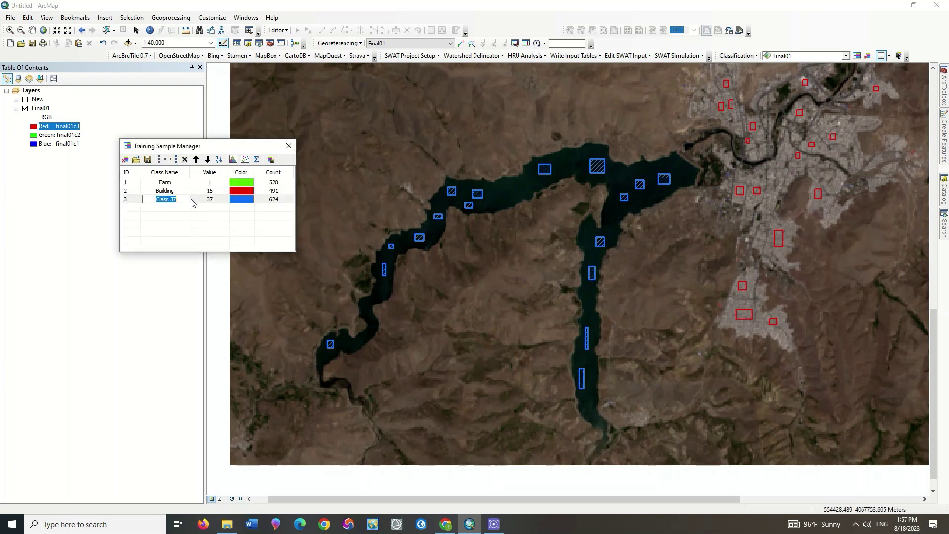
type("Water")
key("Return")
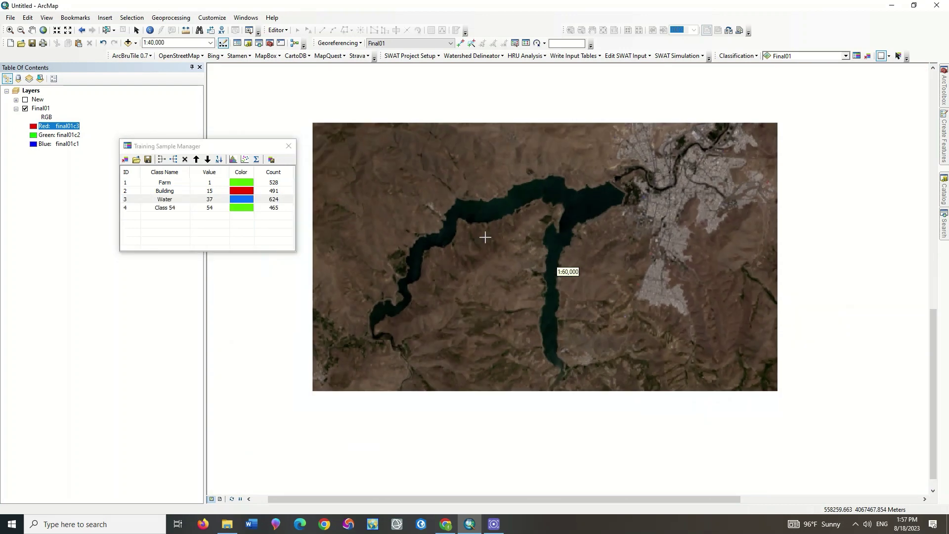
Draw three rectangular training samples on the barren land near the image's northwestern edge
scroll(491, 237, "down", 2)
scroll(519, 100, "up", 2)
left_click_drag(473, 105, 490, 124)
left_click_drag(393, 104, 411, 117)
left_click_drag(382, 145, 403, 170)
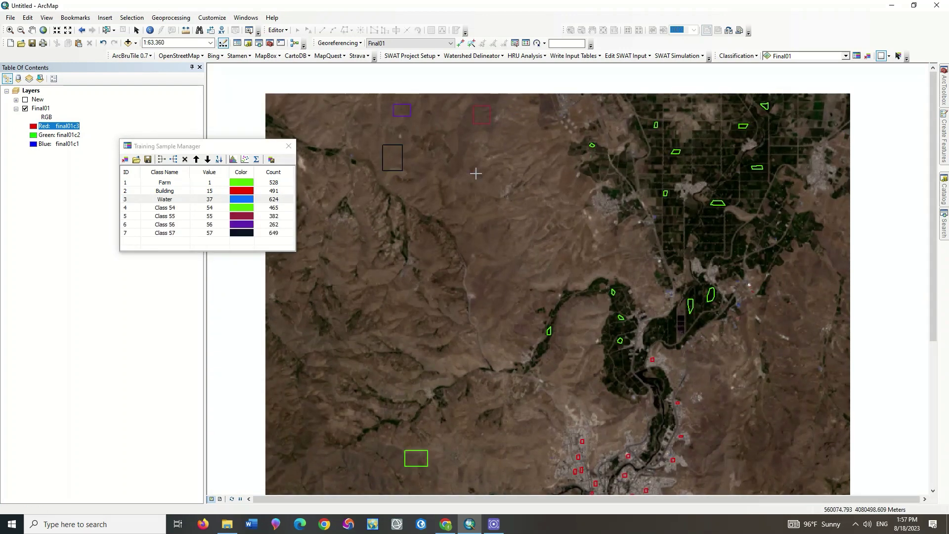
Draw rectangular training samples across the barren hills between the image's western edge and the farmland and river valley
left_click_drag(475, 173, 491, 206)
left_click_drag(482, 238, 494, 257)
left_click_drag(382, 294, 414, 330)
left_click_drag(558, 229, 581, 249)
left_click_drag(320, 352, 336, 374)
left_click_drag(288, 418, 318, 450)
left_click_drag(495, 442, 514, 463)
left_click_drag(570, 325, 587, 366)
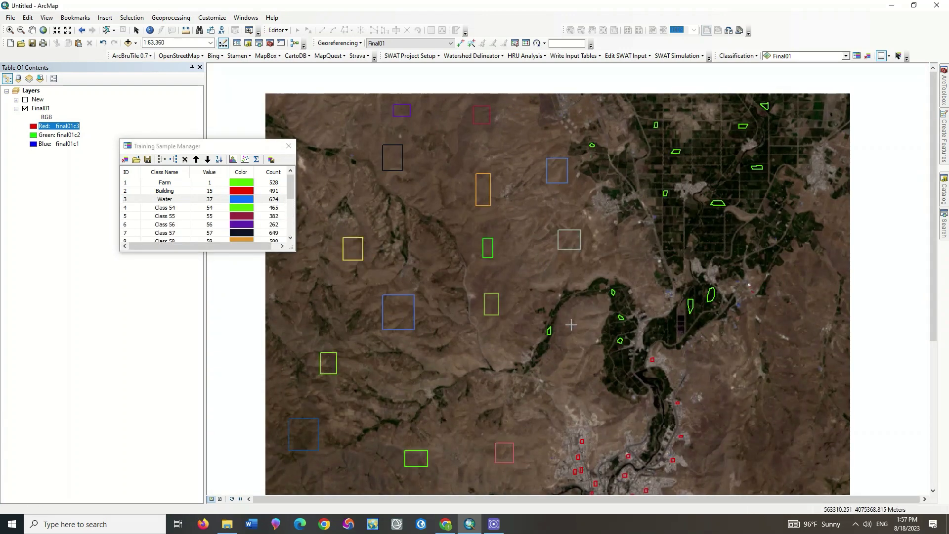
Draw three rectangular training samples on the barren land east of the river bend
left_click_drag(708, 366, 730, 394)
left_click_drag(789, 311, 803, 328)
left_click_drag(775, 430, 795, 465)
Draw rectangular training samples on the barren land around the reservoir and southeast of the city
scroll(462, 208, "down", 2)
scroll(392, 417, "up", 2)
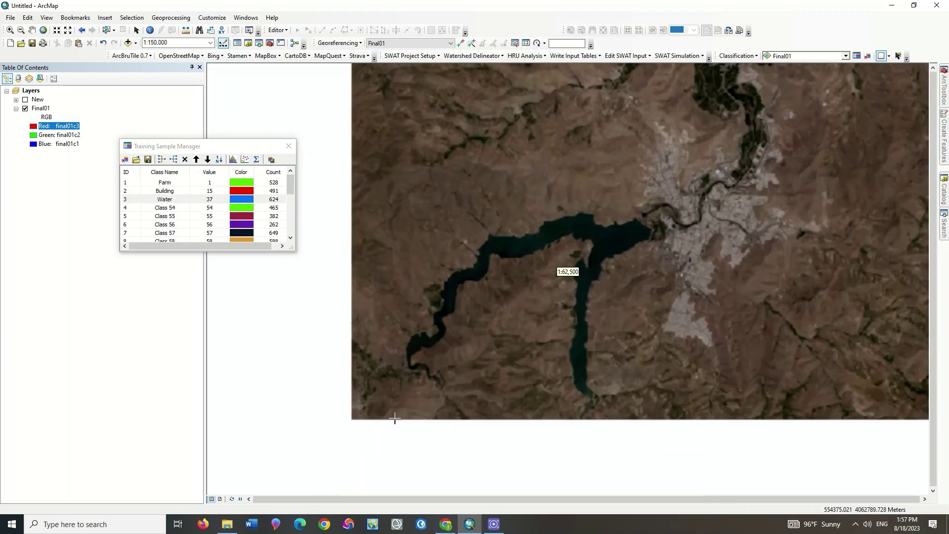
left_click_drag(519, 284, 538, 305)
left_click_drag(414, 242, 435, 260)
left_click_drag(364, 302, 382, 332)
left_click_drag(396, 396, 414, 408)
left_click_drag(455, 338, 468, 353)
left_click_drag(747, 344, 759, 368)
left_click_drag(758, 269, 768, 283)
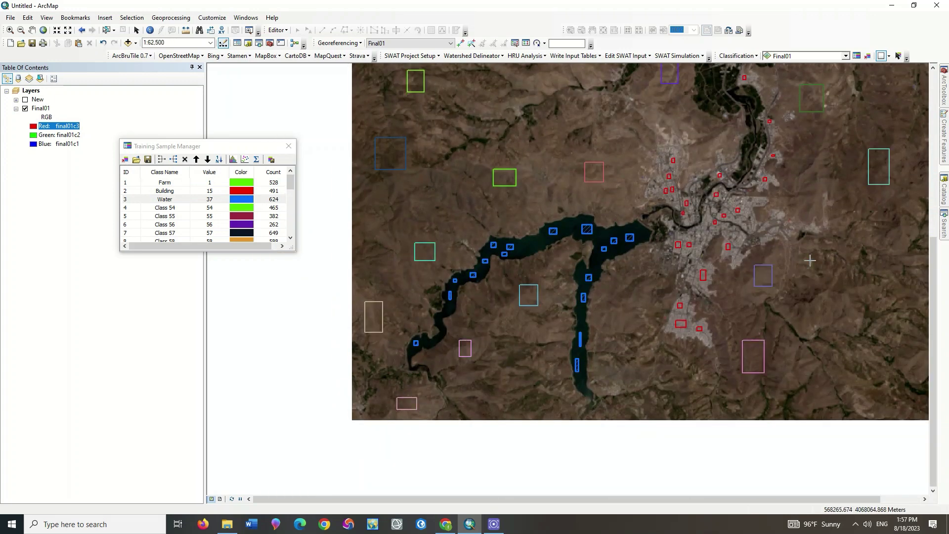
Select all the barren-land training samples from Class 54 onward and merge them into a single class
scroll(618, 291, "down", 3)
scroll(627, 292, "up", 2)
mouse_move(131, 207)
left_mouse_down()
mouse_move(208, 228)
mouse_move(299, 232)
mouse_move(222, 241)
mouse_move(133, 226)
left_mouse_up()
scroll(223, 228, "down", 1)
left_click(162, 159)
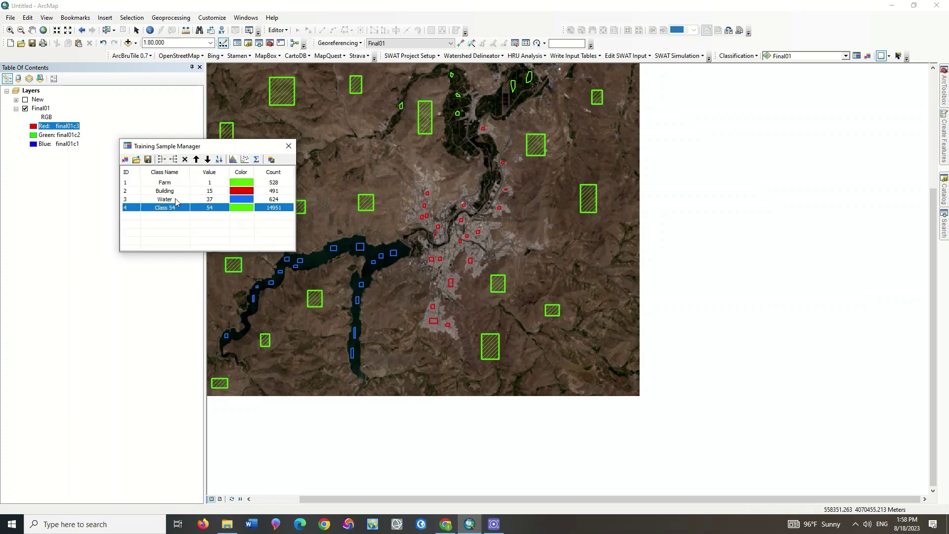
Rename the merged barren-land class Bayer and set its color to pale yellow
double_click(165, 208)
type("Bayer")
left_click(242, 208)
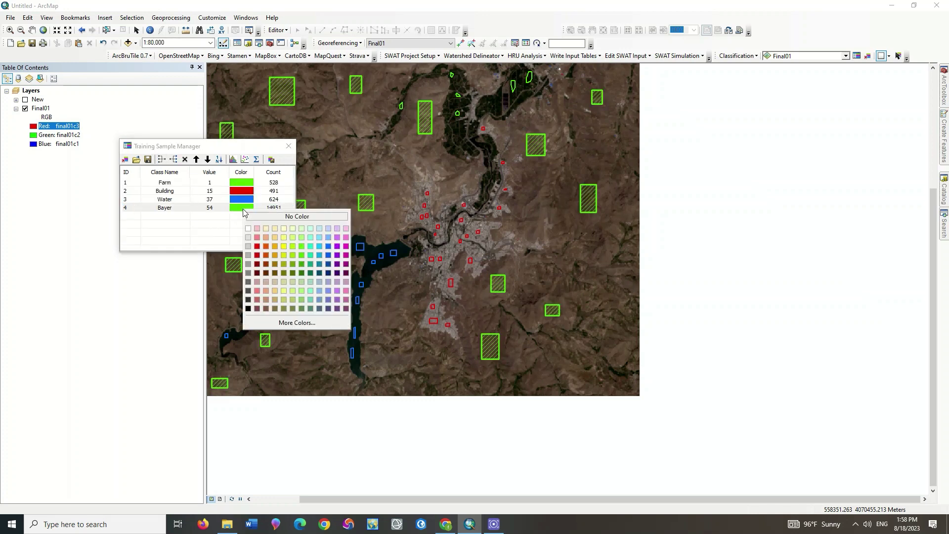
left_click(274, 227)
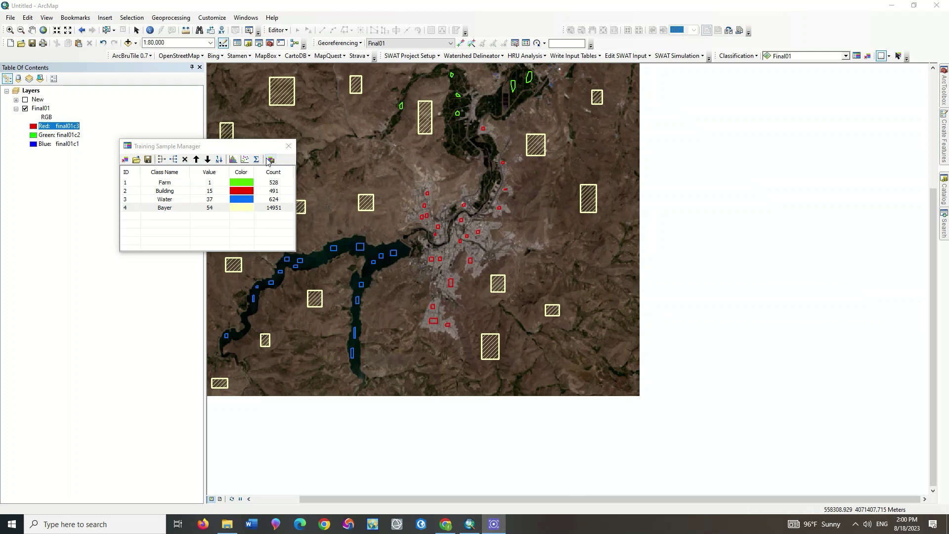
Create a signature file named Test from the training samples in the Out folder inside the desktop's New folder (8)
left_click(280, 162)
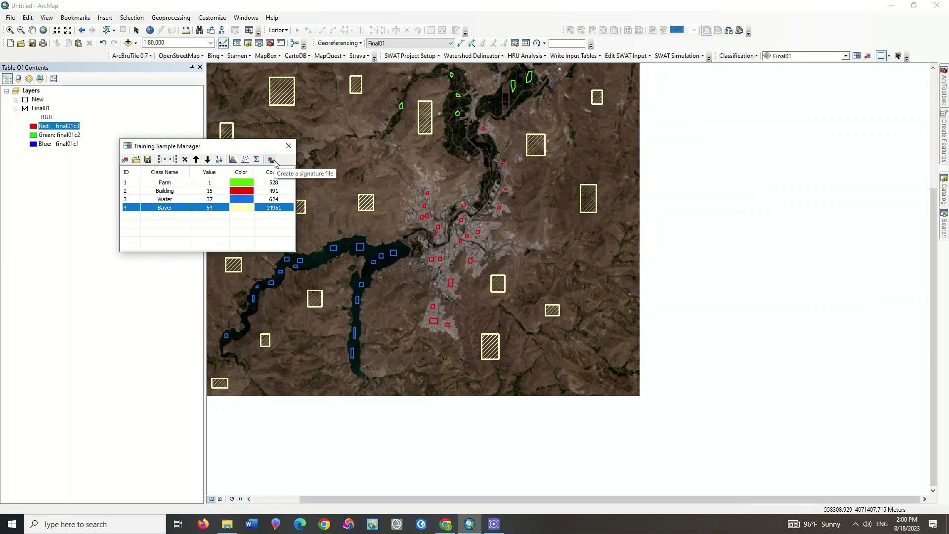
left_click(274, 163)
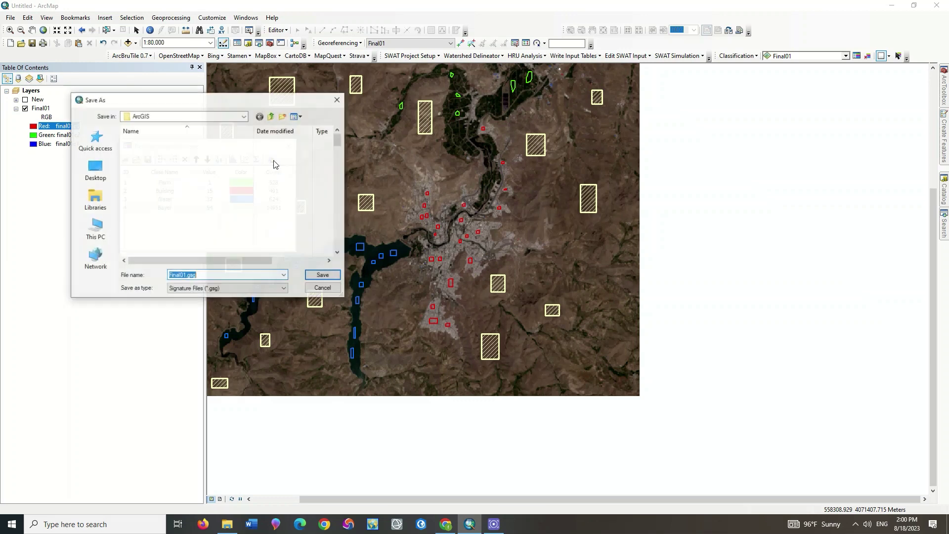
left_click(110, 163)
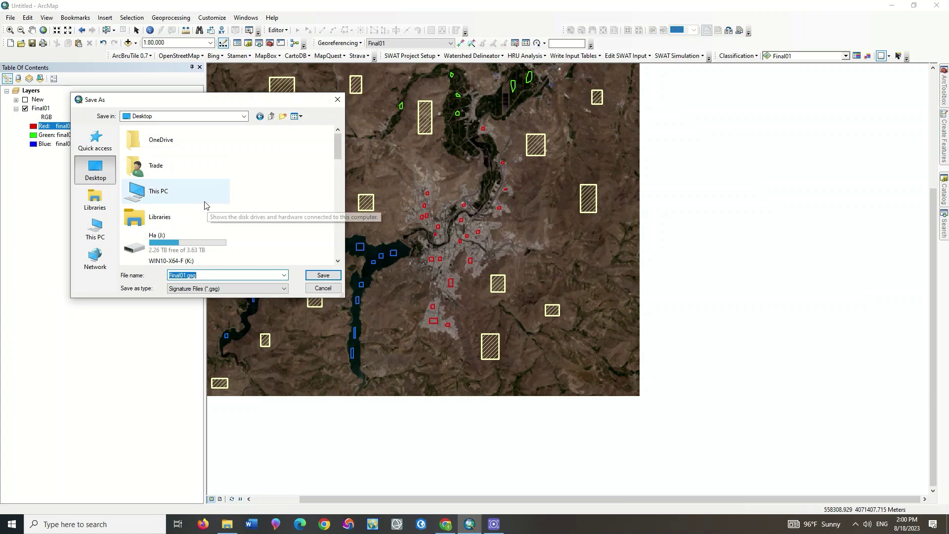
left_click_drag(341, 144, 342, 221)
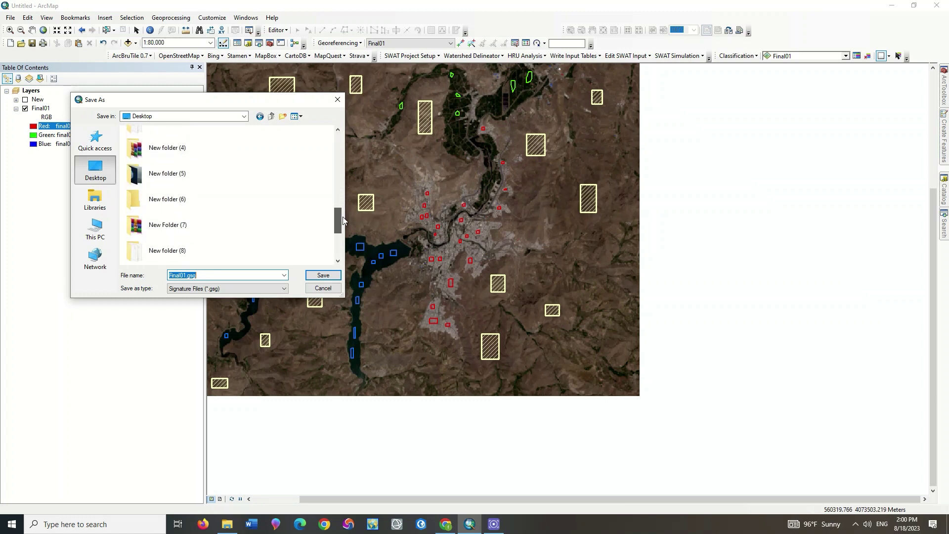
double_click(194, 251)
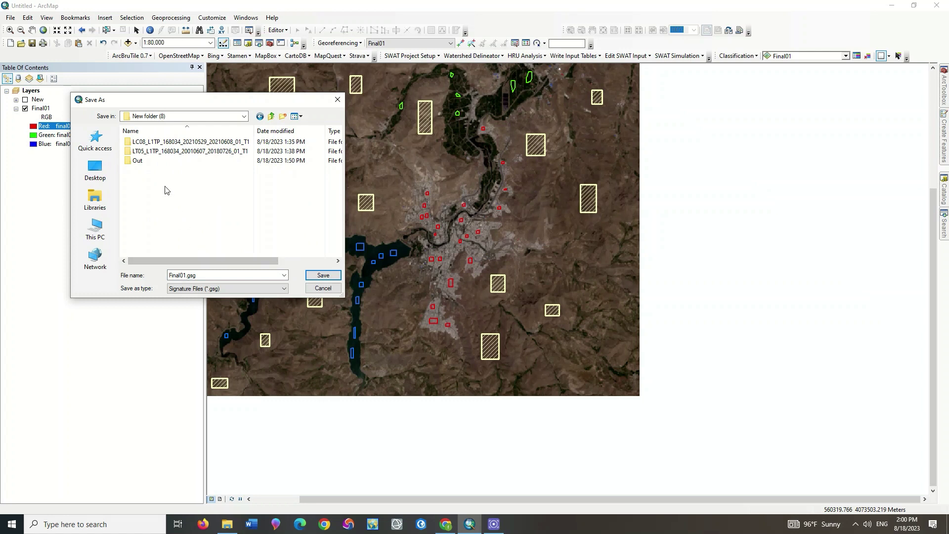
double_click(141, 160)
double_click(181, 275)
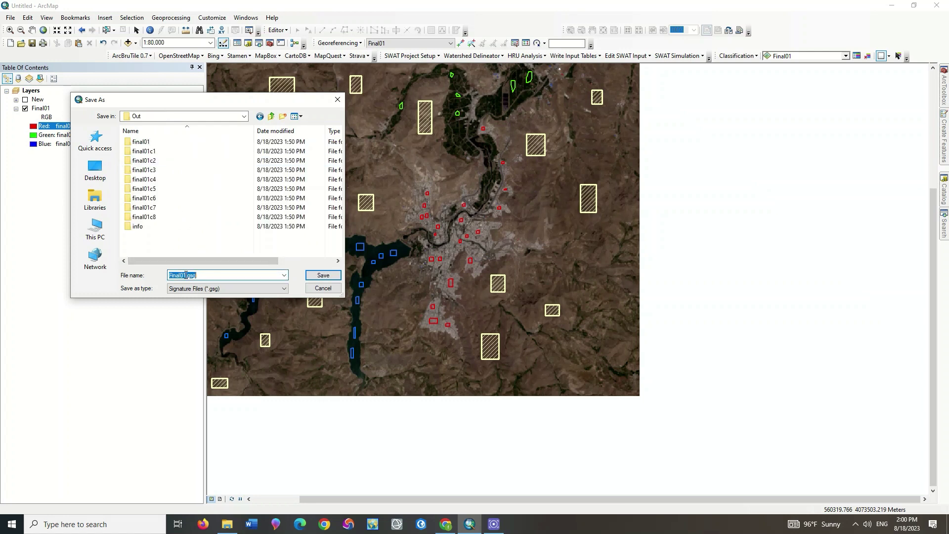
left_click(187, 275)
type("Test")
left_click(320, 277)
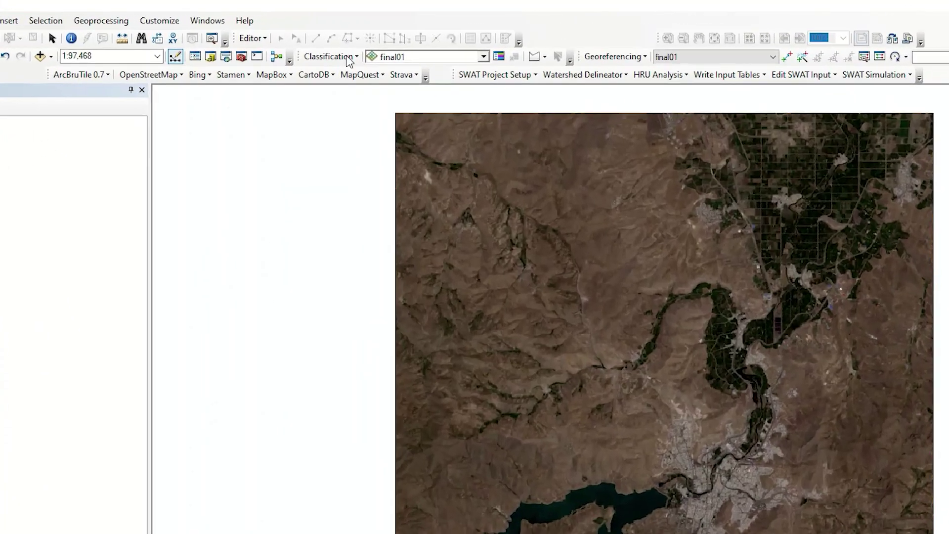
Open the Maximum Likelihood Classification tool and set a single final01 entry as its input raster bands
left_click(350, 43)
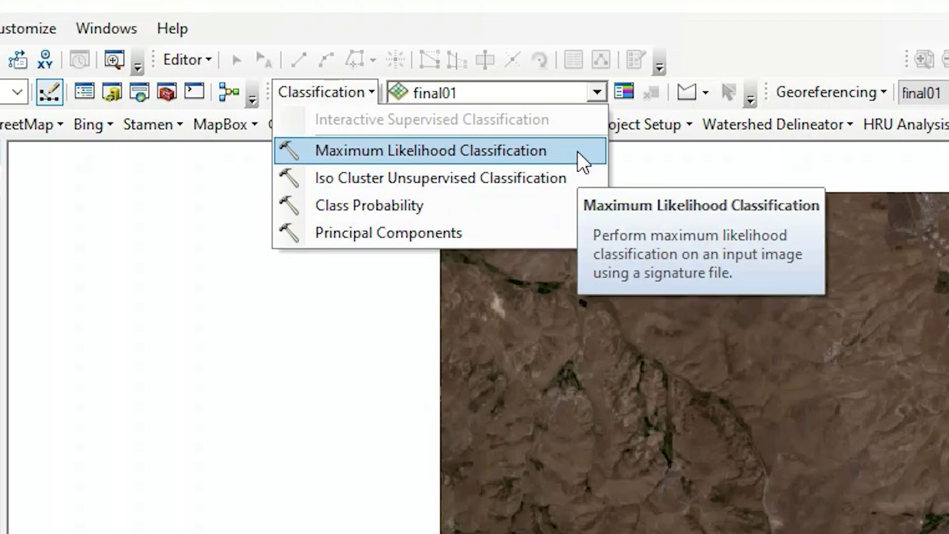
left_click(565, 152)
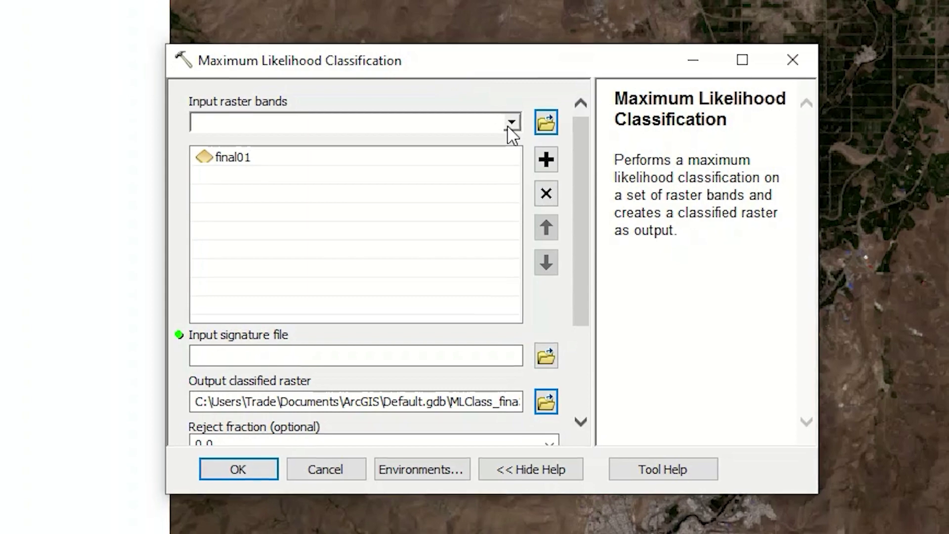
left_click(508, 130)
left_click(260, 152)
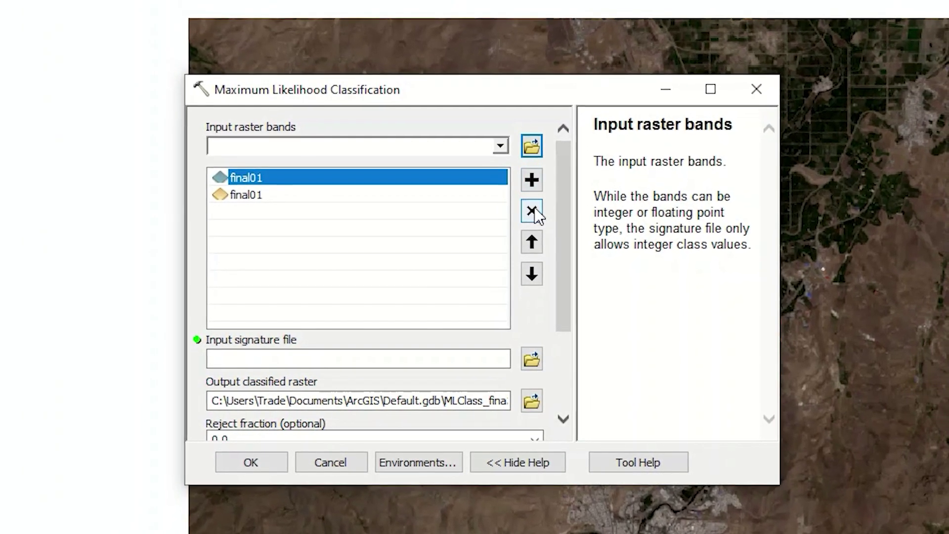
left_click(533, 209)
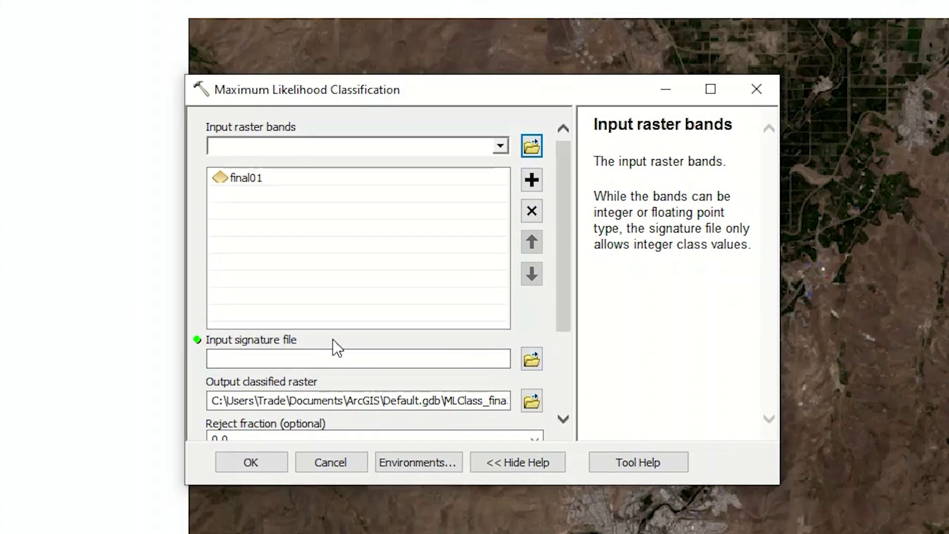
Set test.gsg from the Out folder as the input signature file and run the Maximum Likelihood Classification
left_click(532, 358)
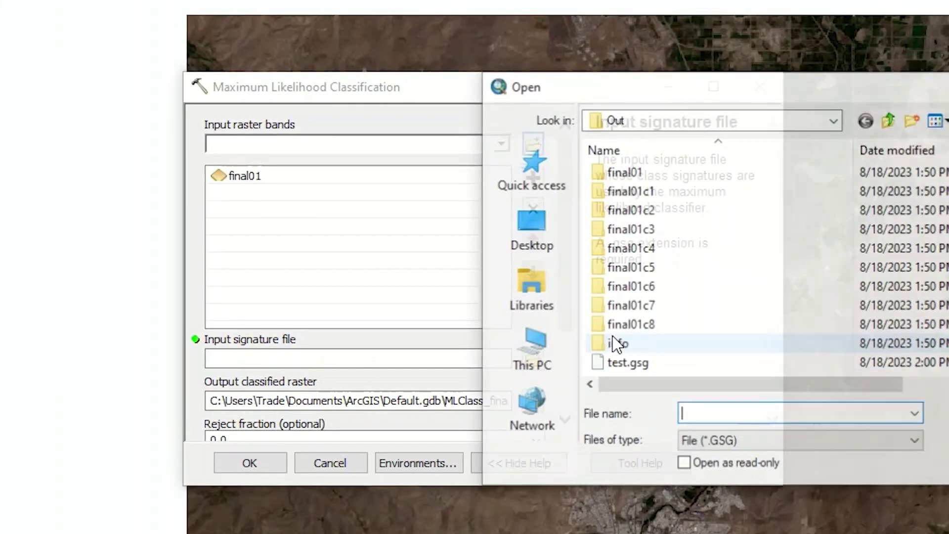
left_click(675, 360)
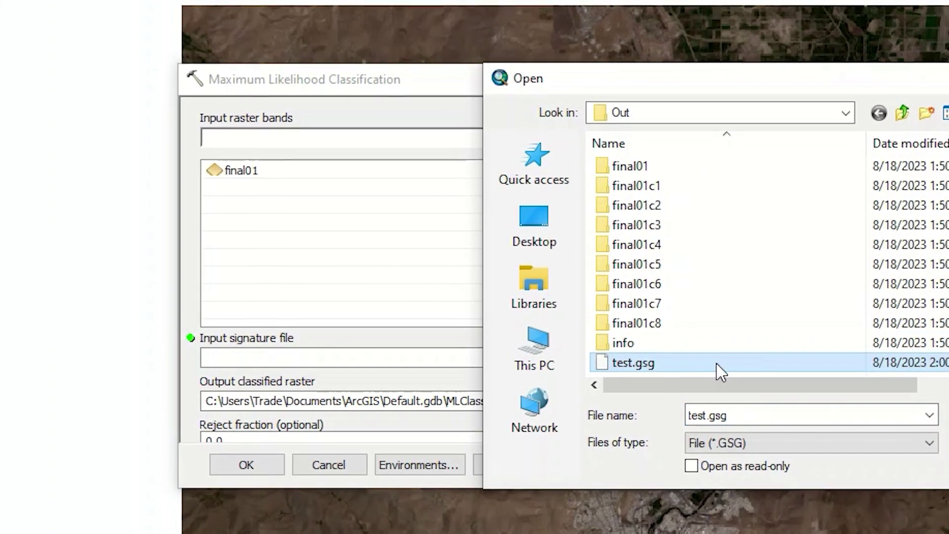
double_click(716, 363)
left_click_drag(572, 291, 583, 373)
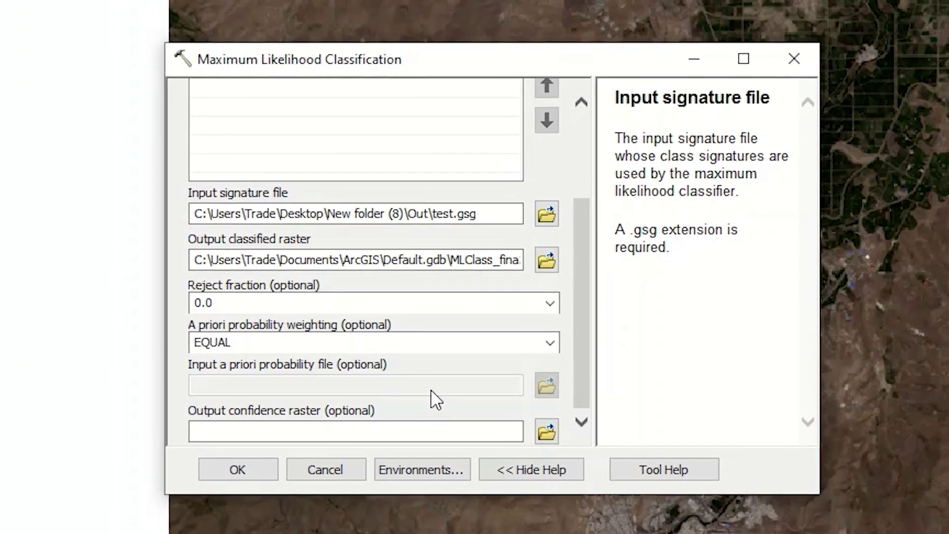
left_click(244, 473)
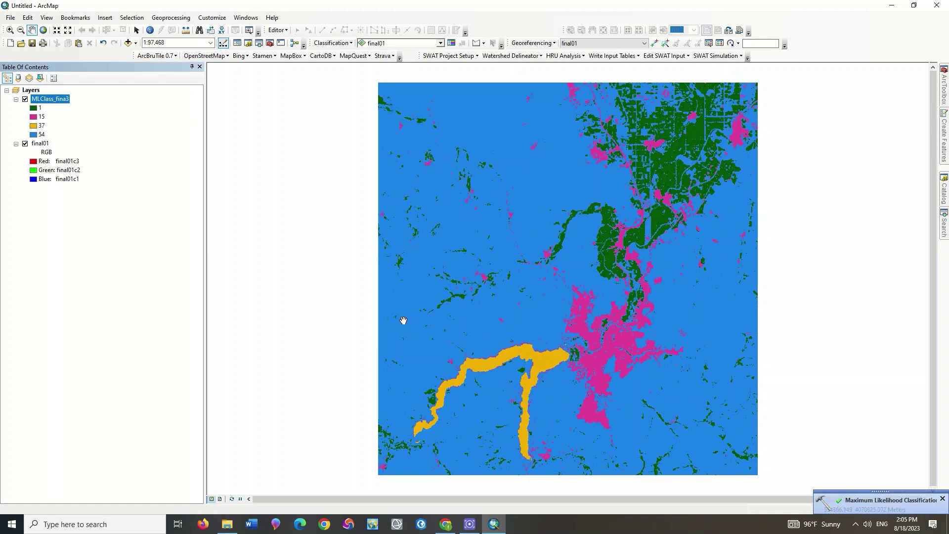
Toggle the classified raster's visibility to compare it with the underlying final01 composite
left_click(25, 100)
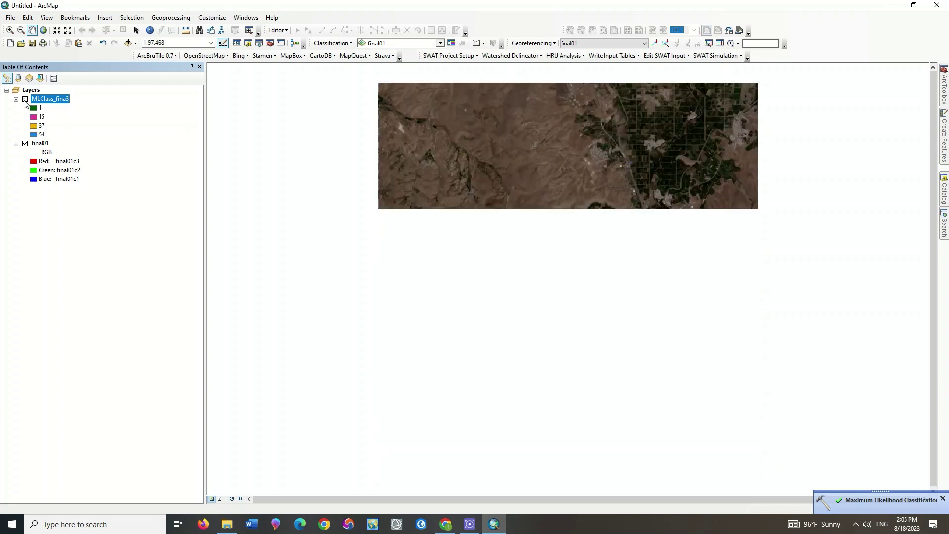
left_click(25, 100)
left_click(24, 100)
left_click(25, 100)
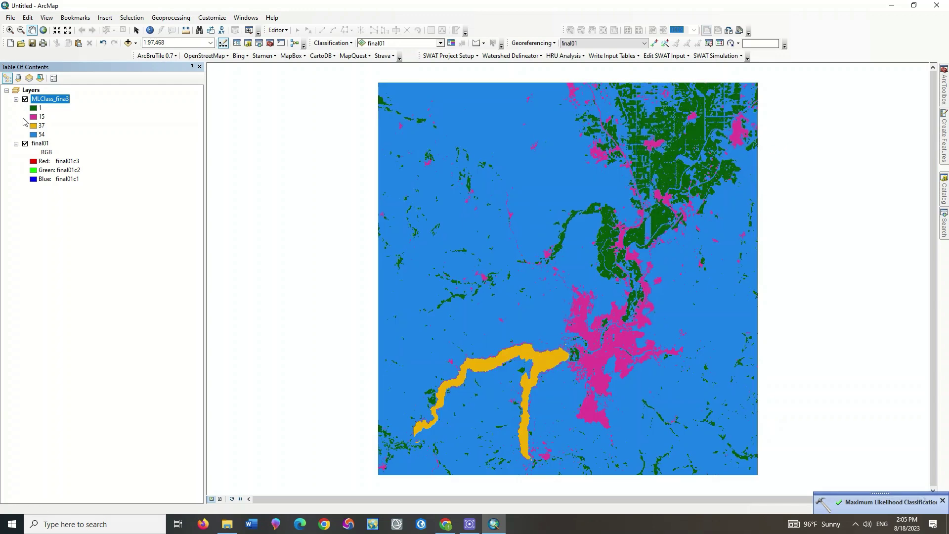
Change the fill color of class 37 in the classified raster to blue
left_click(33, 125)
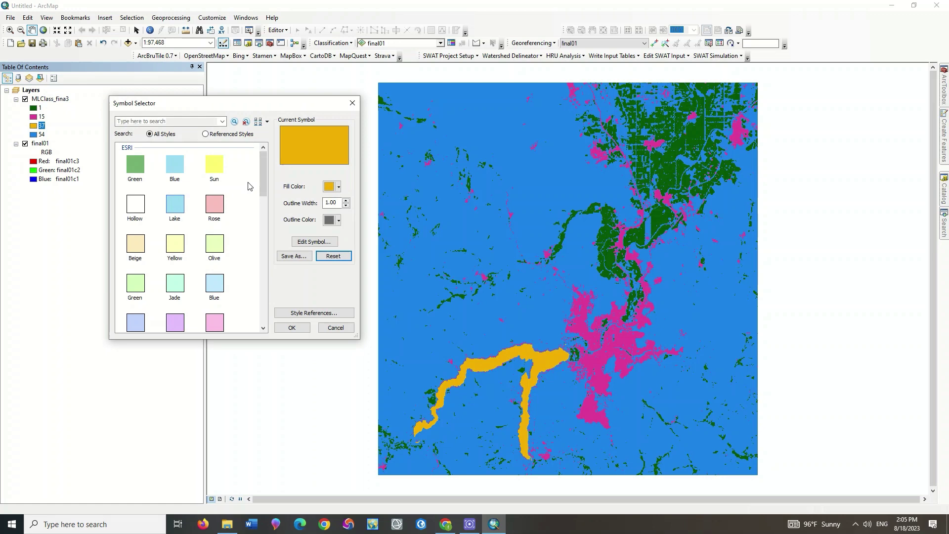
left_click(338, 187)
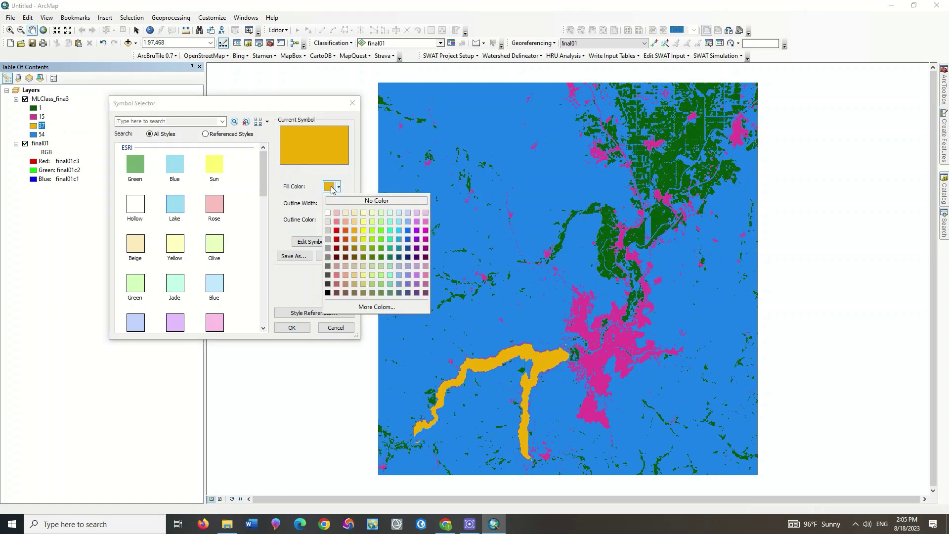
left_click(407, 231)
left_click(292, 328)
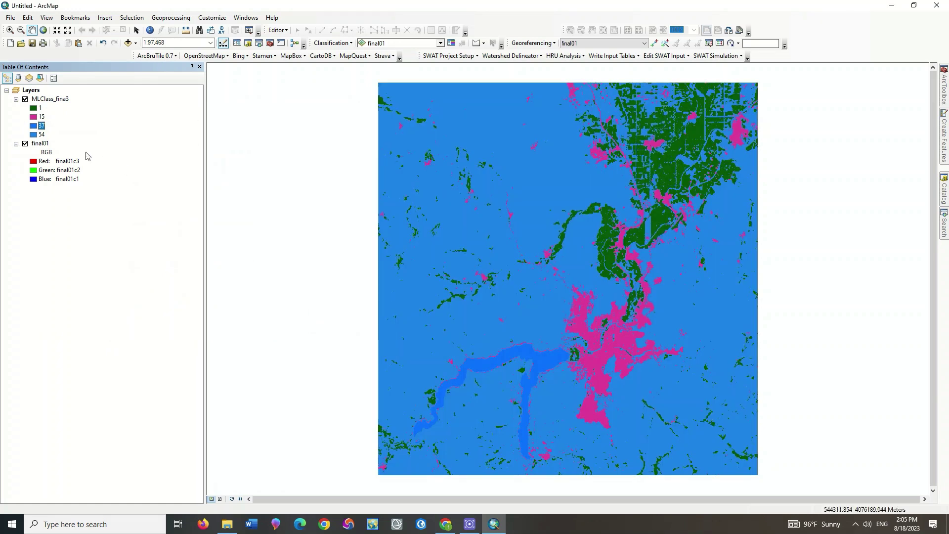
Apply the Grey preset symbol to class 54 in the classified raster
double_click(35, 135)
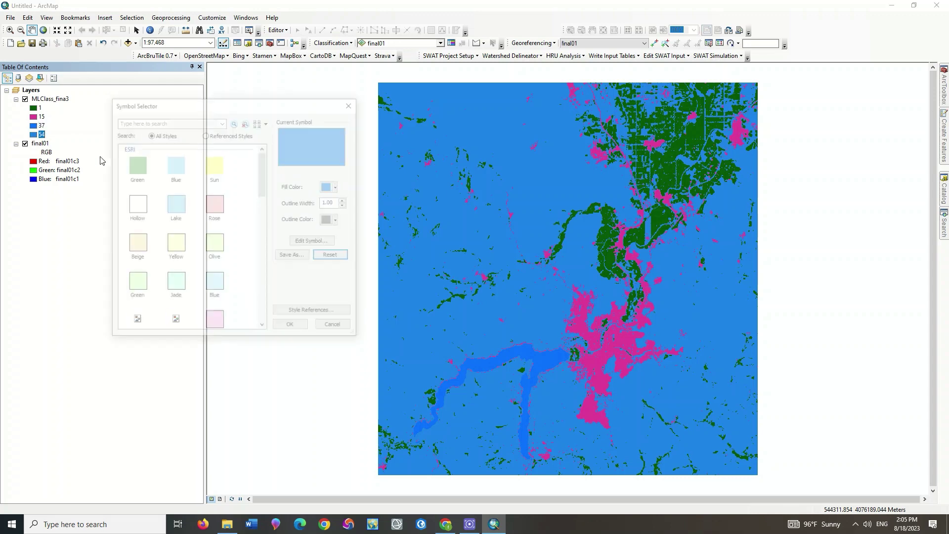
left_click(330, 187)
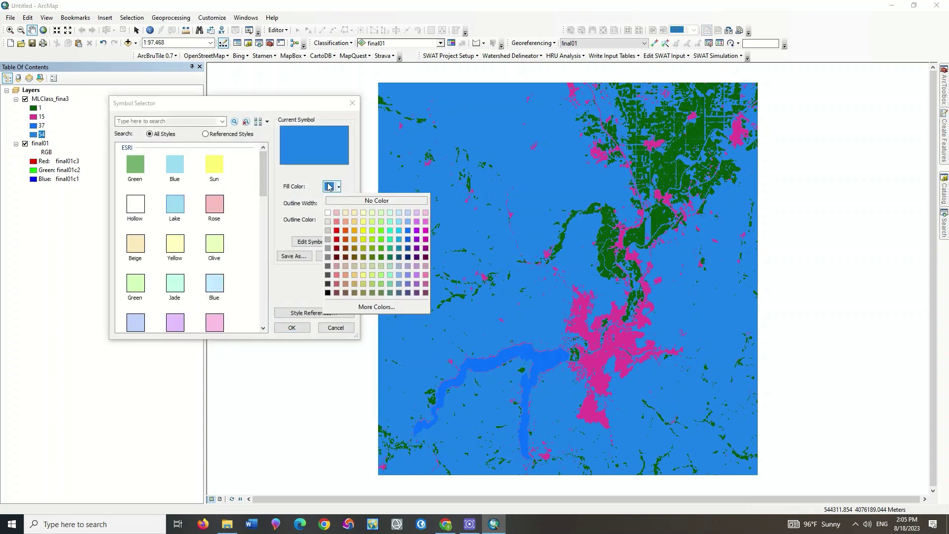
left_click(138, 245)
scroll(163, 255, "down", 3)
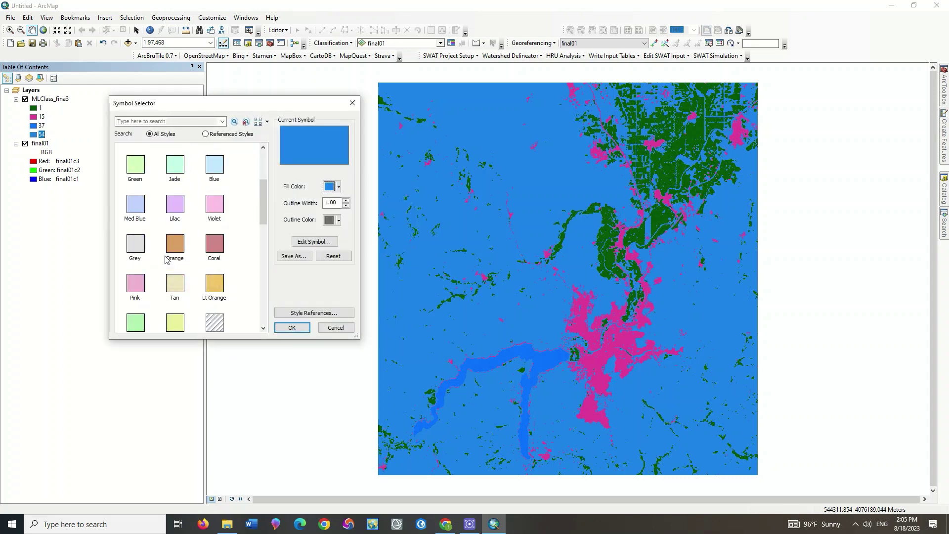
left_click(136, 244)
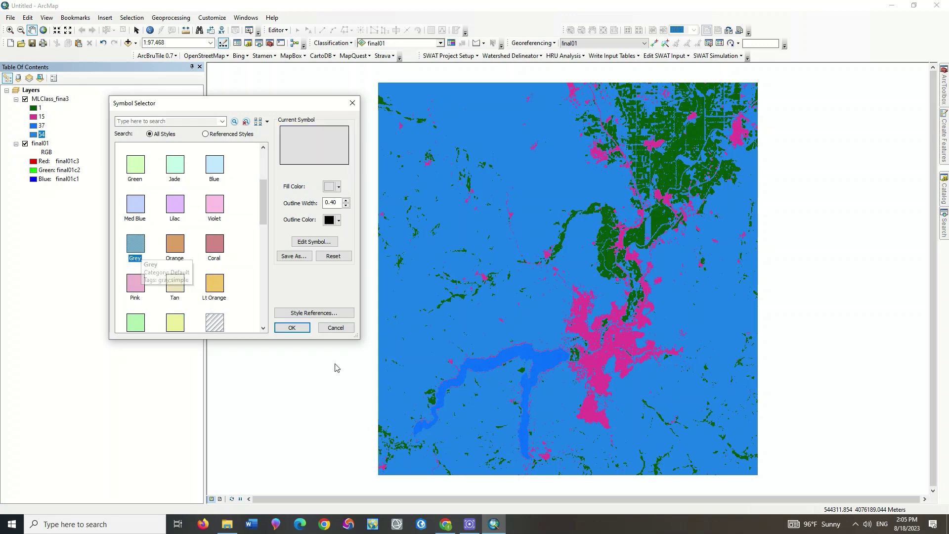
left_click(301, 329)
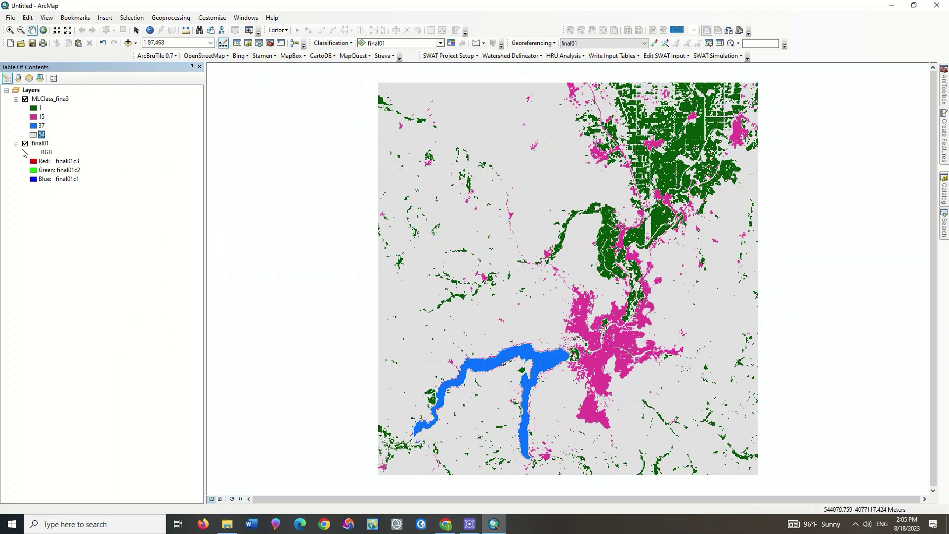
Change the fill color of class 15 in the classified raster to red
double_click(33, 117)
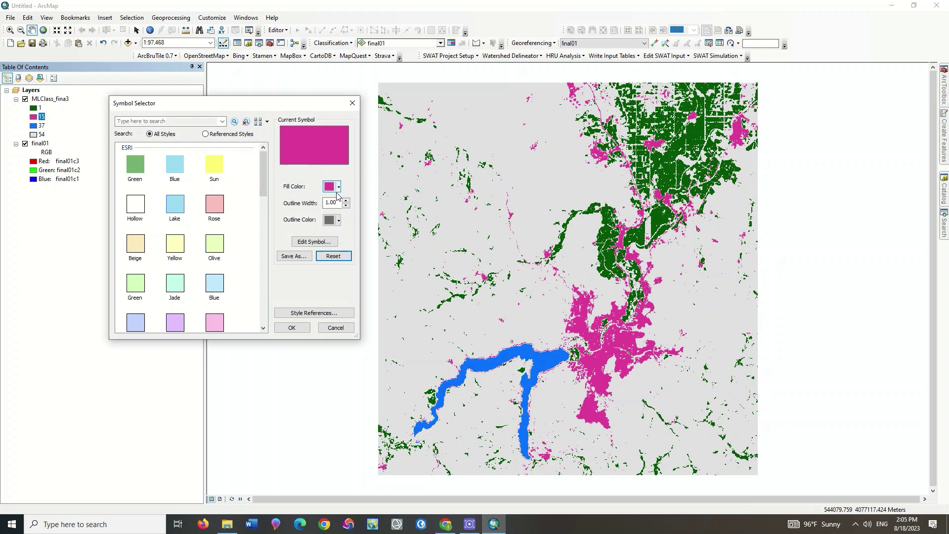
left_click(328, 186)
left_click(336, 230)
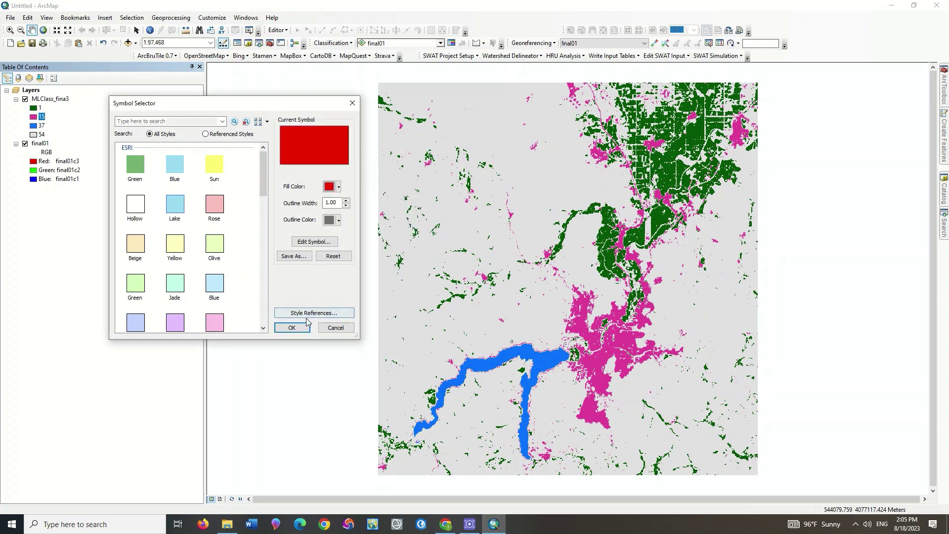
left_click(292, 327)
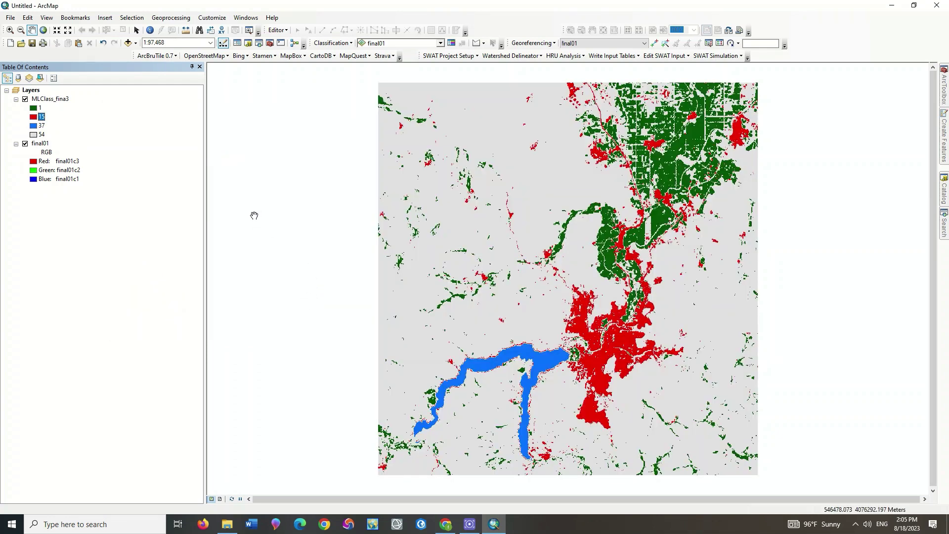
Apply the Tan preset symbol to class 54 in the classified raster
double_click(35, 135)
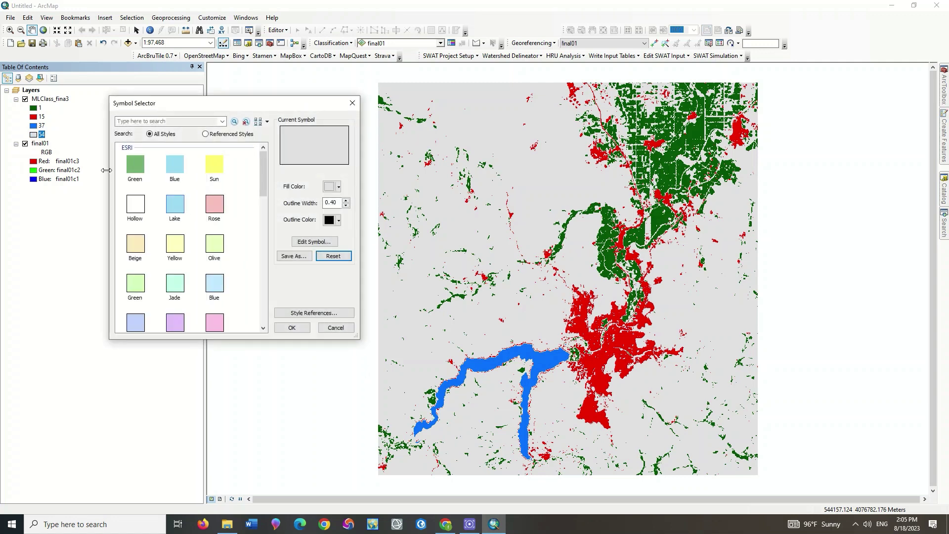
left_click(327, 186)
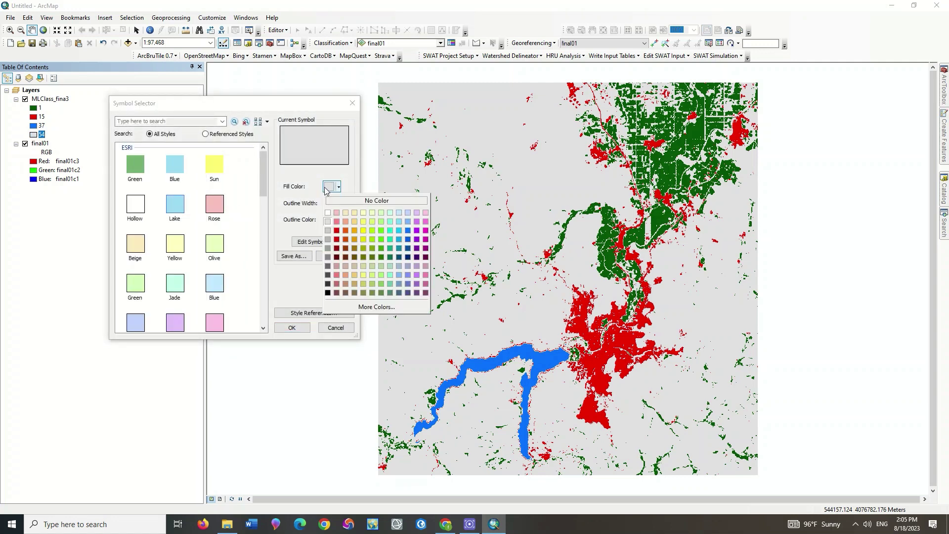
left_click(327, 189)
scroll(245, 204, "down", 4)
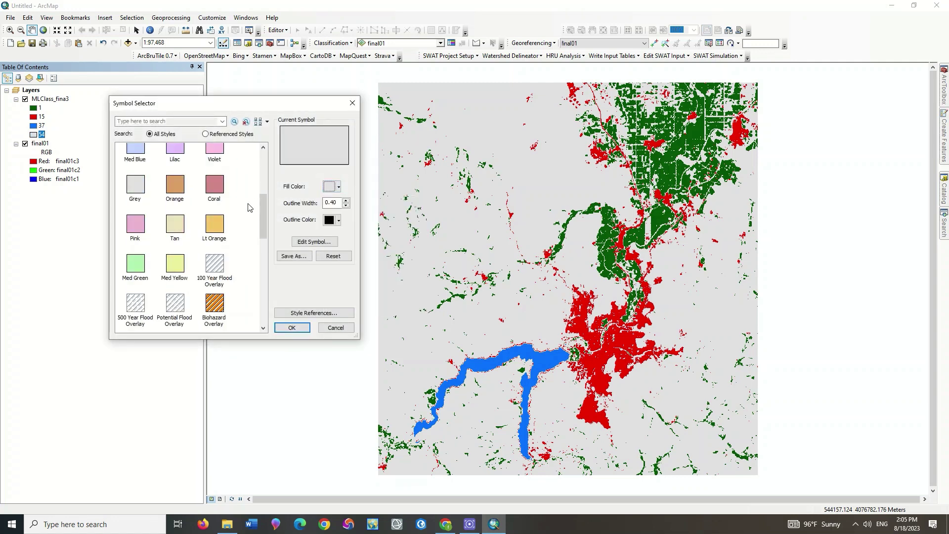
left_click(179, 225)
left_click(292, 328)
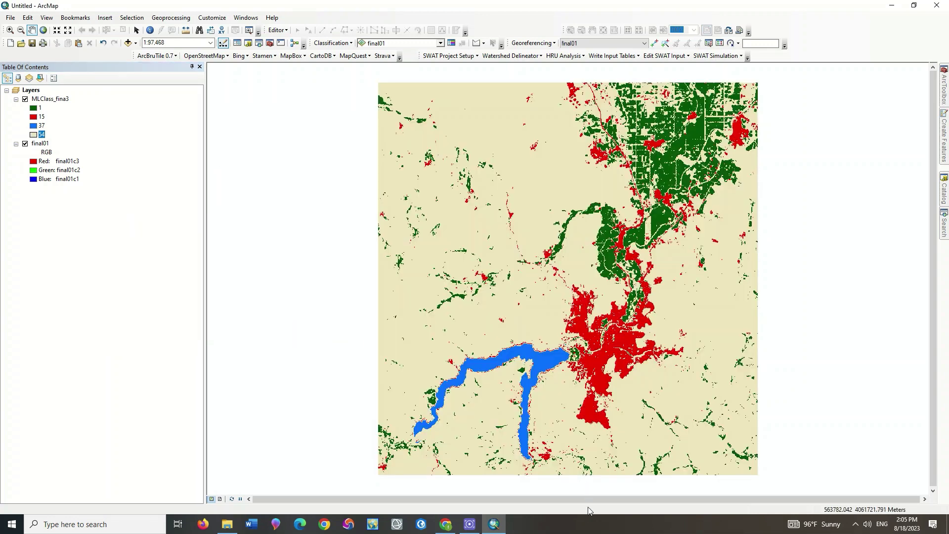
Search the geoprocessing tools for "raster to polygon" and open the Raster to Polygon conversion tool
left_click(943, 224)
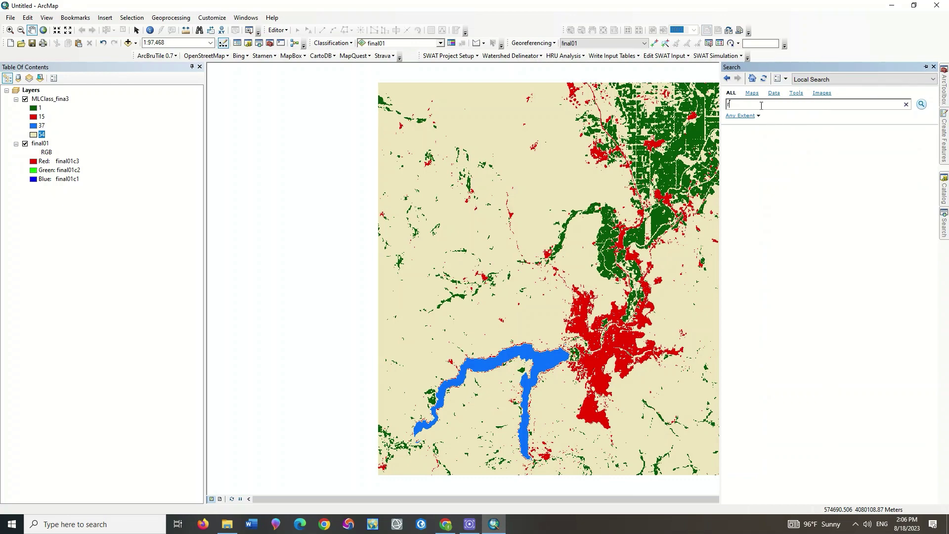
type("raster to po")
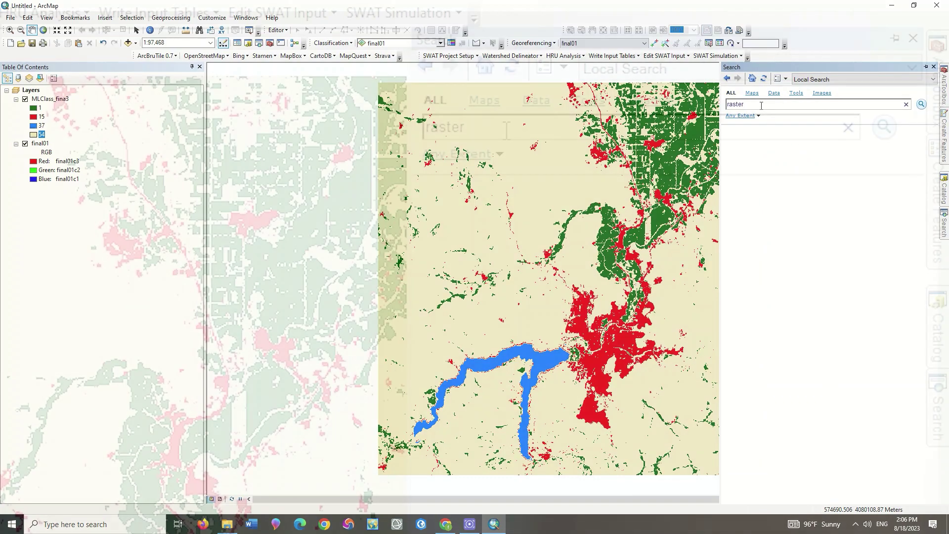
type("lygon")
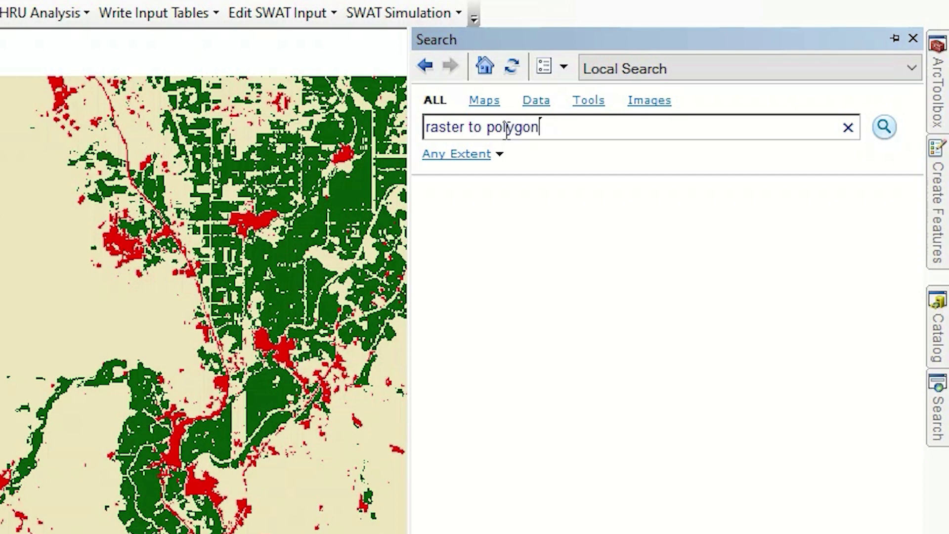
key("Return")
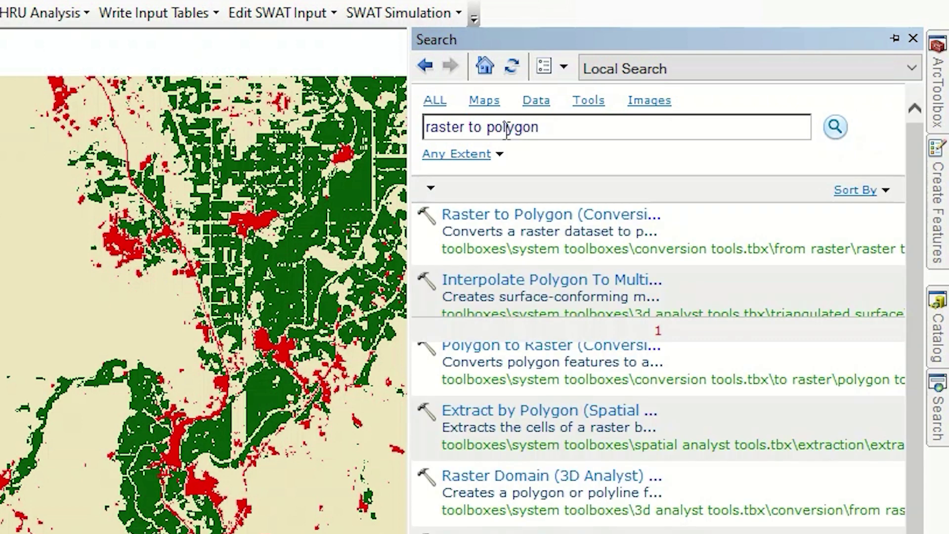
left_click(557, 214)
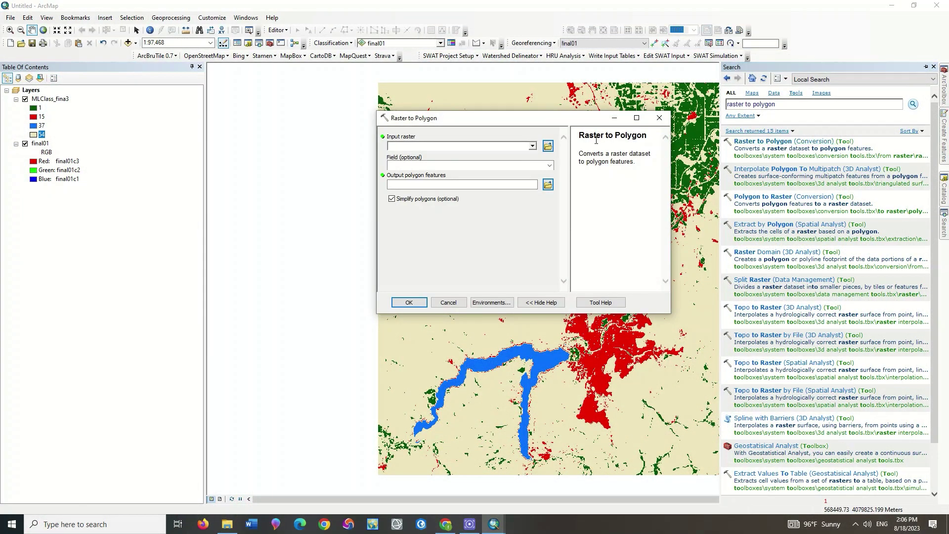
Convert the MLClass_fina3 raster to polygons using the Value field, with polygon simplification on
left_click(533, 148)
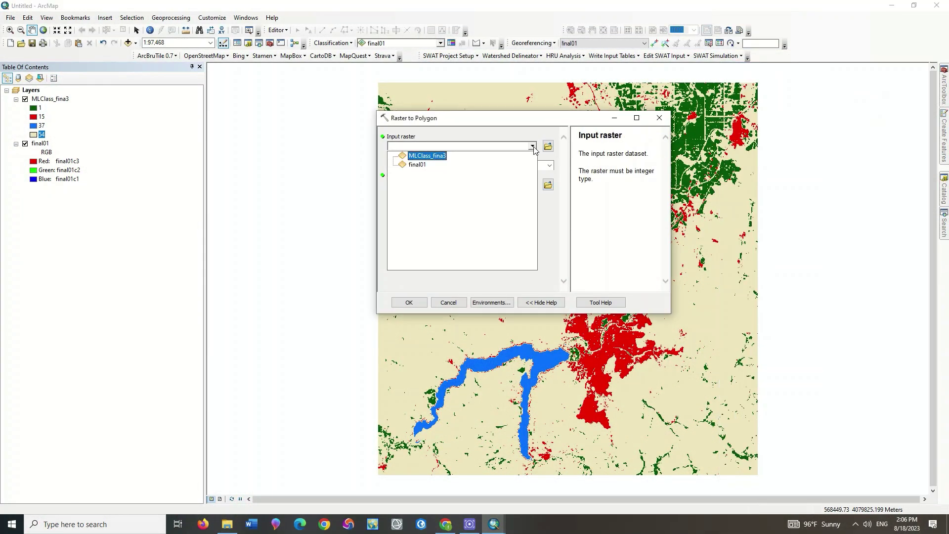
left_click(449, 156)
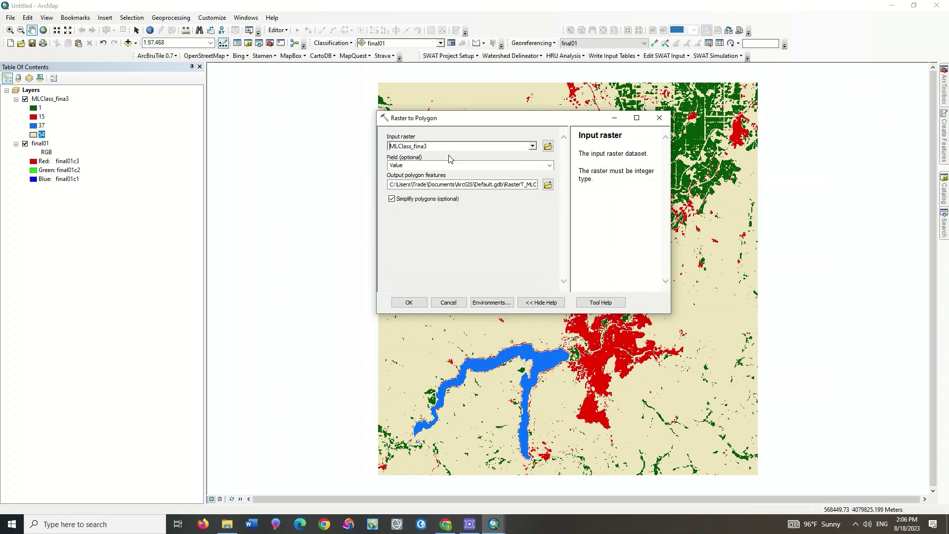
left_click(449, 165)
left_click(448, 174)
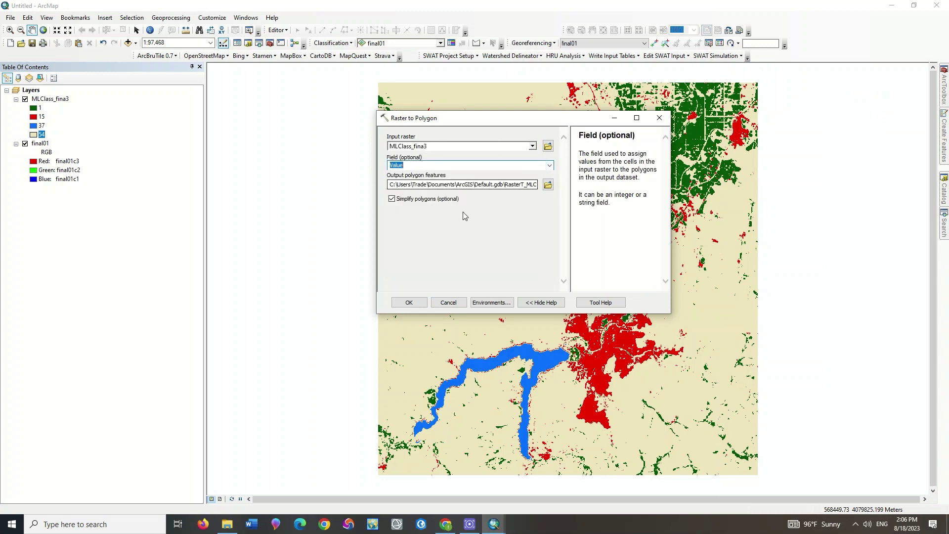
left_click(409, 302)
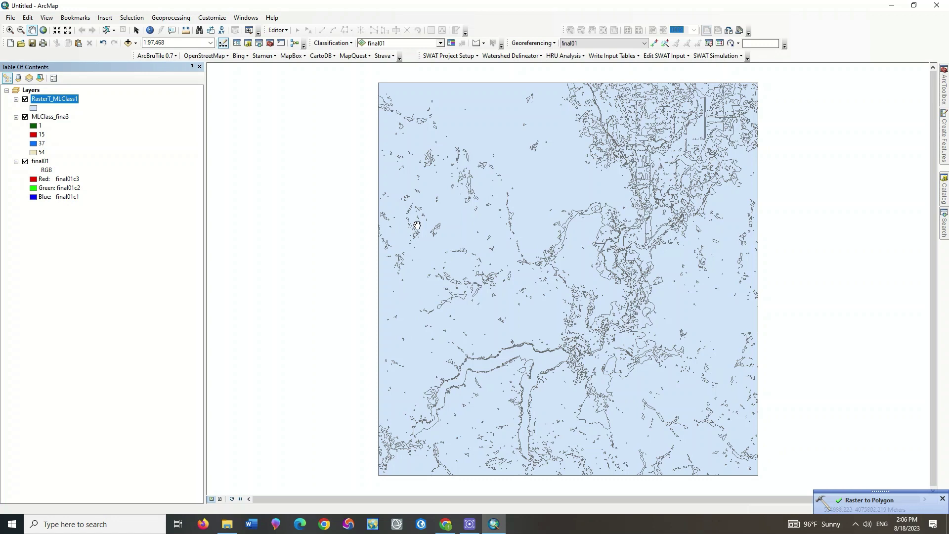
Examine the gridcode and area values in the new polygon layer's attribute table, then close the table
right_click(69, 101)
left_click(94, 129)
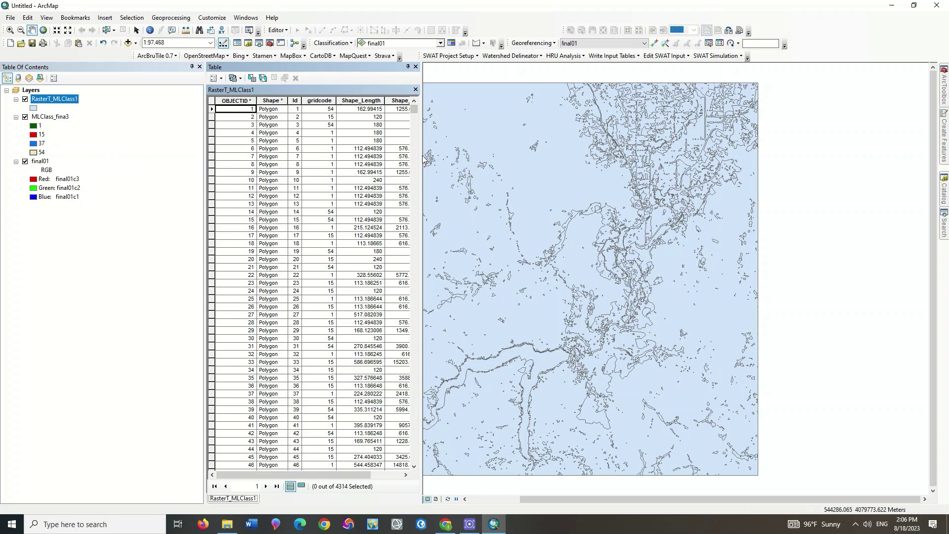
left_click_drag(423, 157, 467, 157)
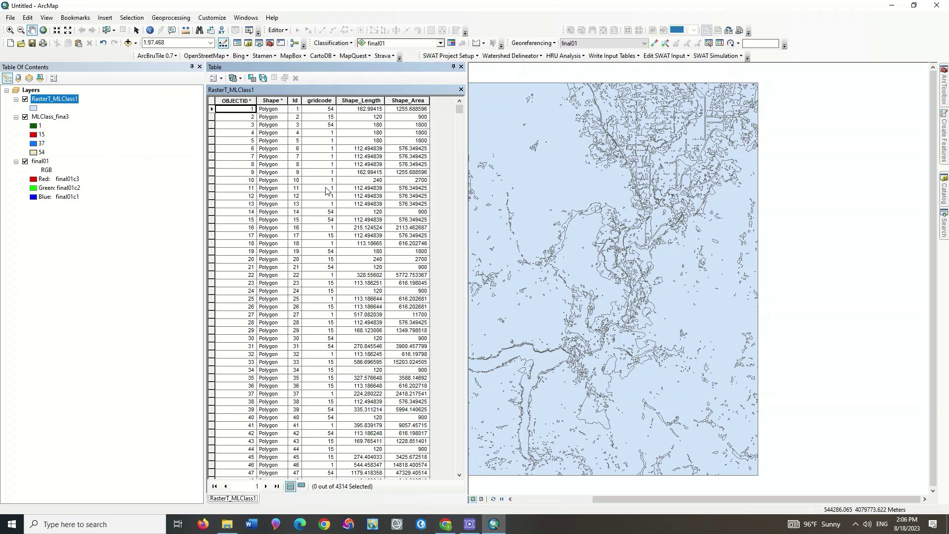
scroll(327, 190, "down", 8)
scroll(326, 190, "up", 8)
scroll(344, 148, "down", 20)
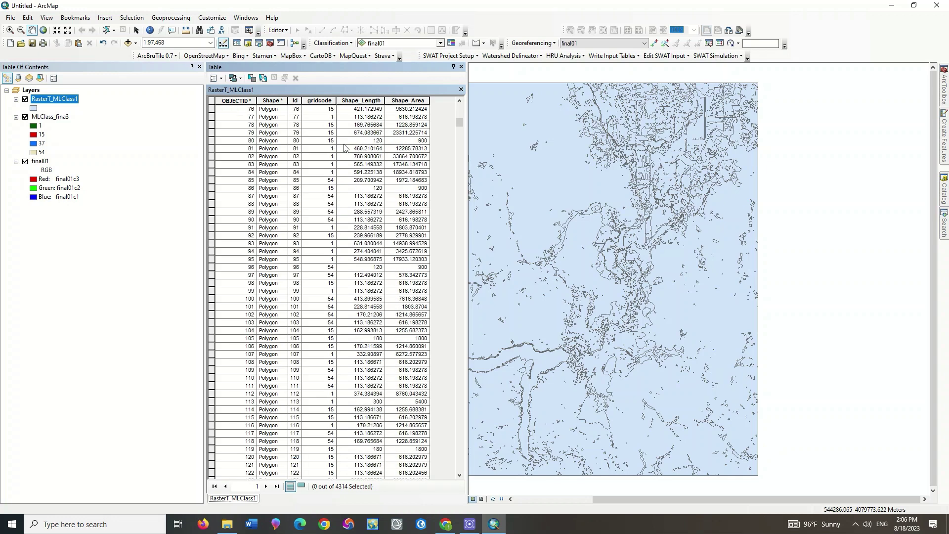
scroll(345, 148, "down", 3)
left_click(461, 90)
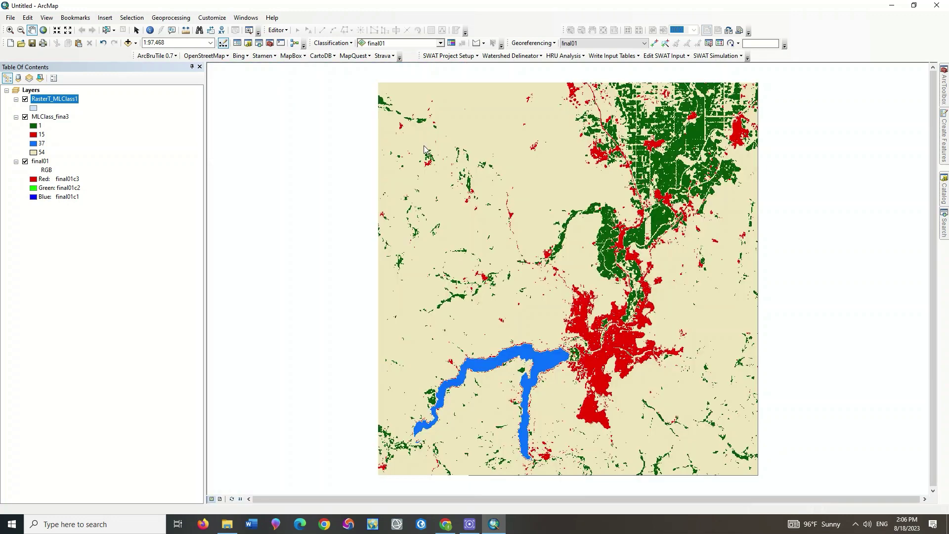
Search the geoprocessing tools for "dissolve" and open the Data Management Dissolve tool
left_click(943, 218)
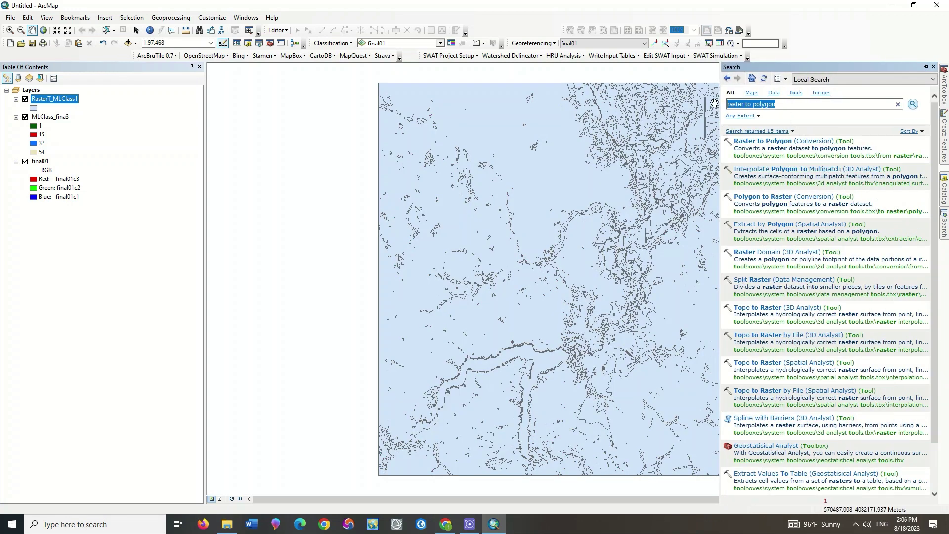
type("dissolve")
key("Return")
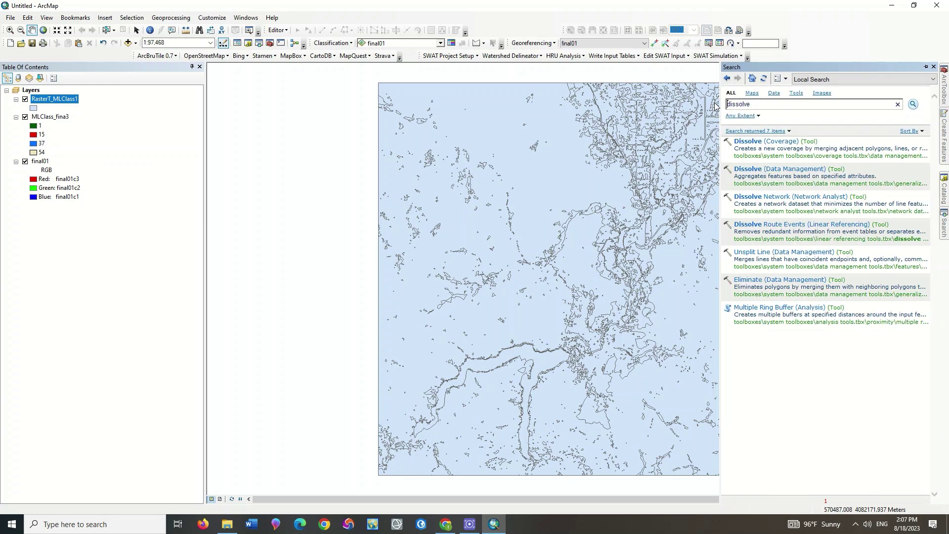
left_click(766, 168)
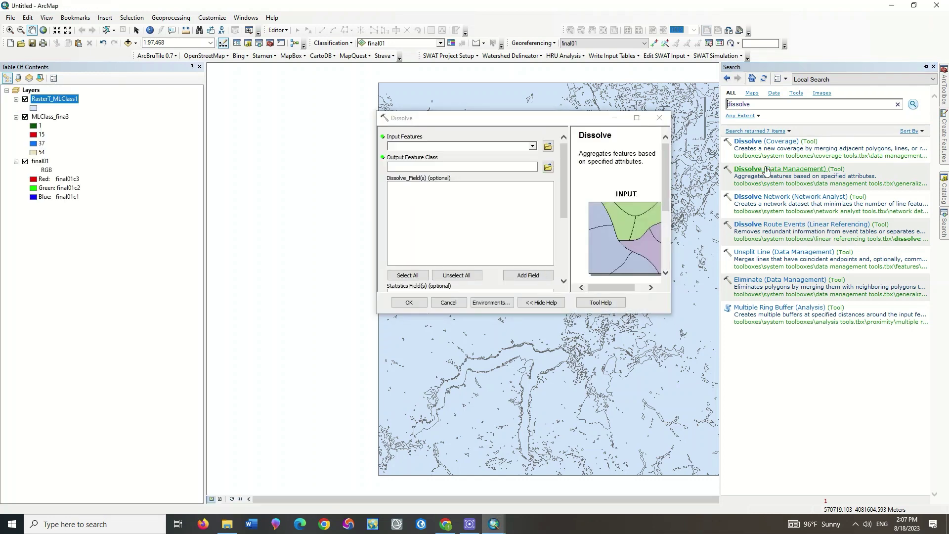
Dissolve the RasterT_MLClass1 polygons using gridcode as the dissolve field, keeping the default output location
left_click(532, 146)
left_click(468, 156)
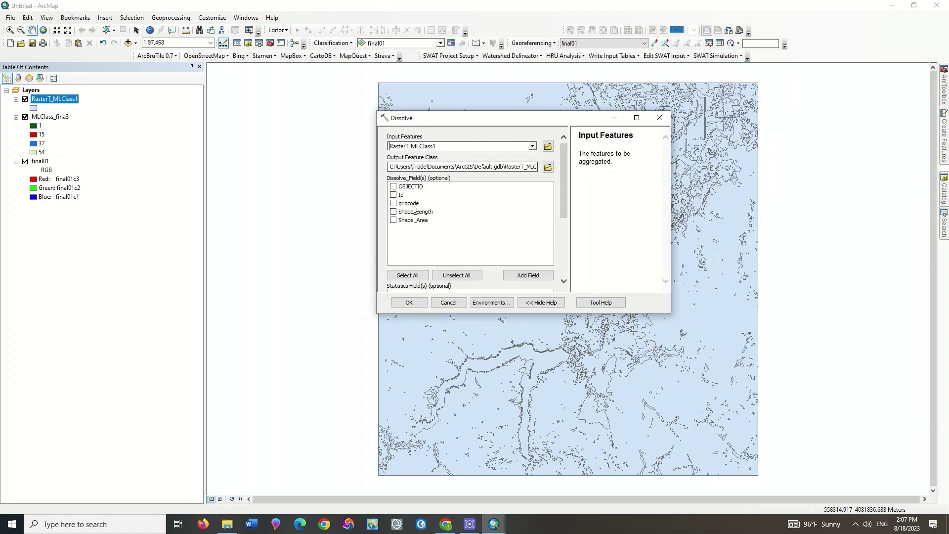
left_click(394, 204)
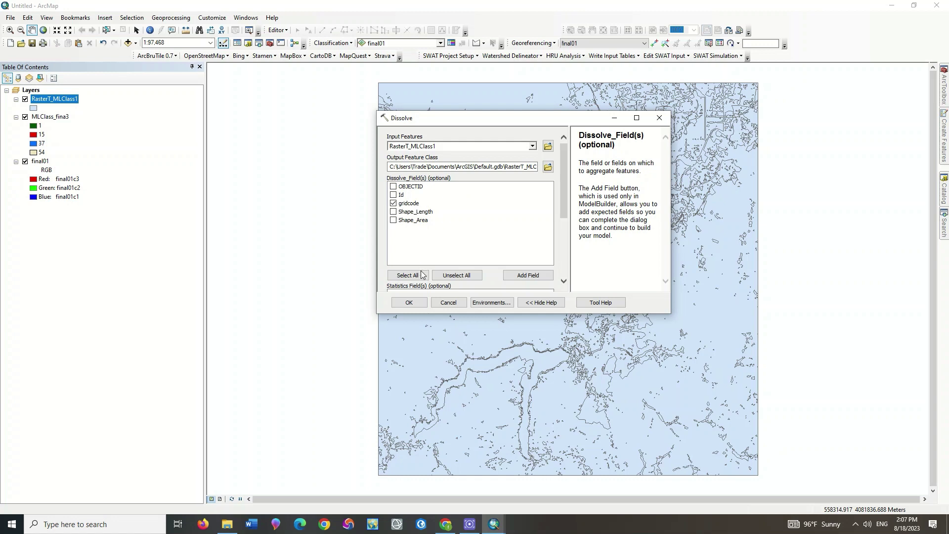
left_click(418, 302)
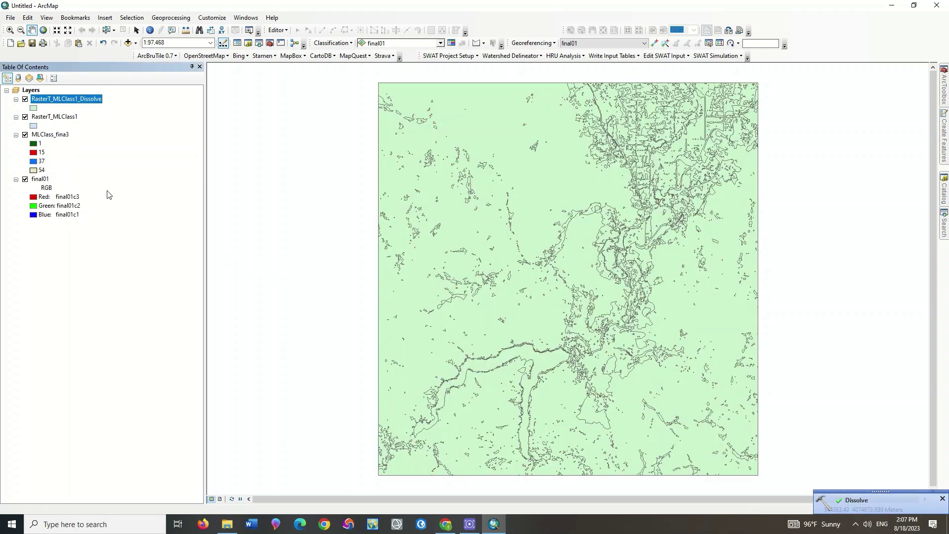
Hide the RasterT_MLClass1 layer and open the dissolved layer's attribute table to inspect its gridcode values
left_click(25, 117)
right_click(48, 104)
left_click(76, 132)
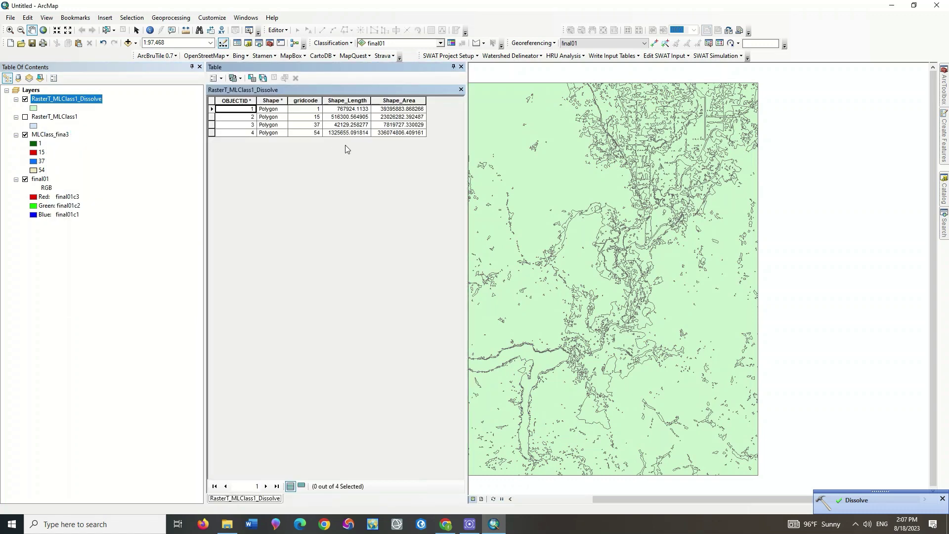
left_click(299, 109)
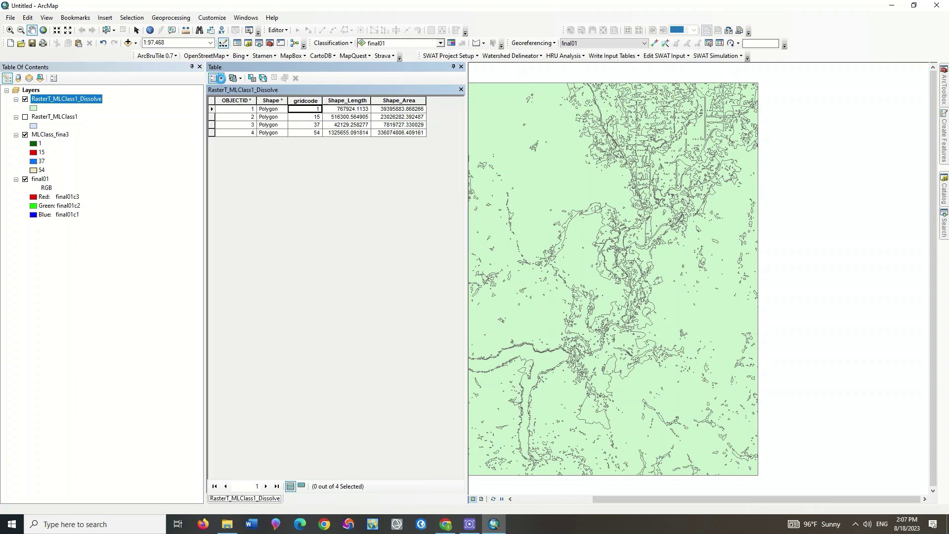
Add a Text field called Name to the dissolved layer's attribute table
left_click(221, 77)
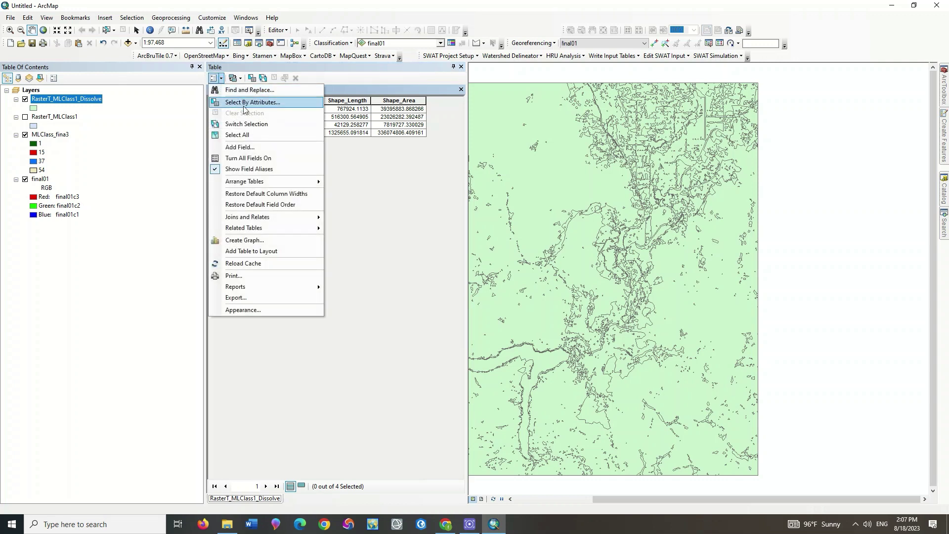
left_click(271, 147)
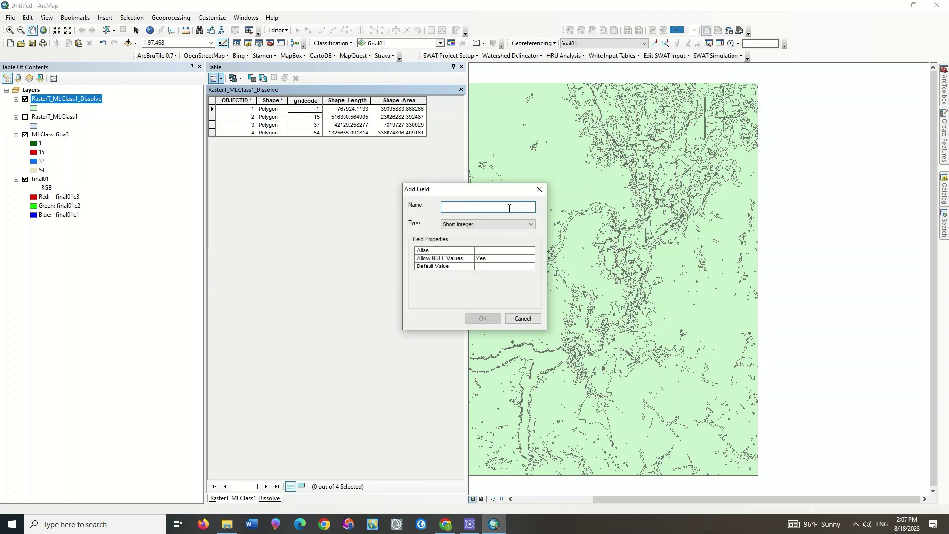
type("Name")
left_click(500, 224)
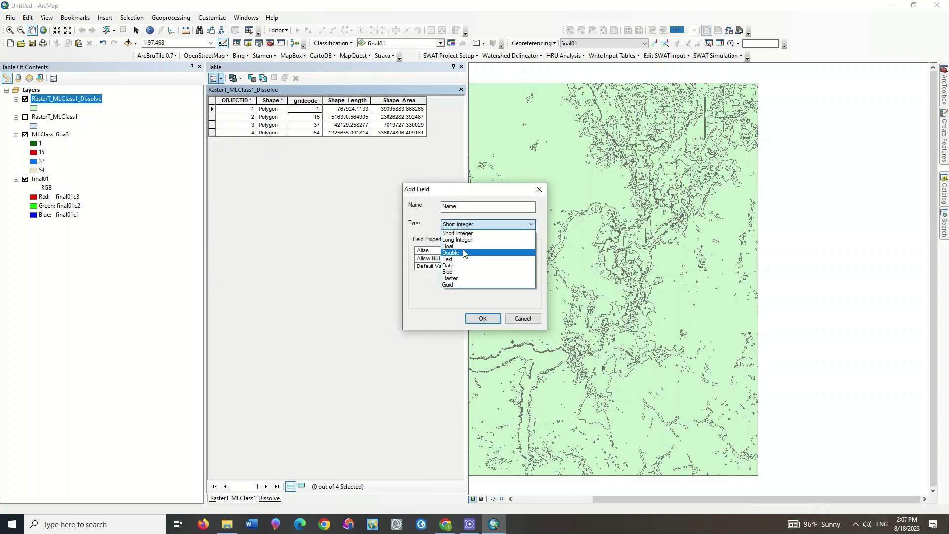
left_click(494, 258)
left_click(483, 318)
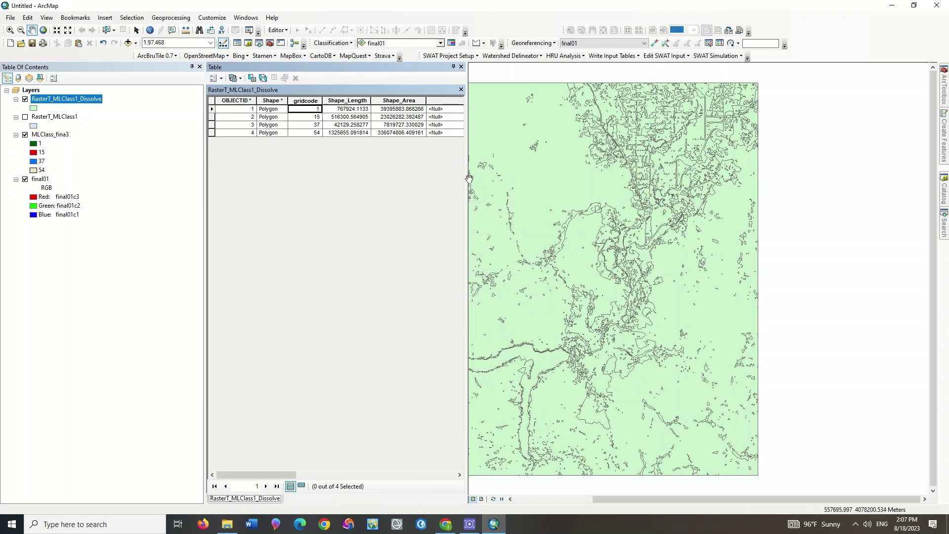
Start editing and fill the Name field with Farm, Building, Water and Bayer for gridcodes 1, 15, 37 and 54
left_click_drag(464, 182, 540, 173)
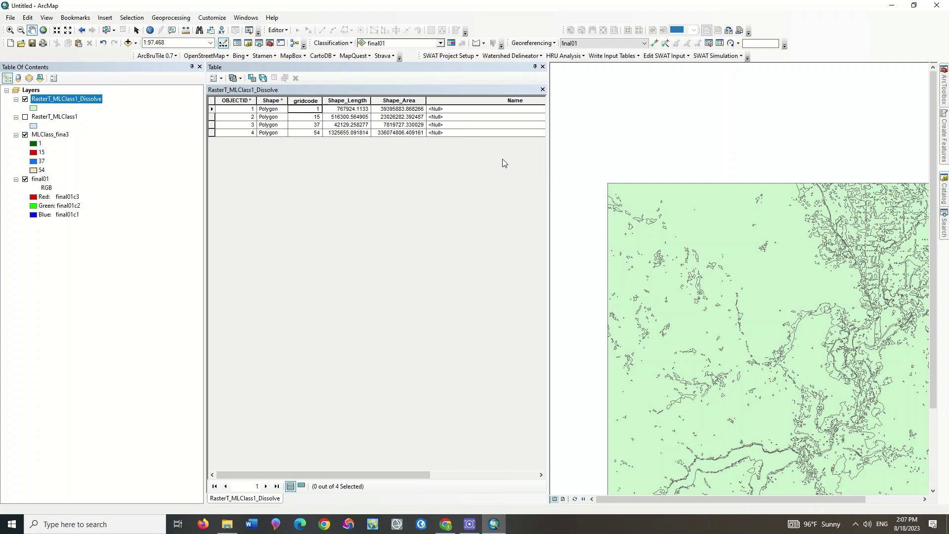
left_click(285, 29)
left_click(295, 39)
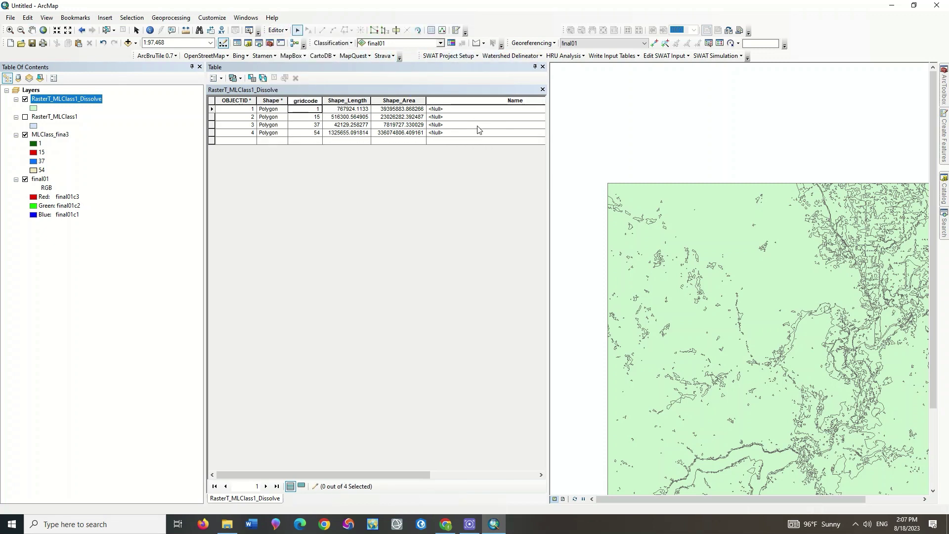
left_click(464, 109)
left_click(438, 108)
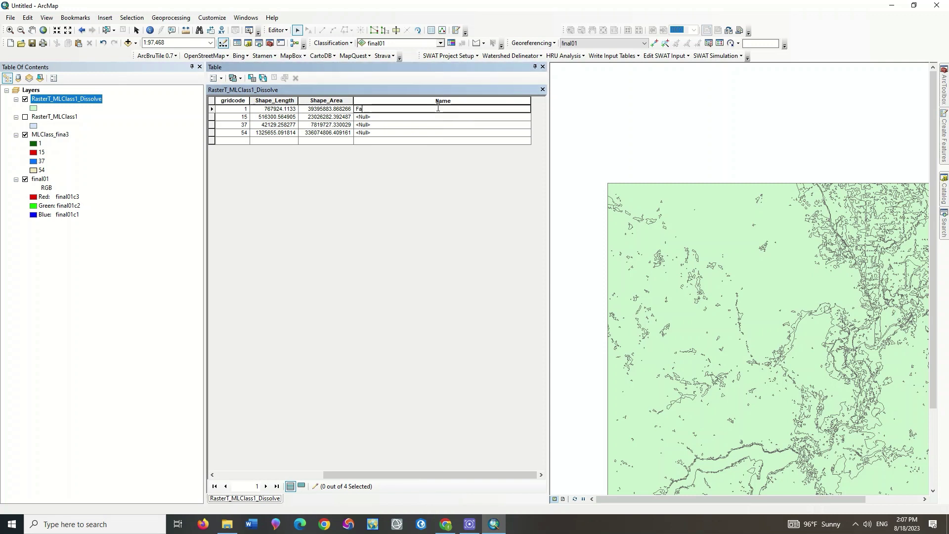
left_click(381, 117)
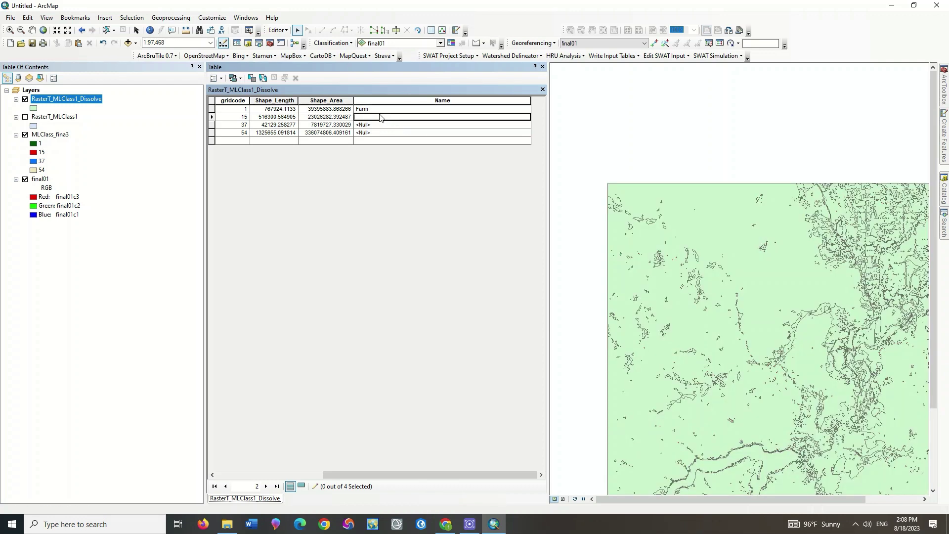
left_click(380, 116)
type("Building")
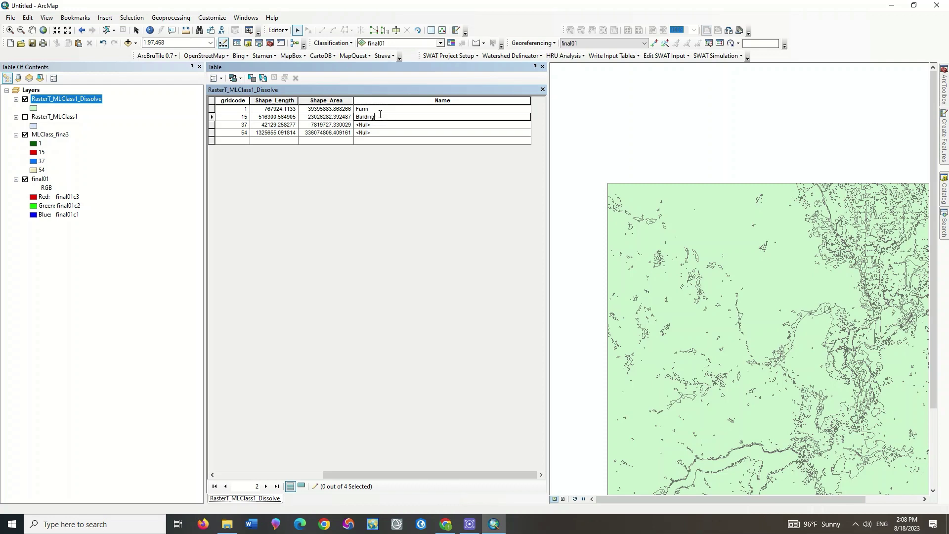
left_click(379, 125)
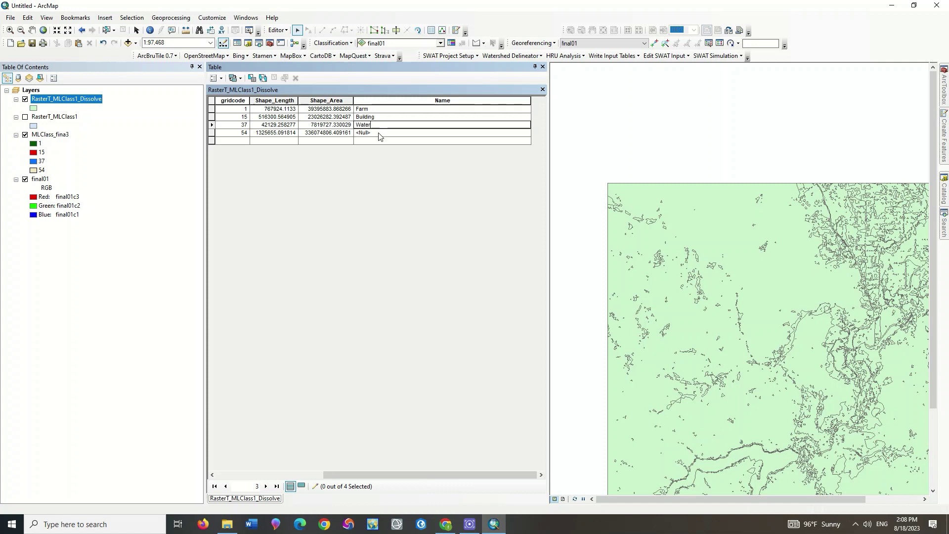
left_click(379, 133)
type("Bayer")
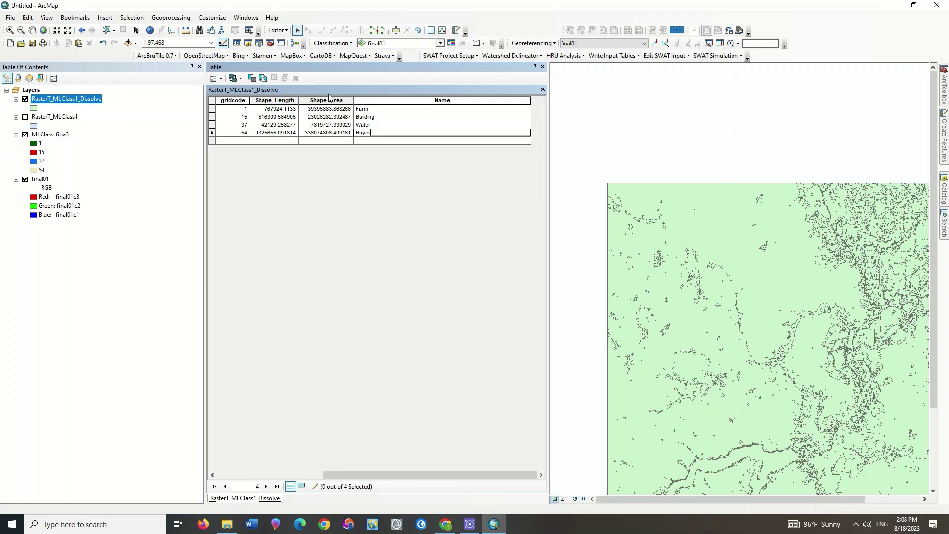
Stop editing the dissolved layer and save the edits
left_click(278, 30)
left_click(299, 52)
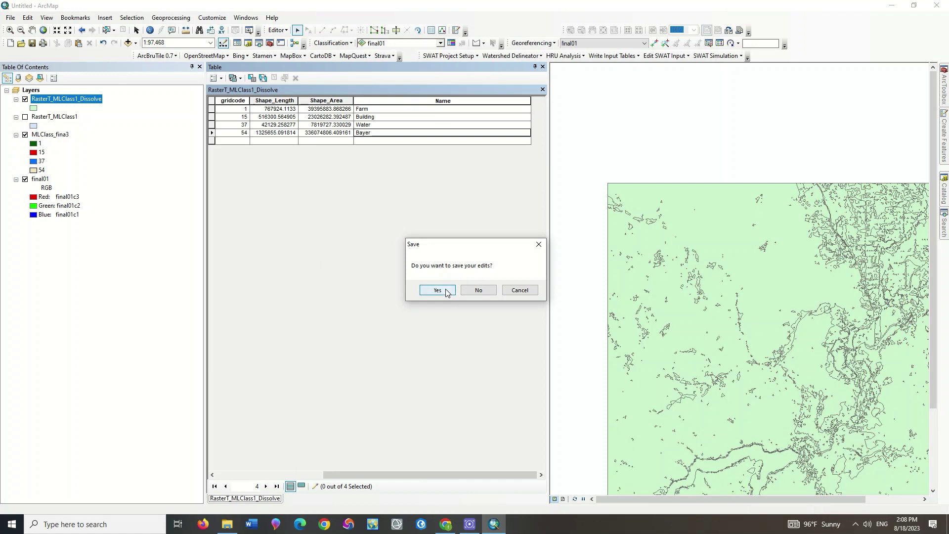
left_click(448, 292)
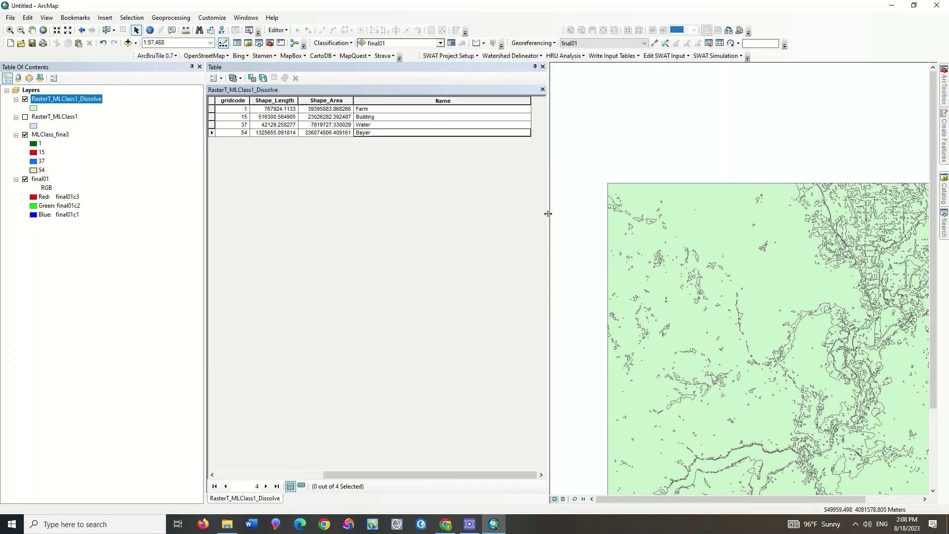
Symbolize the dissolved layer by unique values of the Name field, adding all values and applying the symbology
left_click_drag(548, 214, 436, 214)
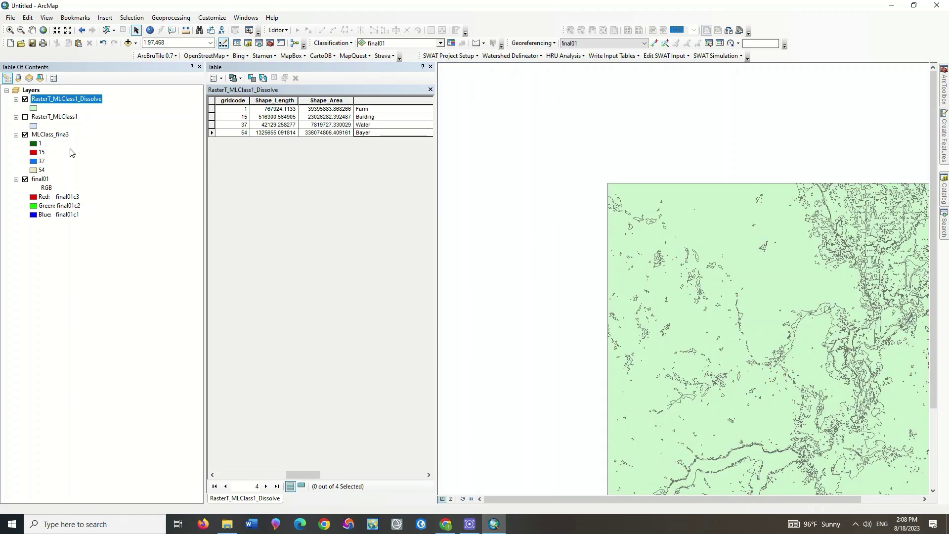
right_click(64, 99)
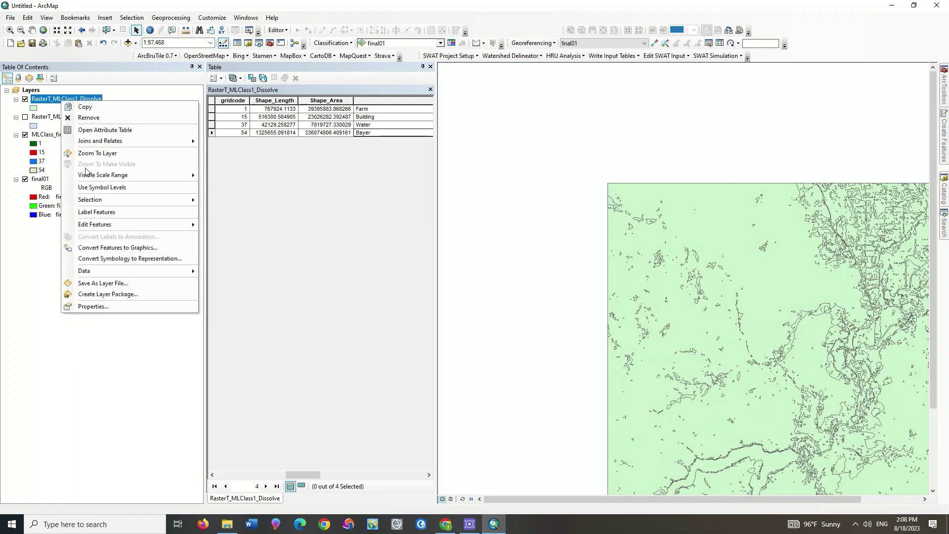
left_click(114, 306)
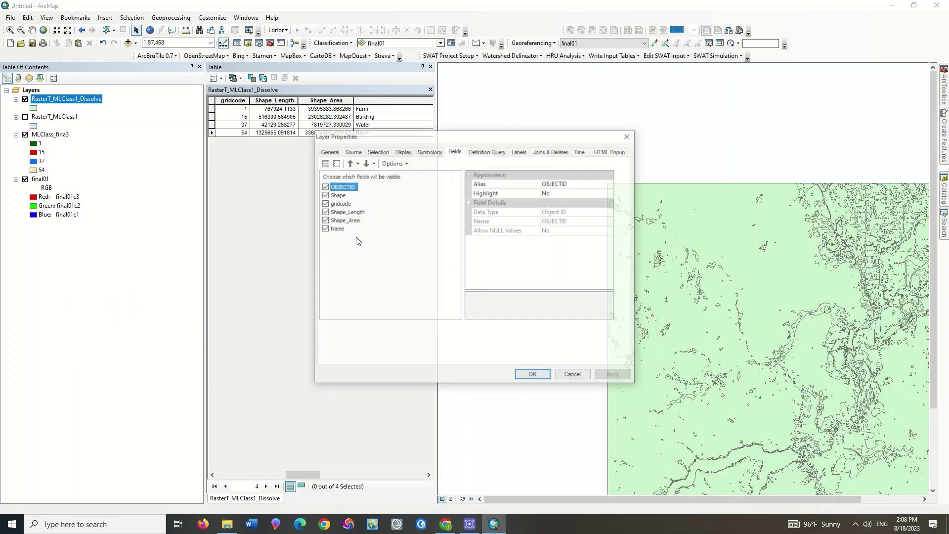
left_click(429, 151)
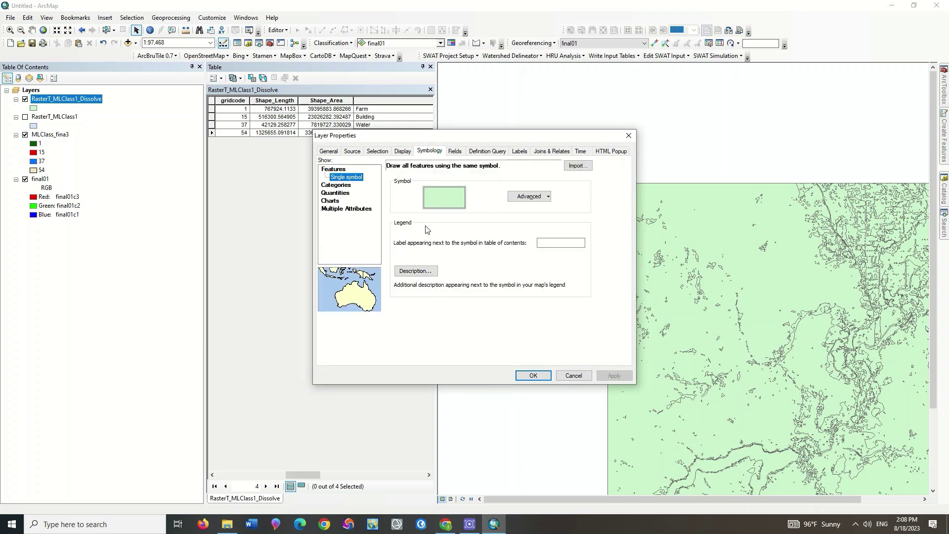
left_click(346, 186)
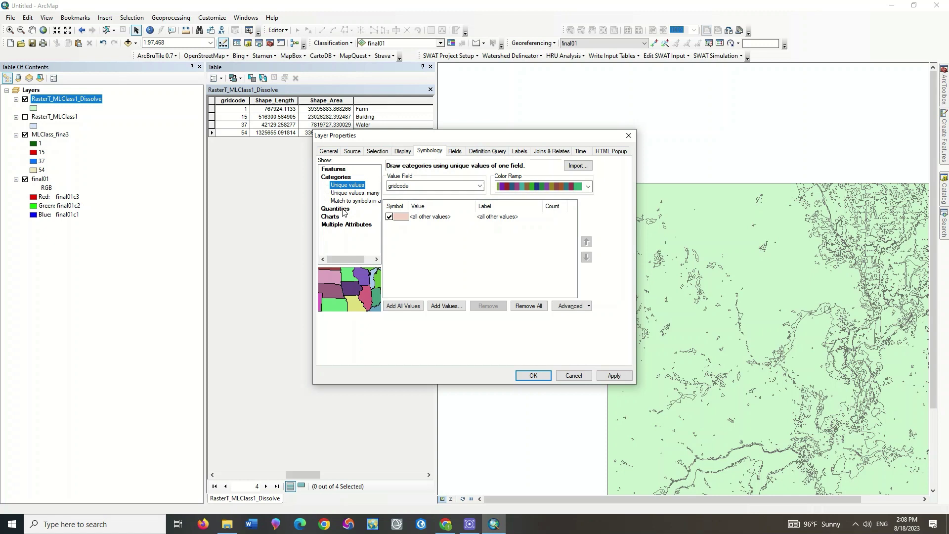
left_click(479, 185)
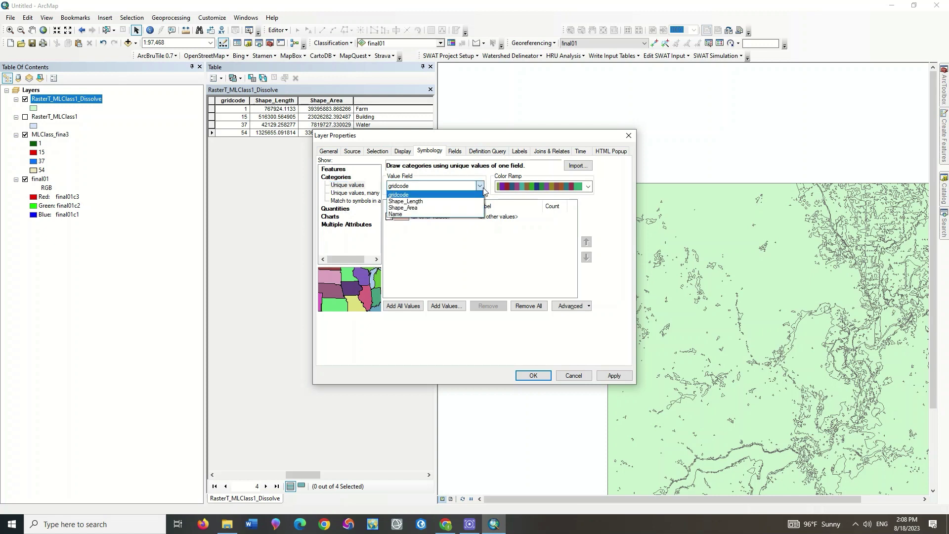
left_click(435, 214)
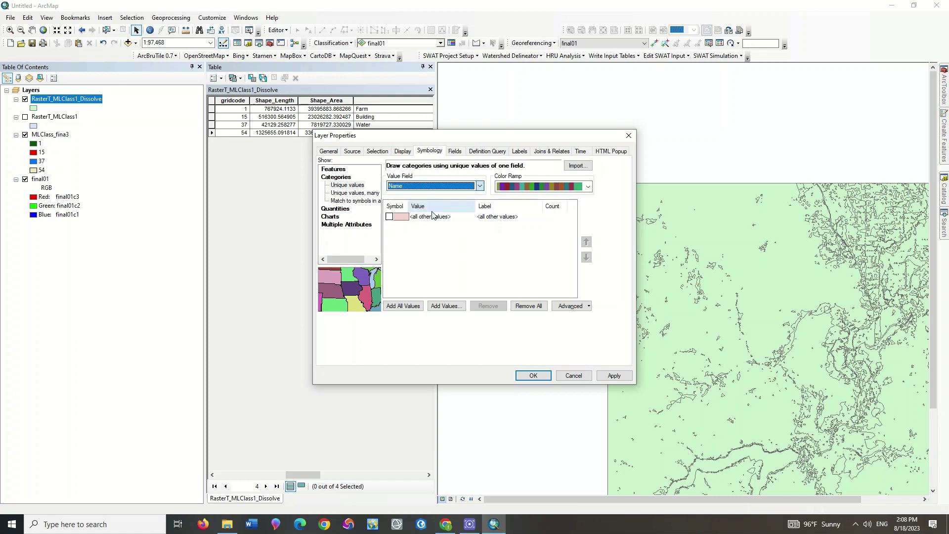
left_click(421, 307)
left_click(608, 377)
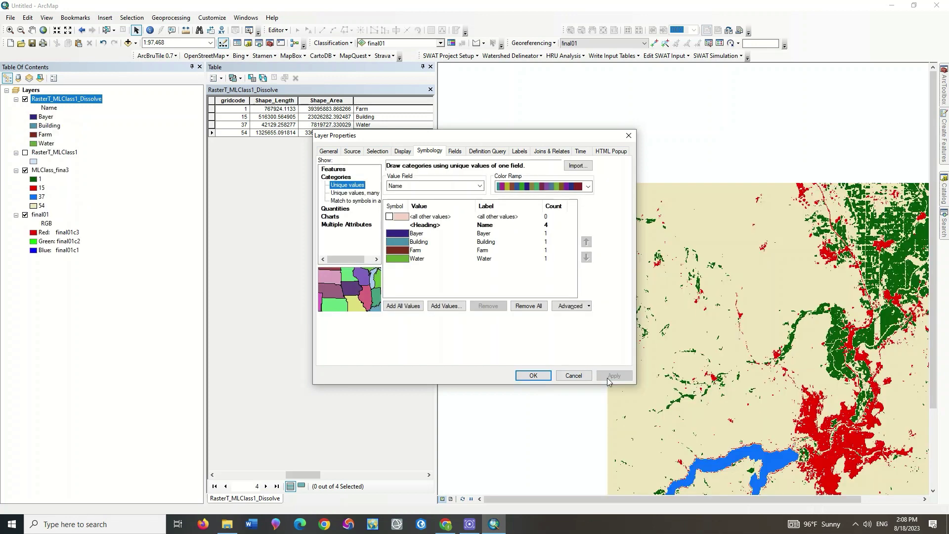
Set the fill color of the Bayer class symbol to blue
left_click(402, 236)
double_click(402, 237)
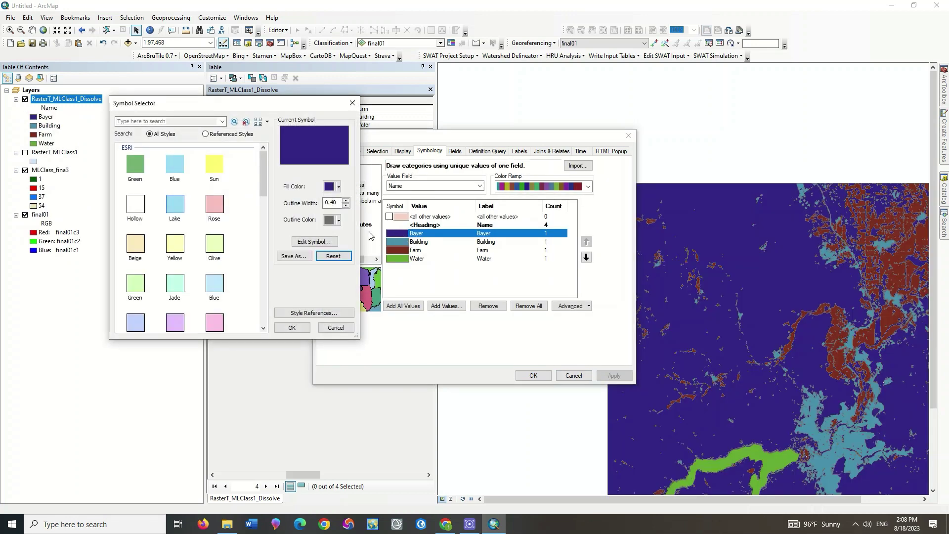
left_click(330, 186)
left_click(401, 238)
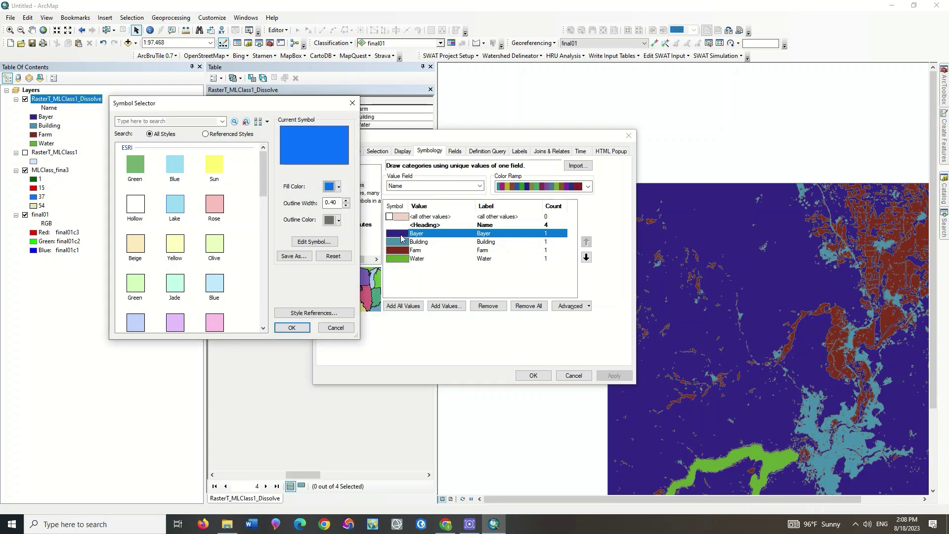
left_click(292, 327)
Set the fill color of the Building class symbol to red
double_click(401, 242)
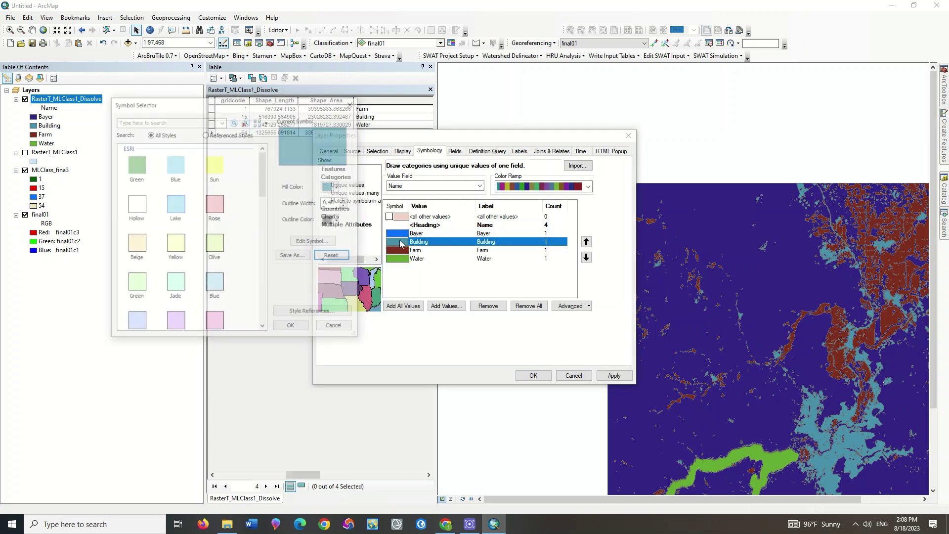
left_click(331, 186)
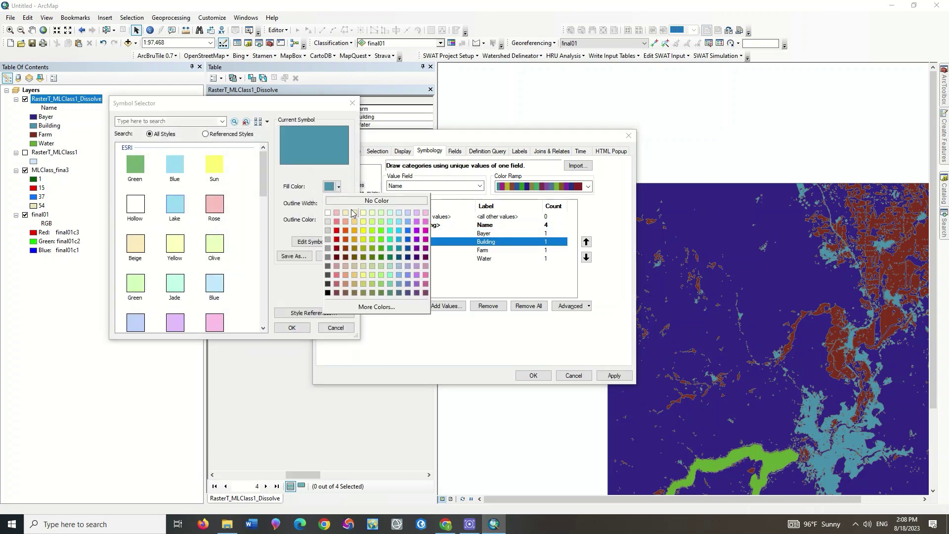
left_click(336, 231)
left_click(292, 327)
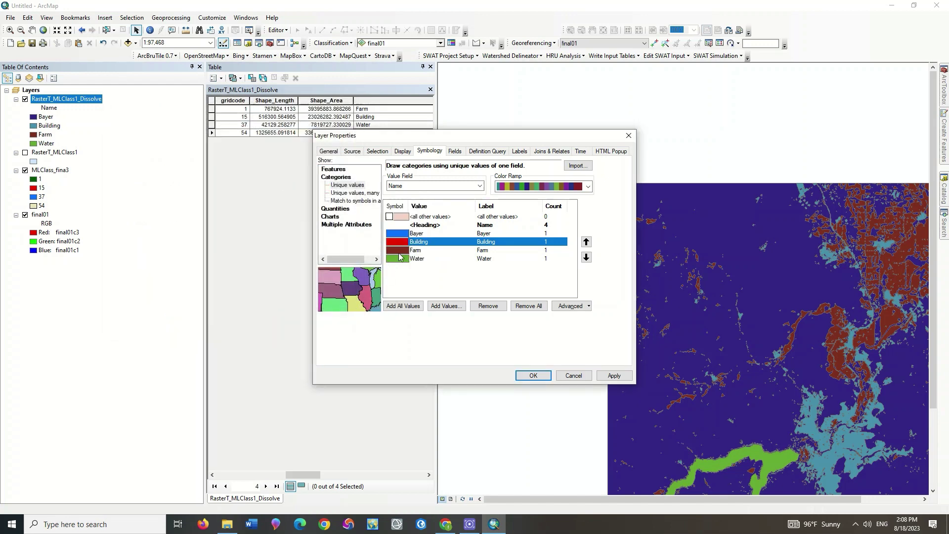
Set the fill color of the Farm class symbol to bright green
double_click(399, 251)
left_click(332, 186)
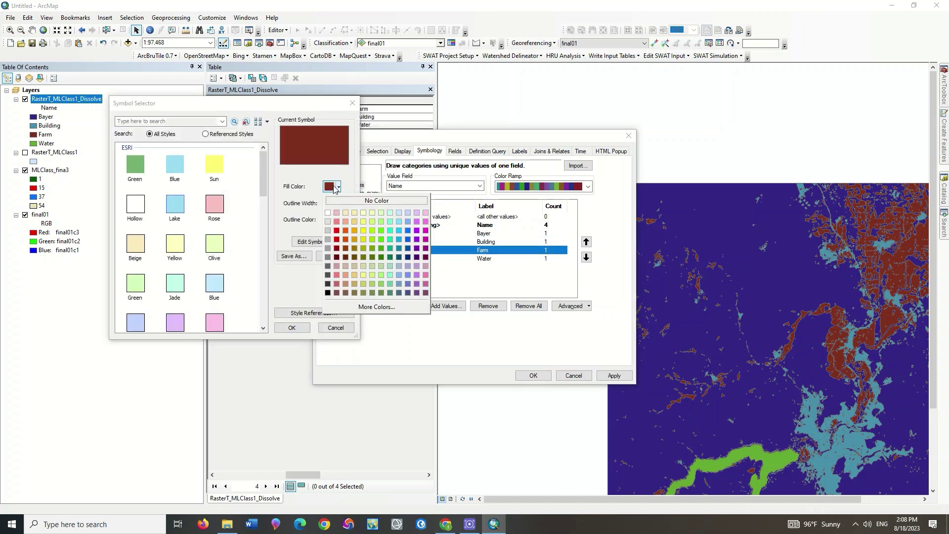
left_click(382, 236)
left_click(291, 327)
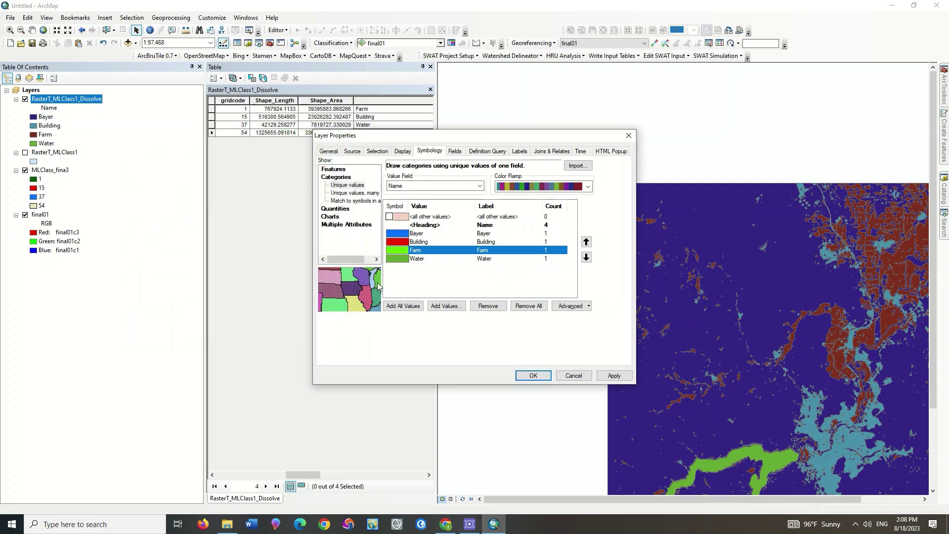
Set the fill color of the Water class symbol to blue
left_click(398, 259)
double_click(398, 259)
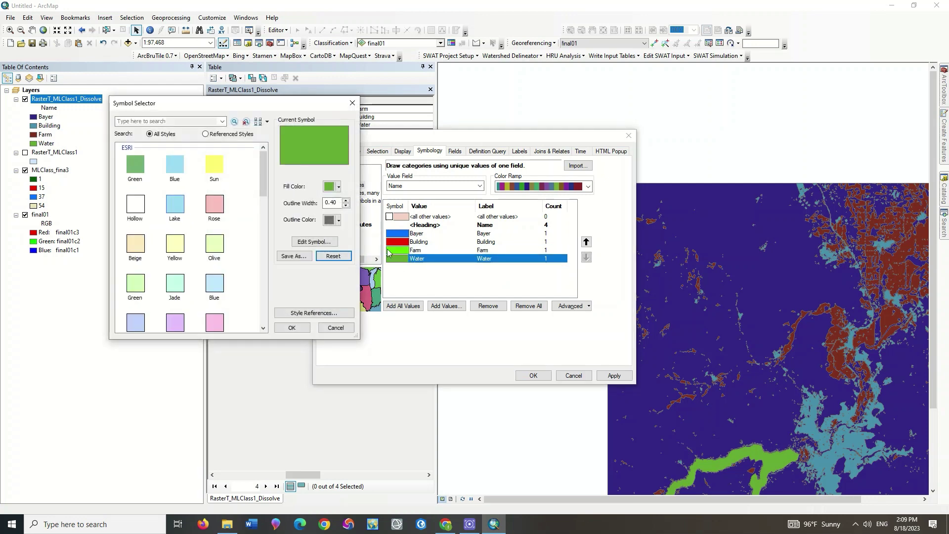
left_click(332, 187)
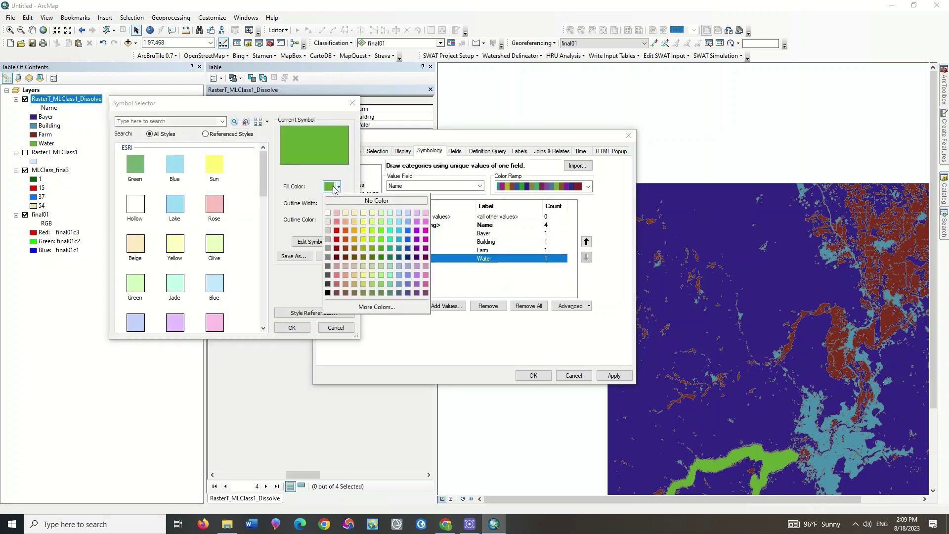
left_click(408, 230)
left_click(291, 327)
Change the Bayer class symbol to the ESRI Tan preset and apply the symbology to the dissolved layer
double_click(399, 234)
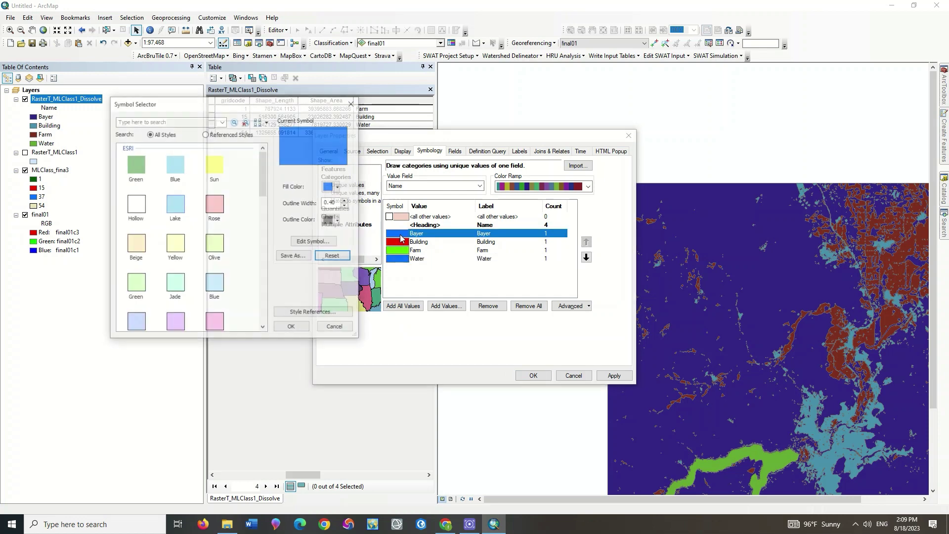
scroll(230, 260, "down", 3)
left_click(174, 225)
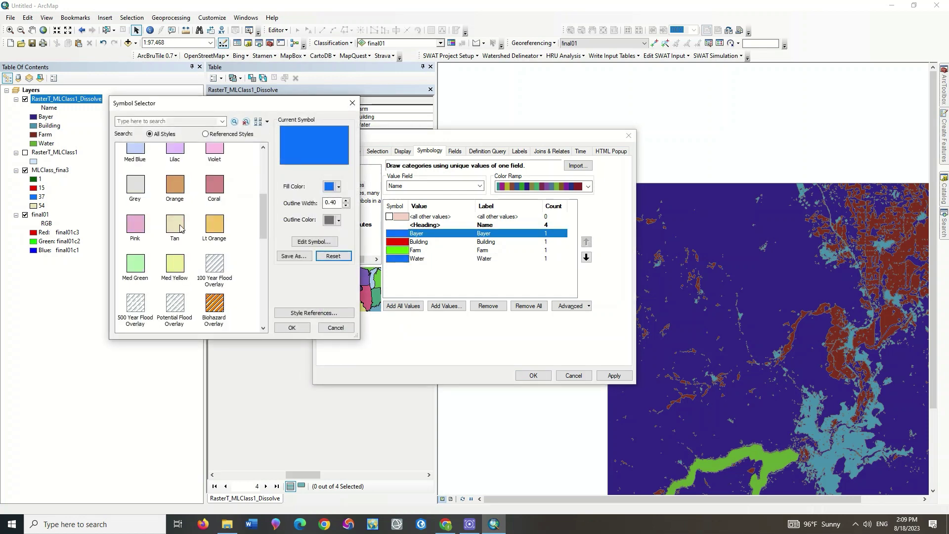
left_click(291, 327)
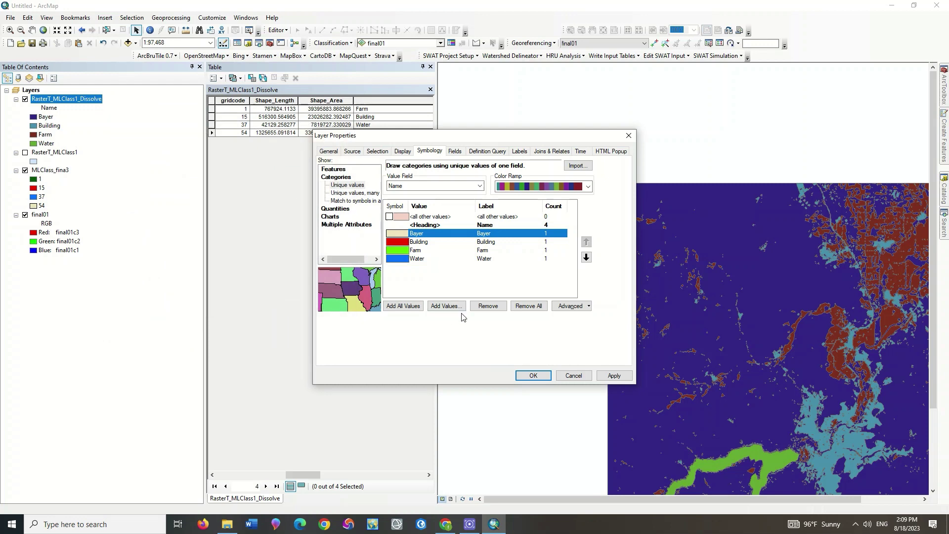
left_click(614, 376)
left_click(533, 375)
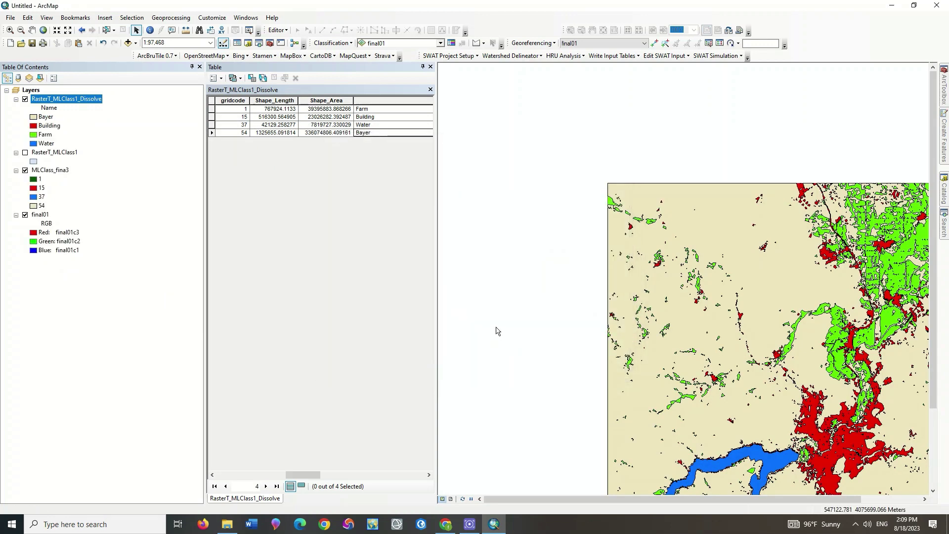
Add a decimal-number field named Area to the dissolved layer's attribute table
left_click(43, 31)
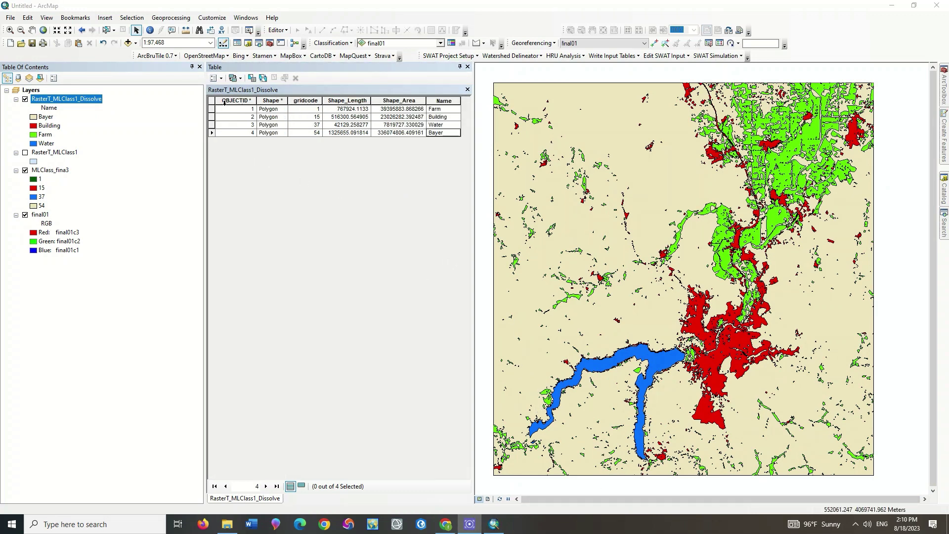
left_click(216, 78)
left_click(239, 147)
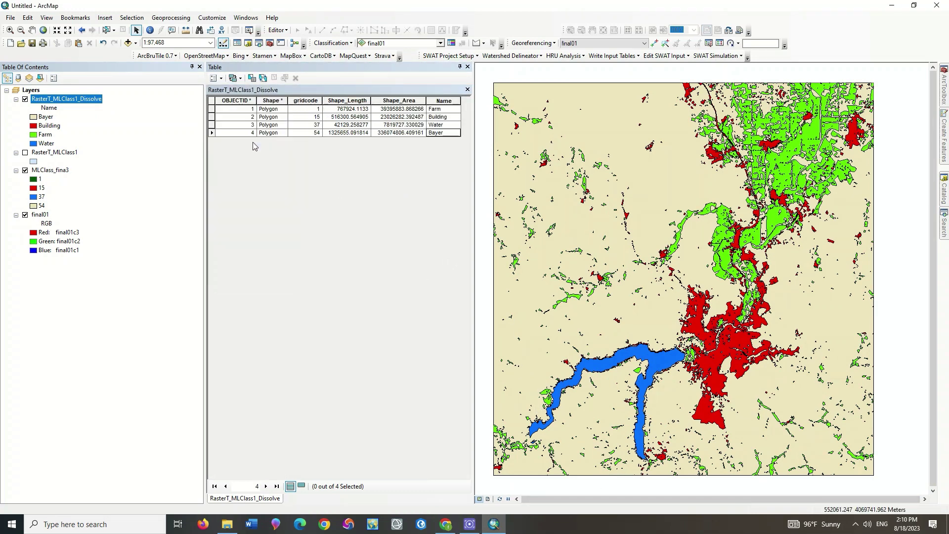
type("Area")
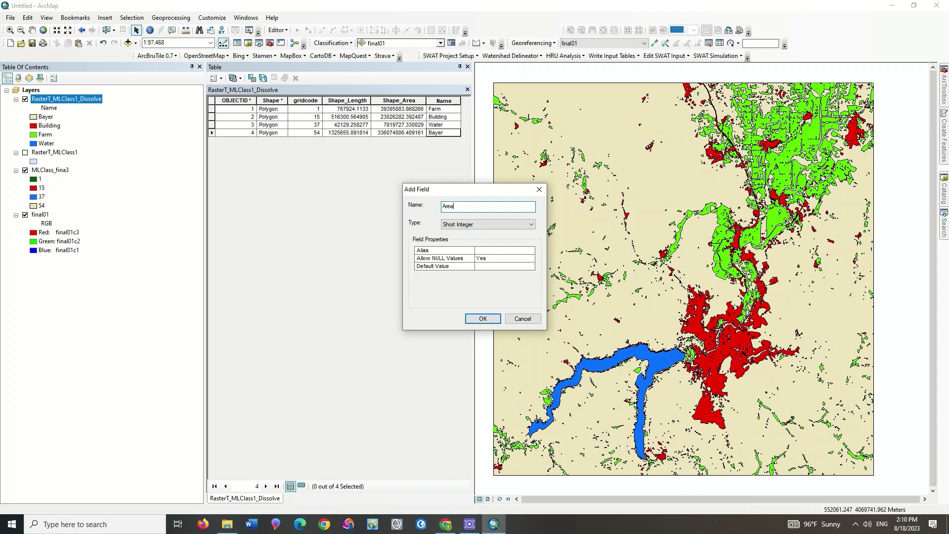
left_click(492, 225)
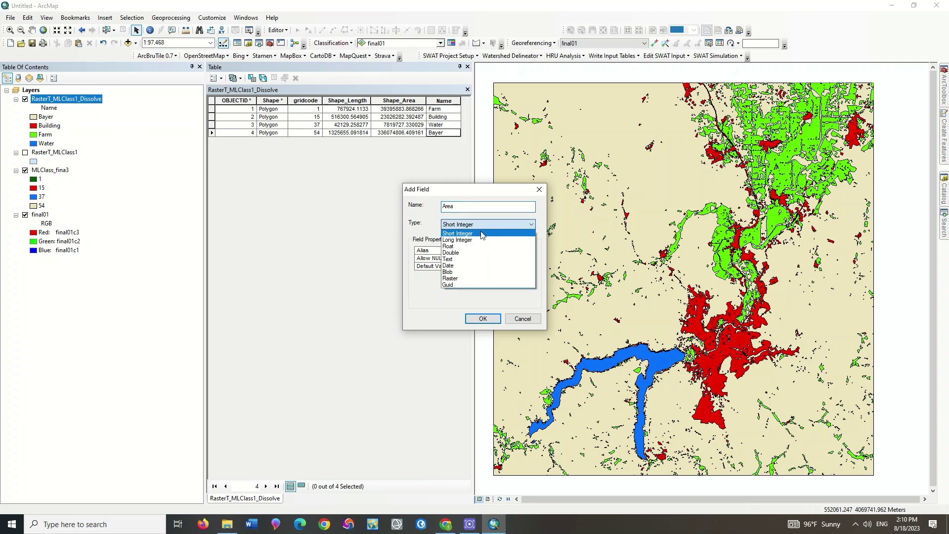
left_click(491, 250)
left_click(482, 319)
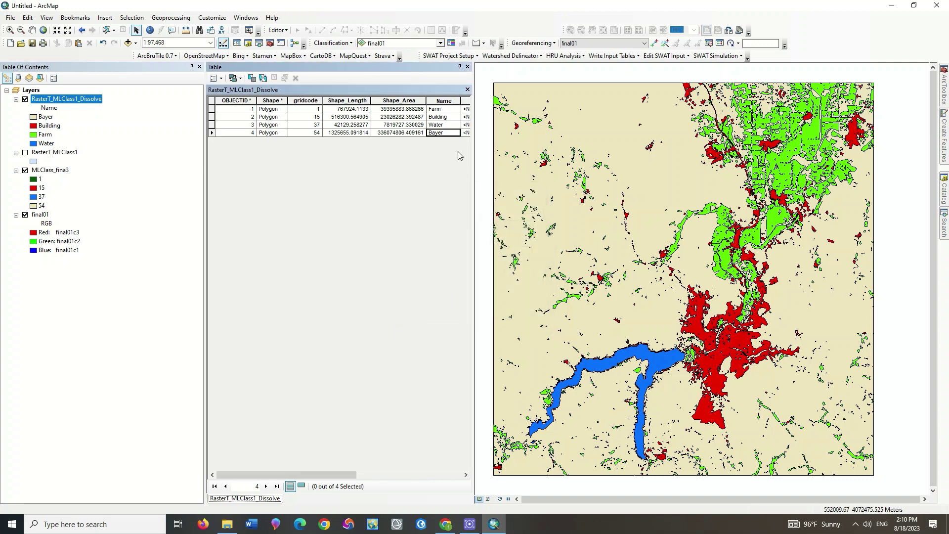
Open the Calculate Geometry settings for the Area field of the dissolved layer
left_click_drag(473, 159, 527, 160)
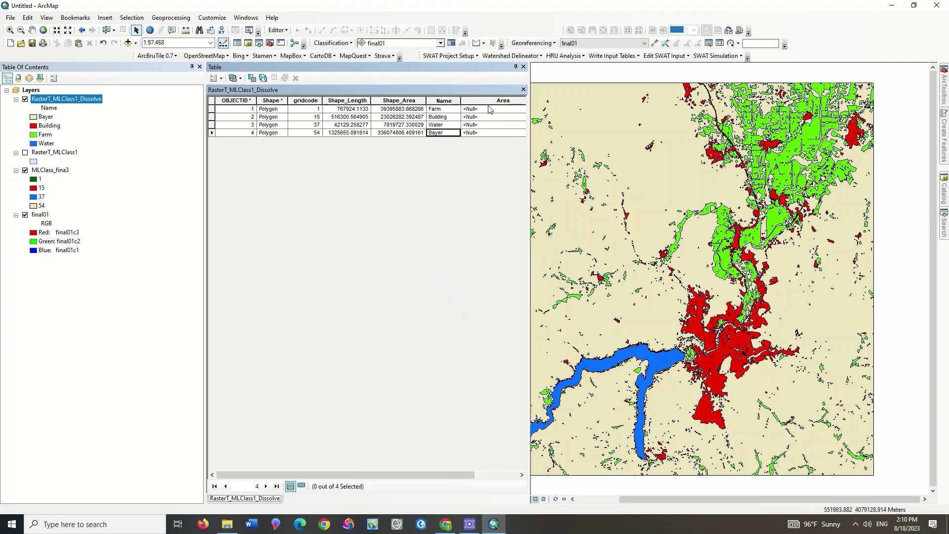
left_click(485, 100)
right_click(487, 103)
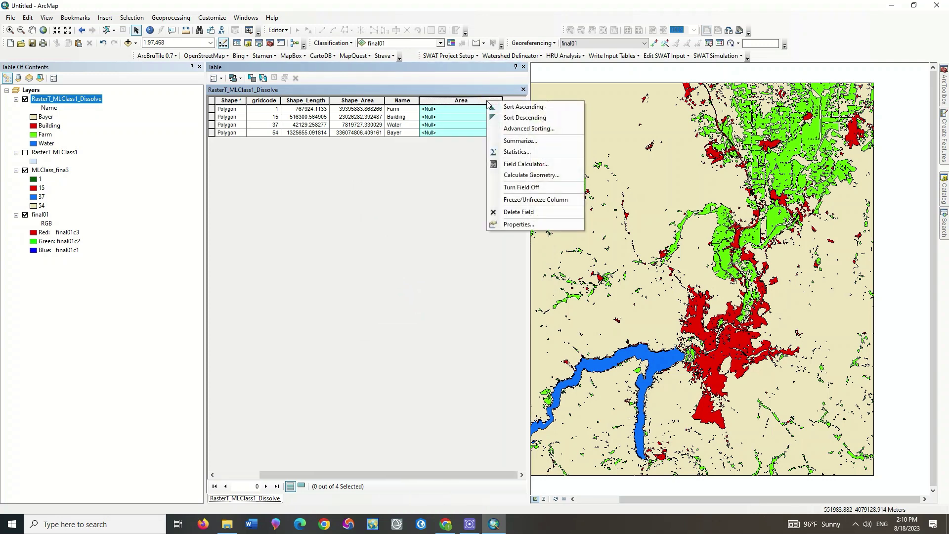
left_click(530, 175)
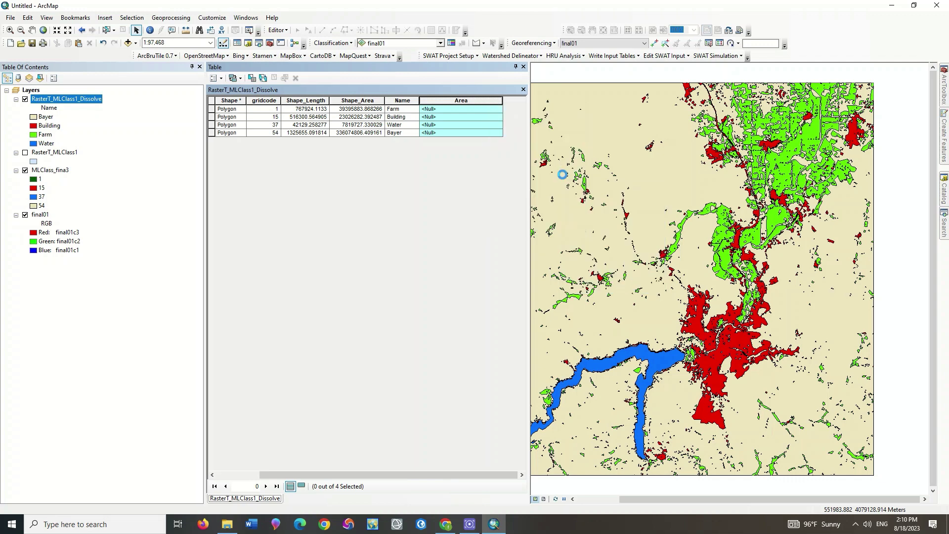